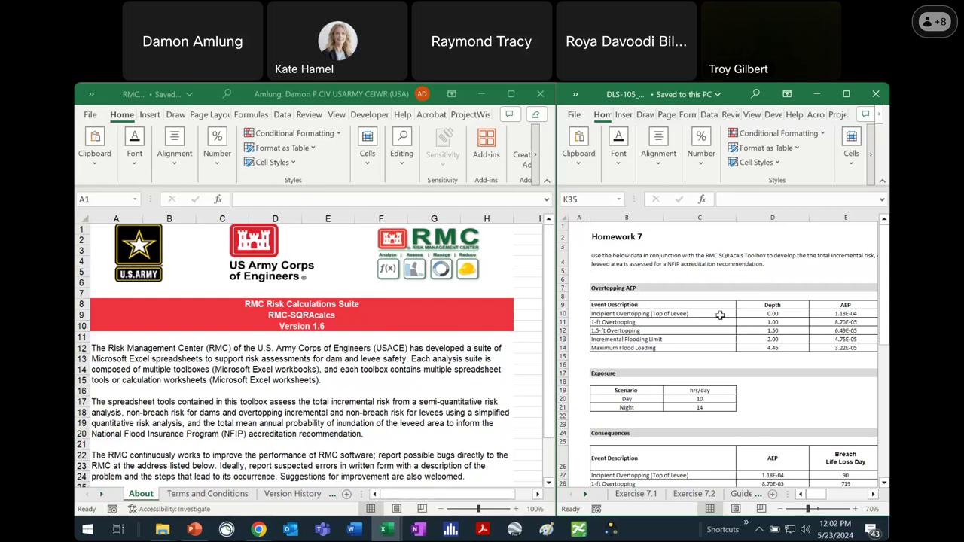
left_click_drag(886, 323, 886, 472)
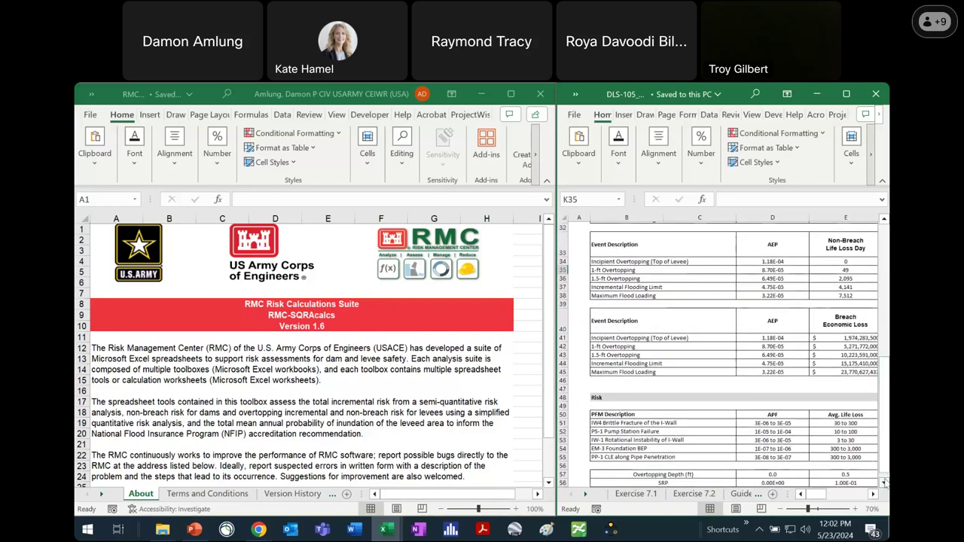
left_click(883, 483)
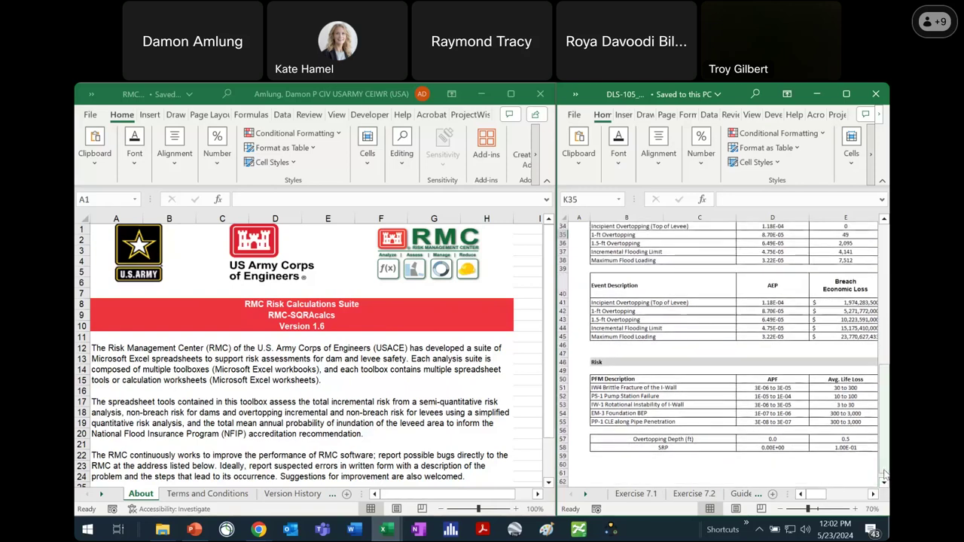
left_click_drag(885, 473, 885, 345)
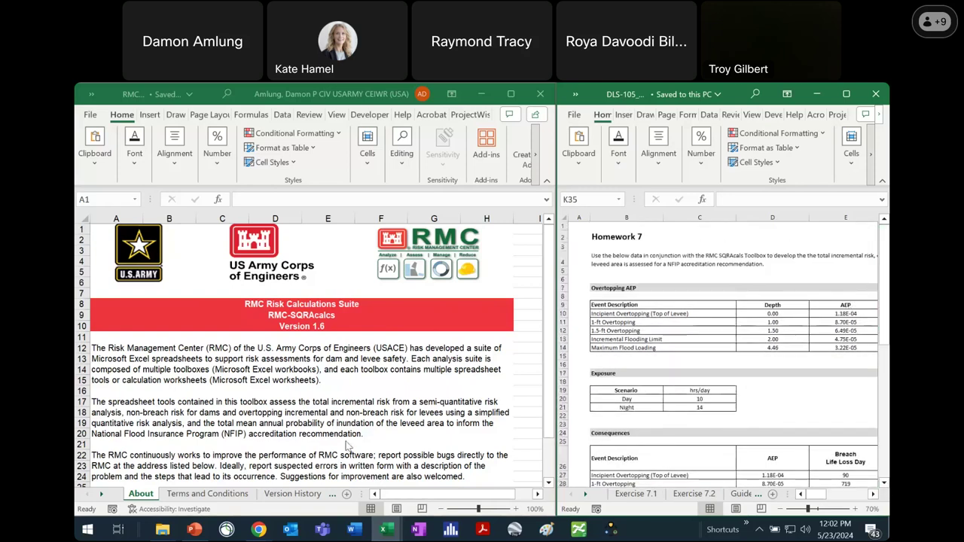
Step: Open the Levee OT Life Risk worksheet in the RMC-SQRAcalcs workbook
left_click(103, 495)
left_click(102, 496)
left_click(102, 496)
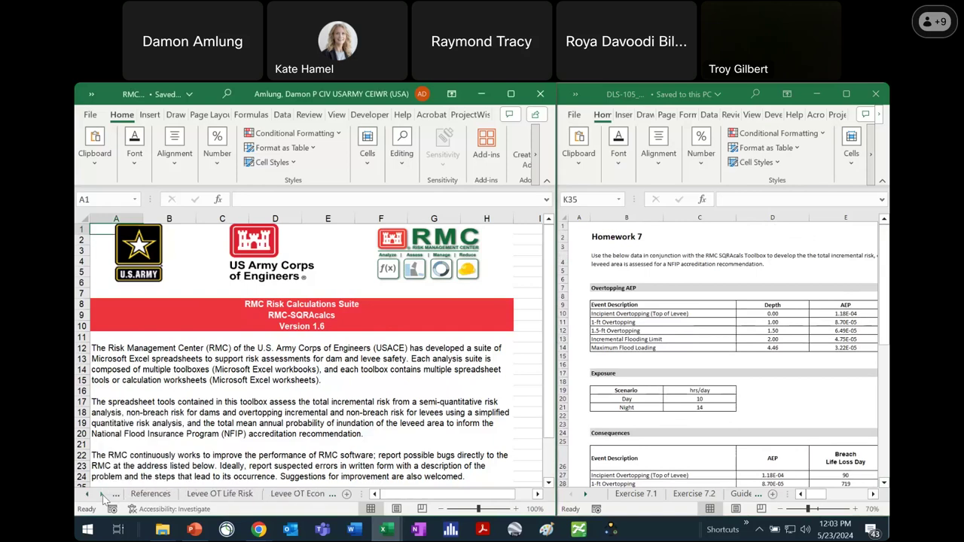
left_click(248, 495)
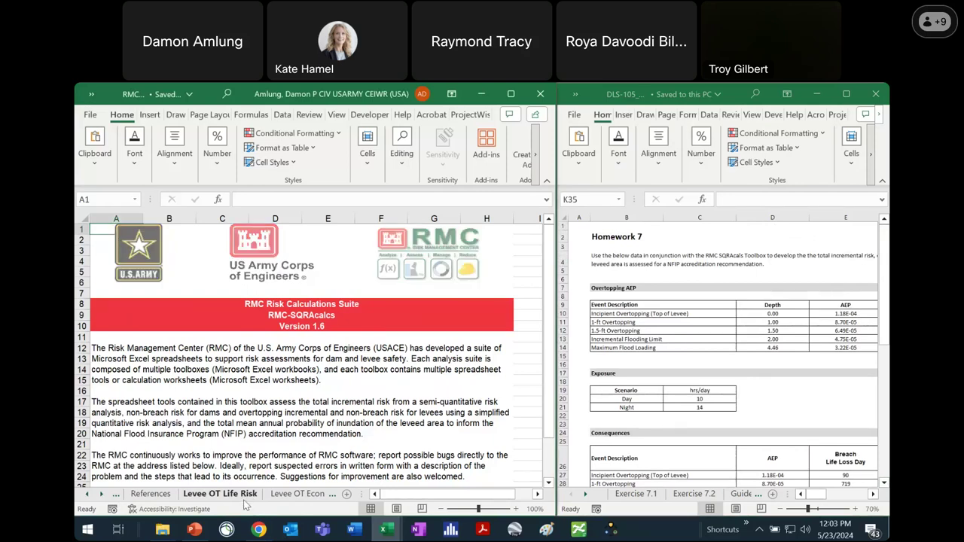
left_click(442, 510)
left_click(442, 510)
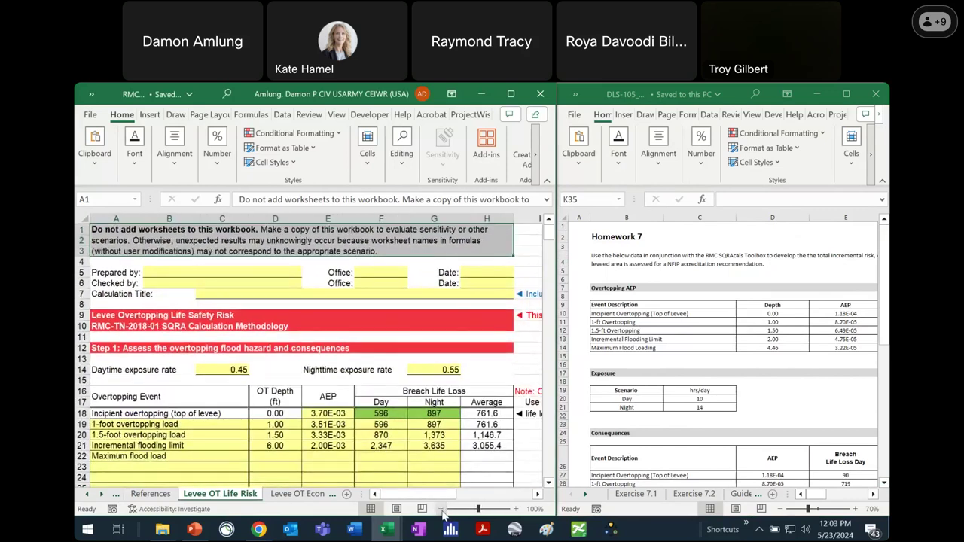
Step: Set the daytime exposure rate in C14 to the formula =10/24
left_click(548, 484)
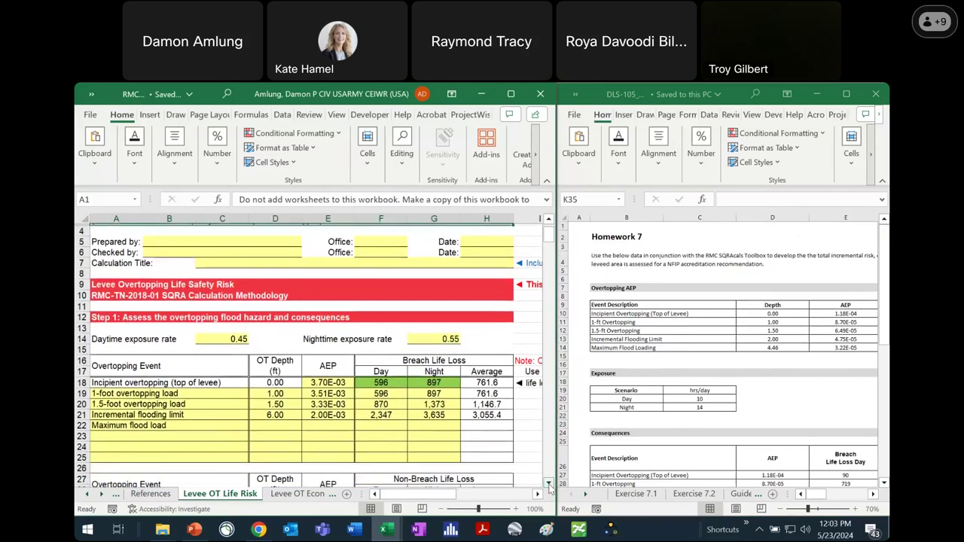
left_click(549, 484)
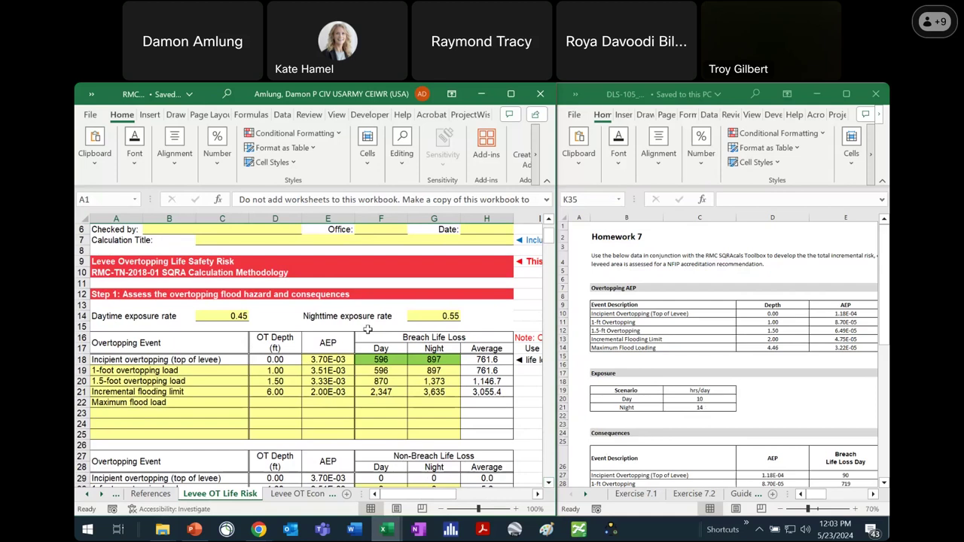
left_click(223, 319)
type("=")
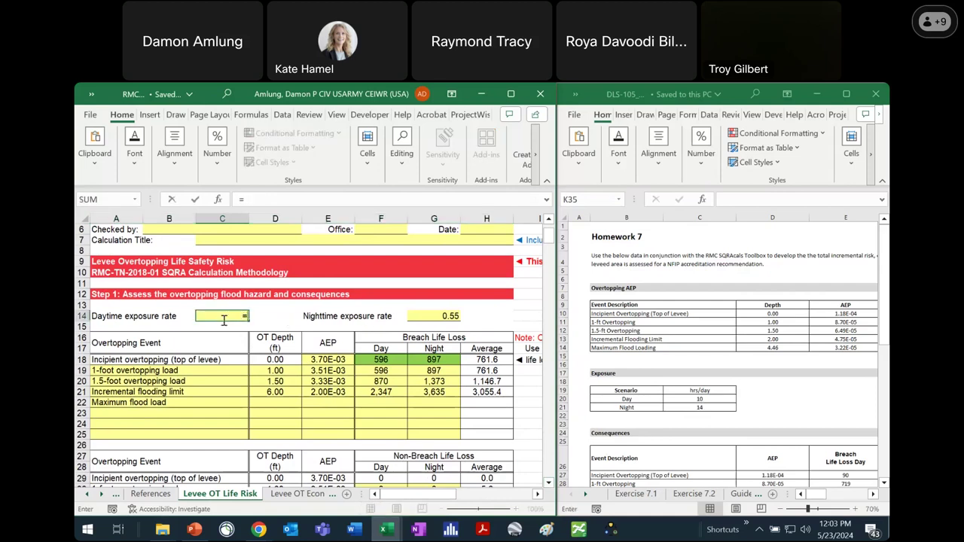
type("10/24")
key("Return")
Step: Set the nighttime exposure rate in G14 to the formula =14/24
key("Up")
key("Right")
key("Right")
key("Right")
key("Right")
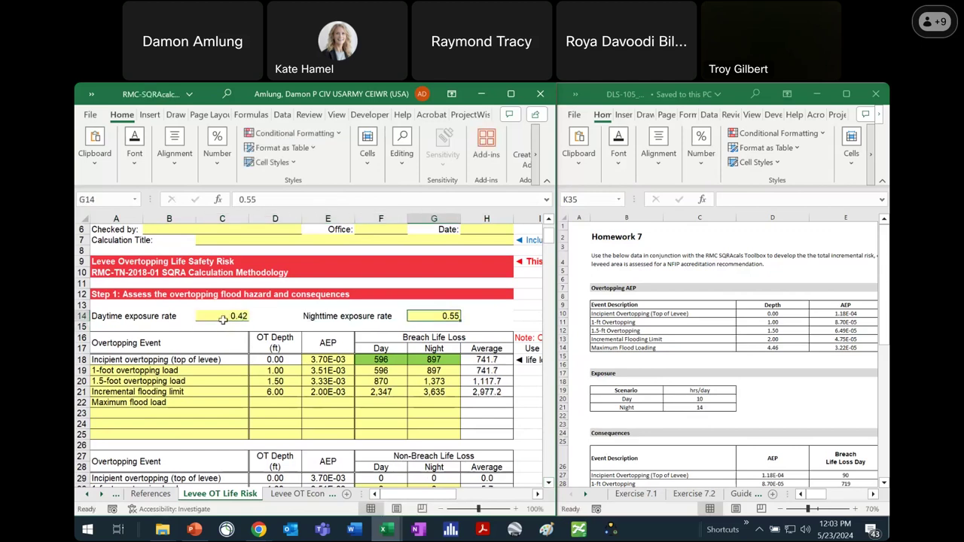
type("=")
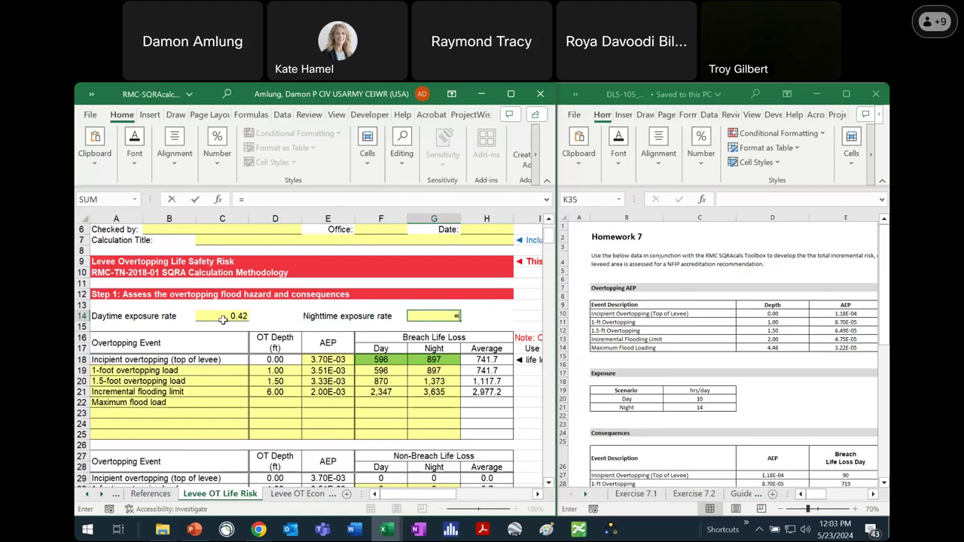
type("14/24")
key("Return")
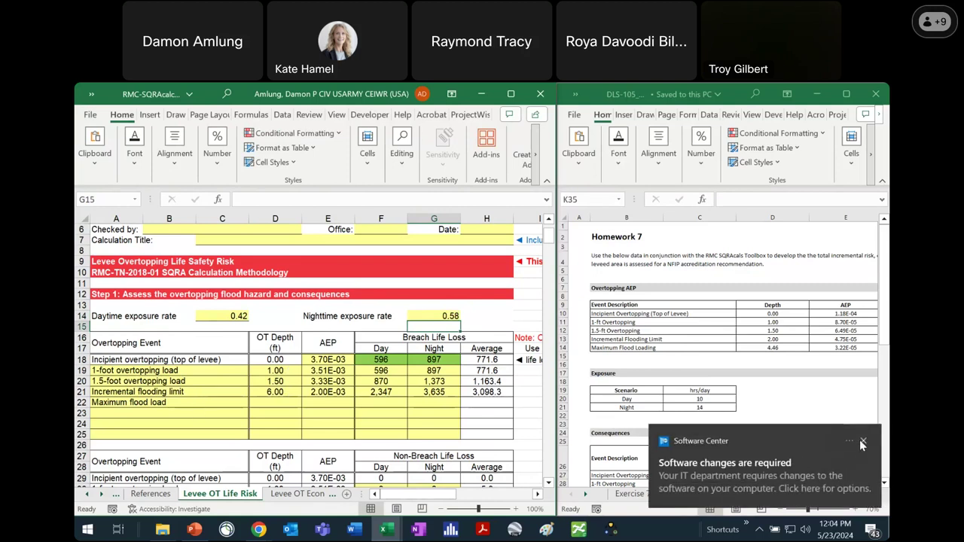
Step: Copy overtopping depths 1.00, 1.50, 2.00 and 4.46 from homework cells D11:D14 and paste them as values into the OT Depth column from D19
left_click(862, 442)
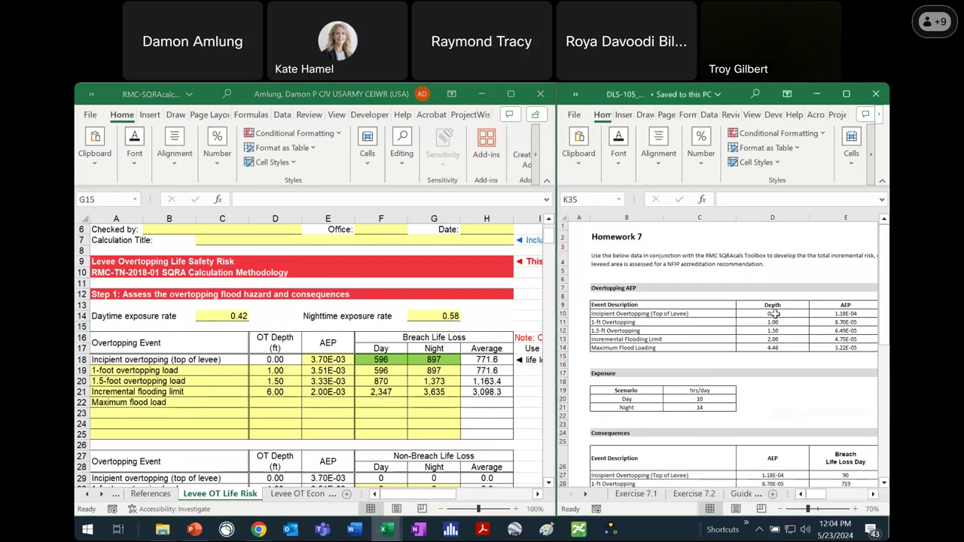
left_click_drag(775, 321, 775, 357)
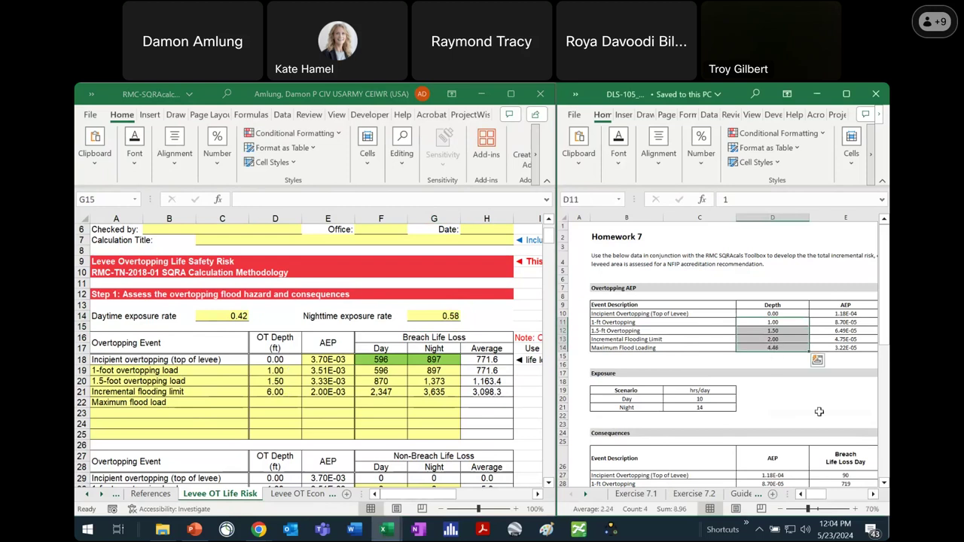
key("ctrl+c")
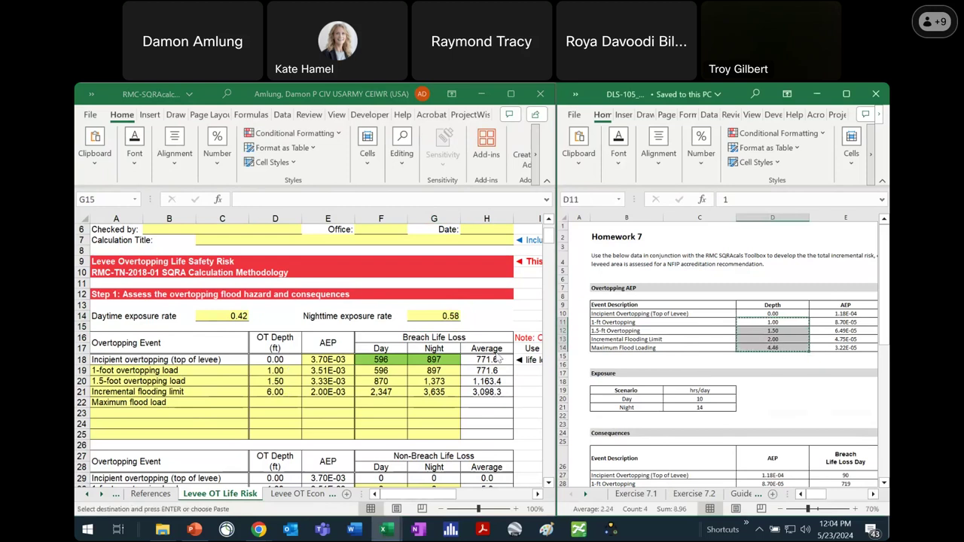
left_click(274, 372)
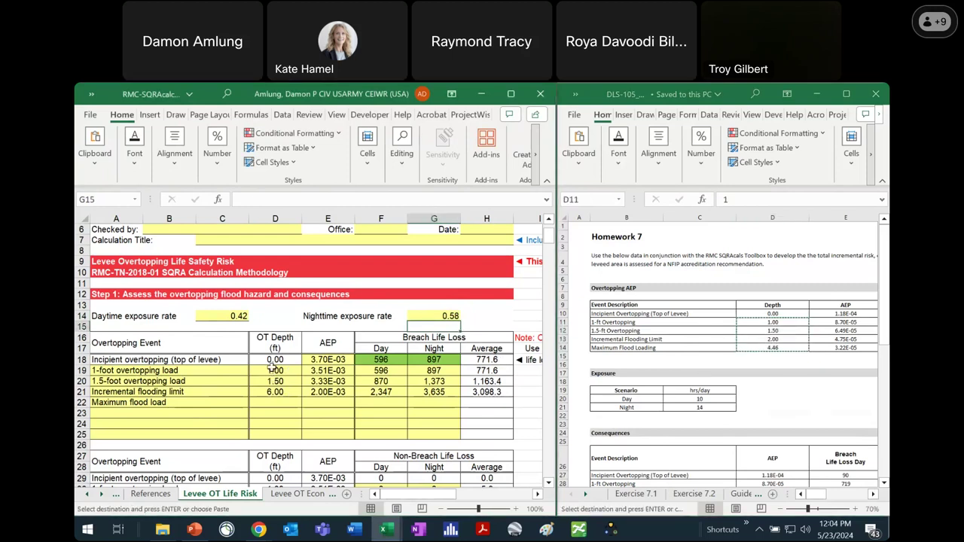
left_click(92, 162)
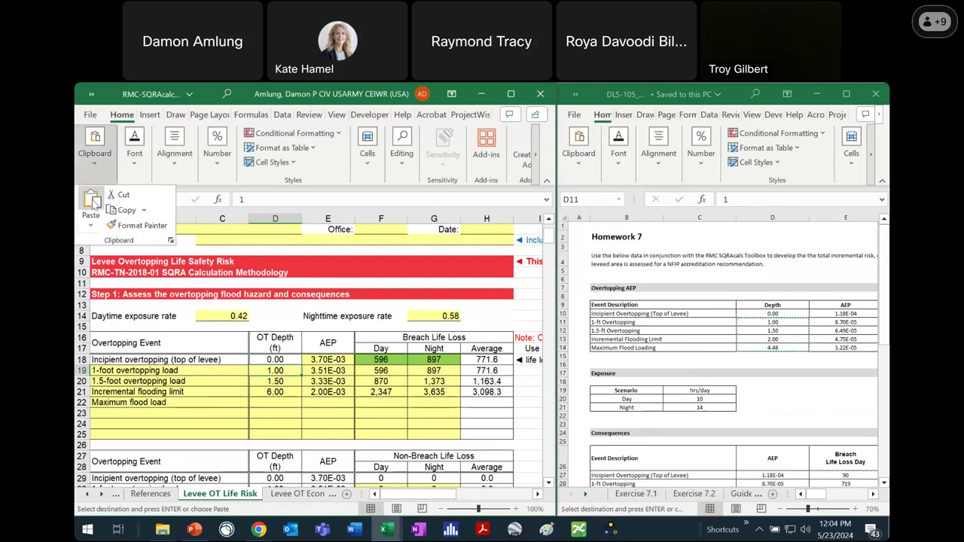
left_click(91, 224)
left_click(89, 319)
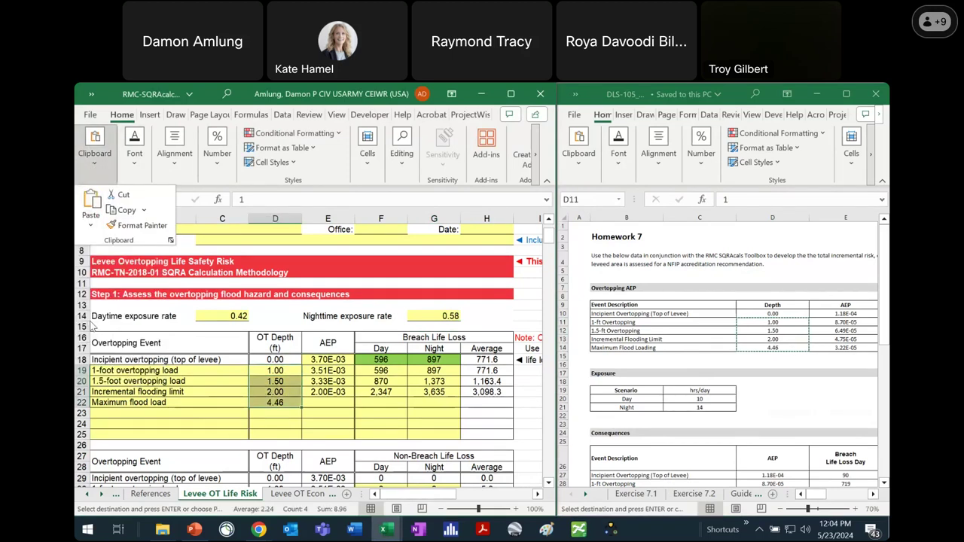
Step: Copy the five overtopping AEPs from homework cells E10:E14 and paste them as values into the breach table's AEP column from E18
left_click(840, 336)
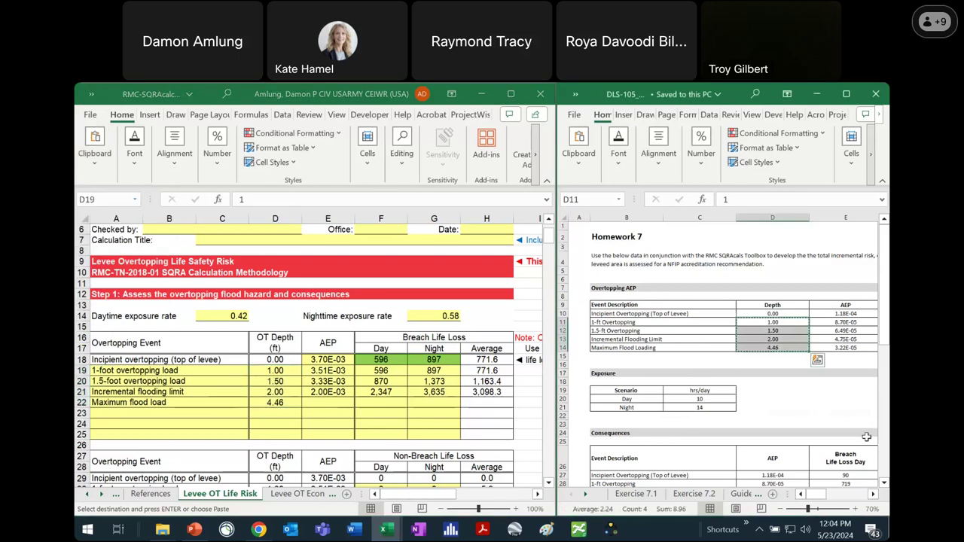
left_click(872, 494)
left_click(873, 494)
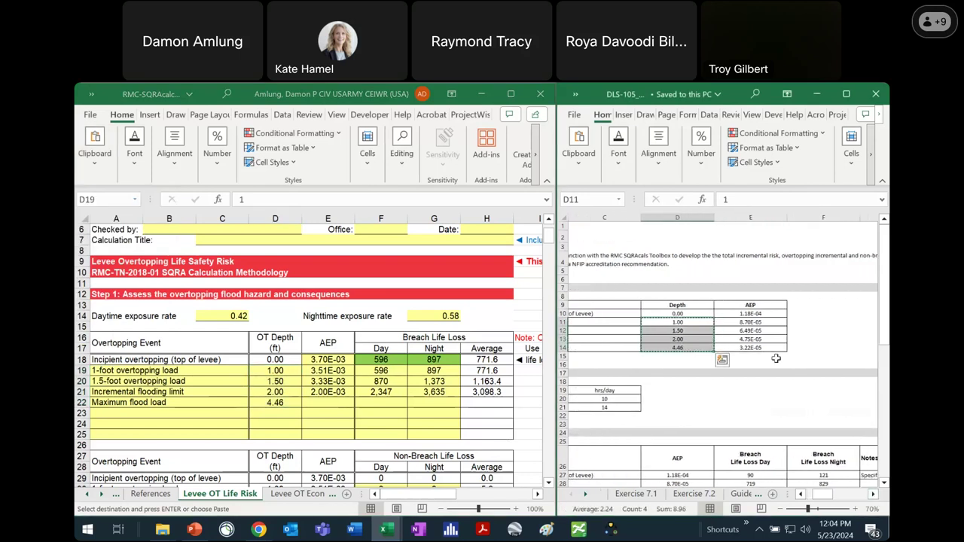
left_click_drag(759, 314, 759, 343)
key("ctrl+c")
left_click(328, 360)
left_click(90, 160)
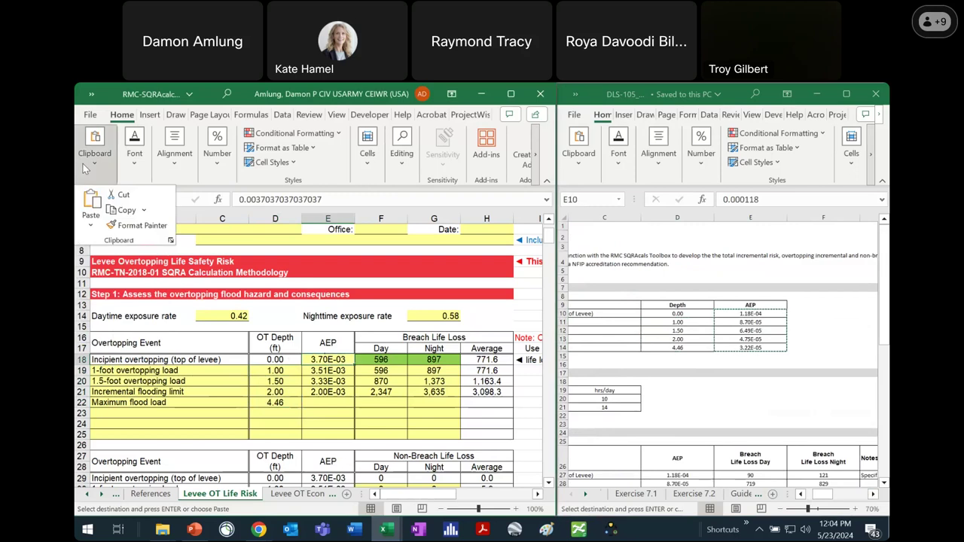
left_click(91, 224)
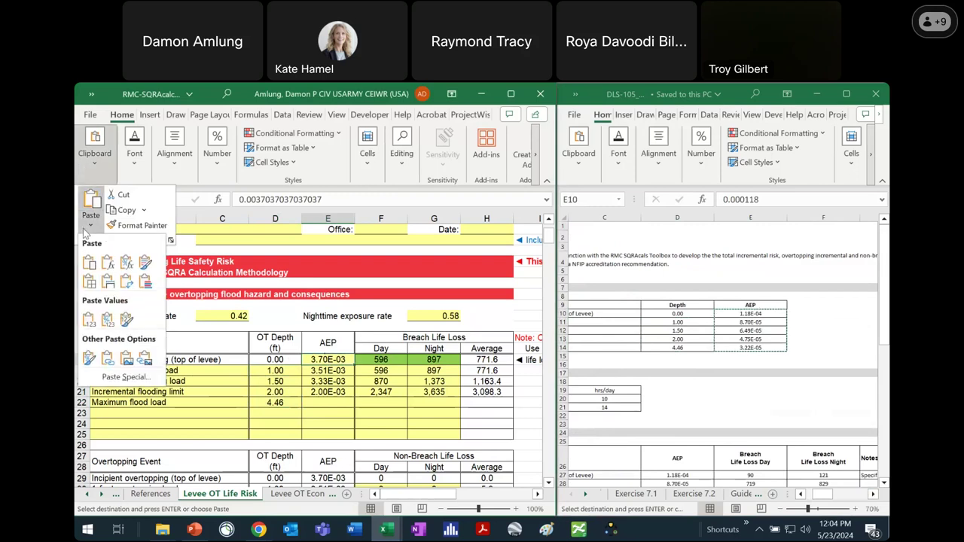
left_click(88, 319)
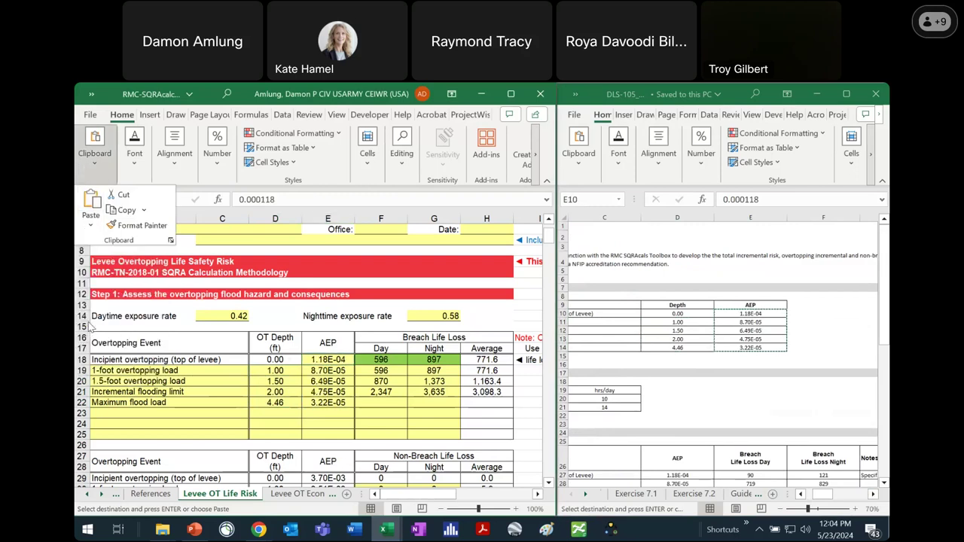
Step: Examine the notes beside the breach life loss table and the homework's breach life loss data with its Notes column
left_click(536, 495)
left_click(536, 495)
left_click_drag(445, 501, 429, 501)
key("alt+Tab")
key("ctrl+v")
left_click(884, 482)
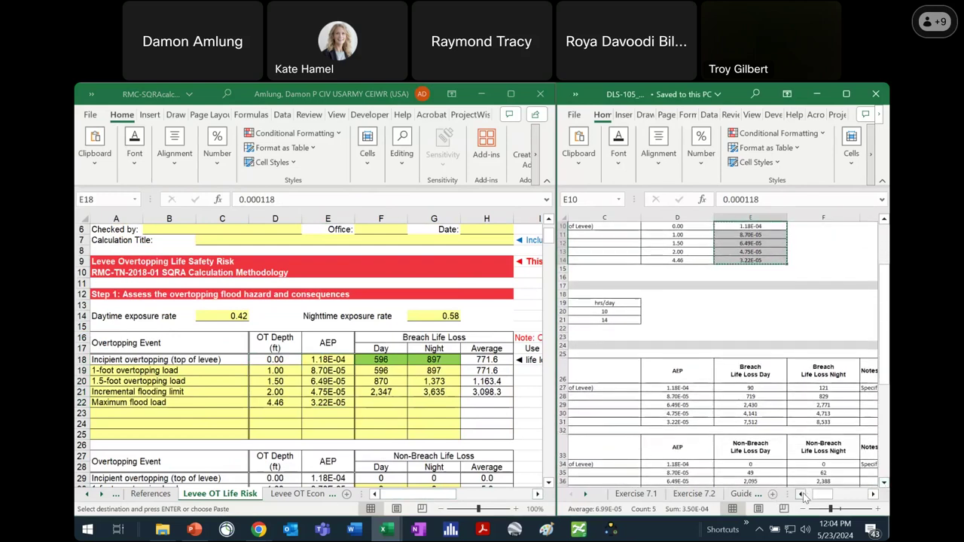
left_click(800, 494)
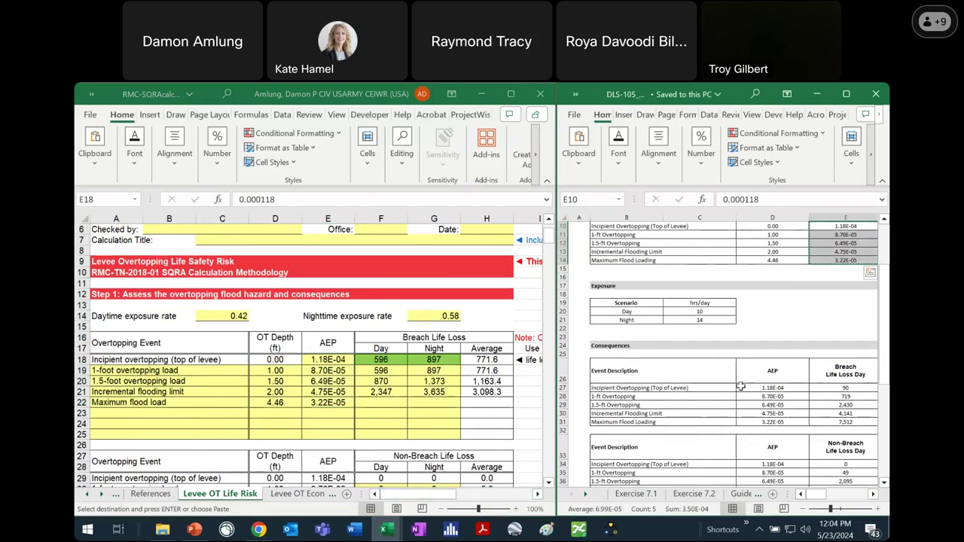
left_click(872, 494)
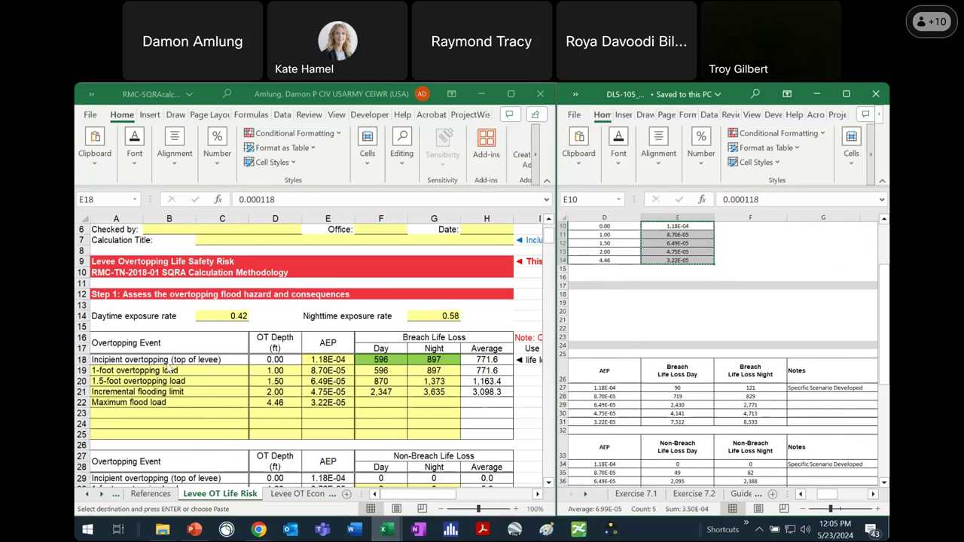
key("ctrl+v")
left_click(537, 495)
left_click(536, 494)
left_click(537, 494)
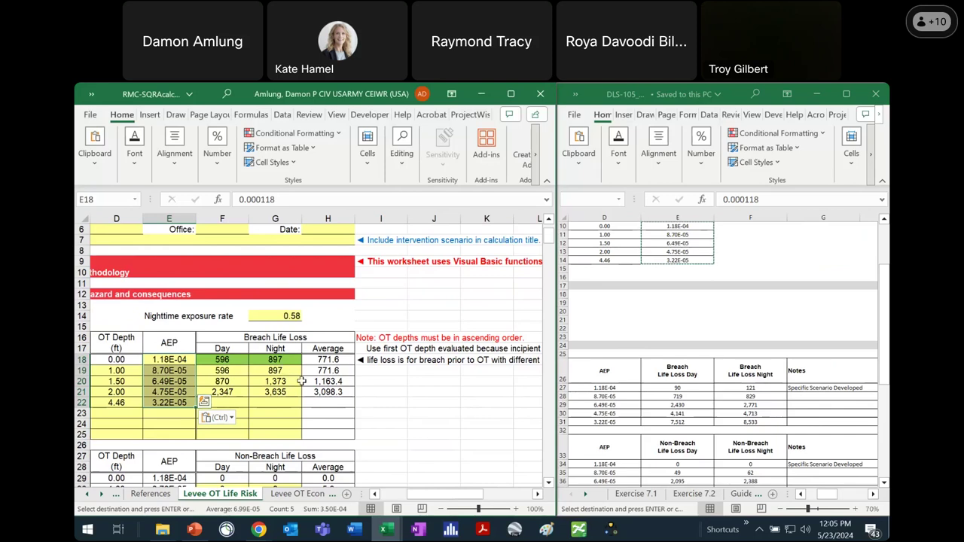
left_click_drag(437, 494, 404, 499)
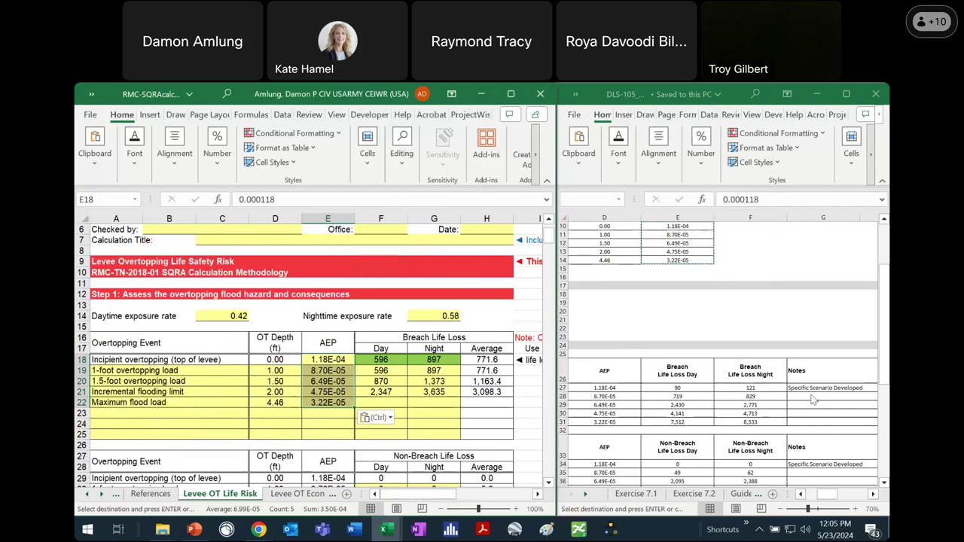
Step: Copy the day and night breach life loss from homework cells E27:F31 and paste them as values into the Breach Life Loss table from F18
left_click(700, 388)
left_click_drag(699, 389, 765, 422)
key("ctrl+c")
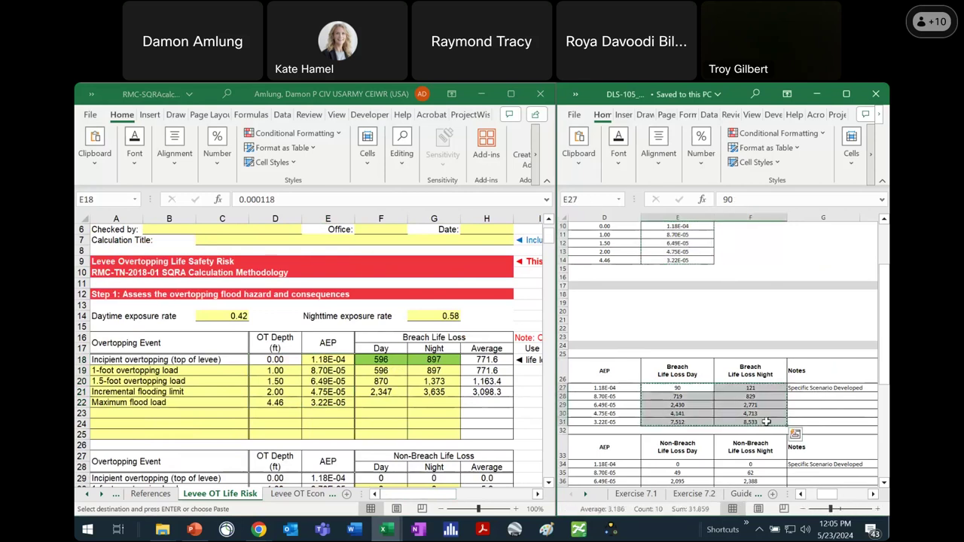
left_click(380, 365)
left_click(380, 360)
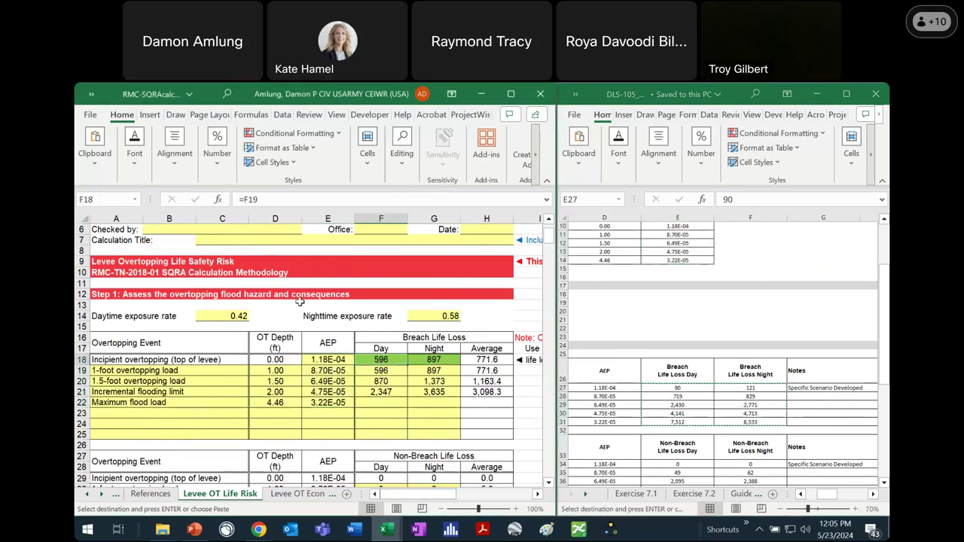
left_click(96, 167)
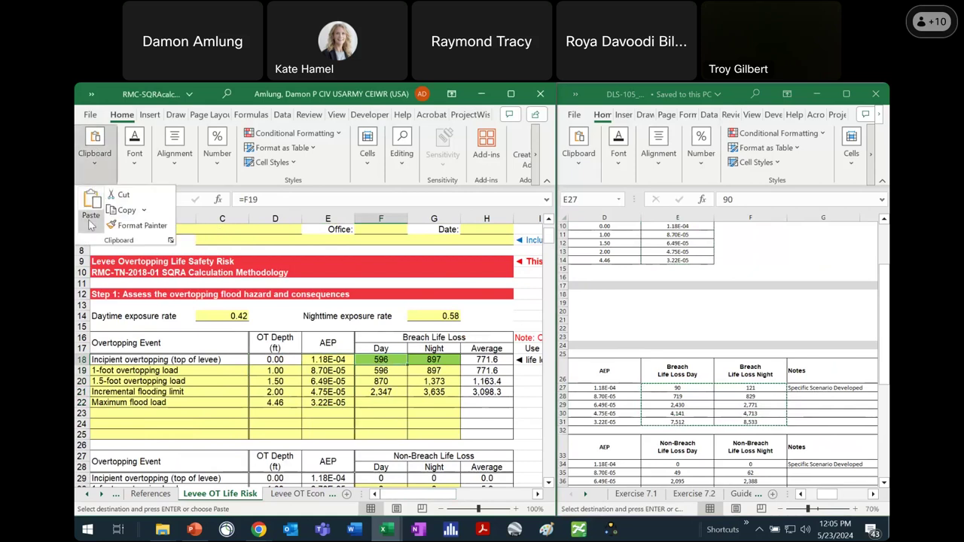
left_click(91, 219)
left_click(85, 322)
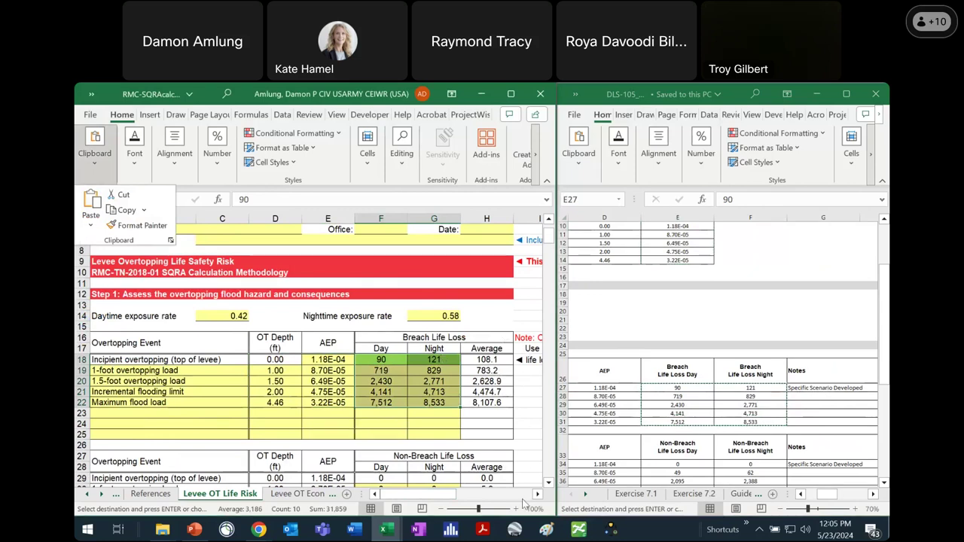
Step: Copy the day and night non-breach life loss from homework cells E35:F38 and paste them as values into the Non-Breach Life Loss table from F30
left_click(548, 488)
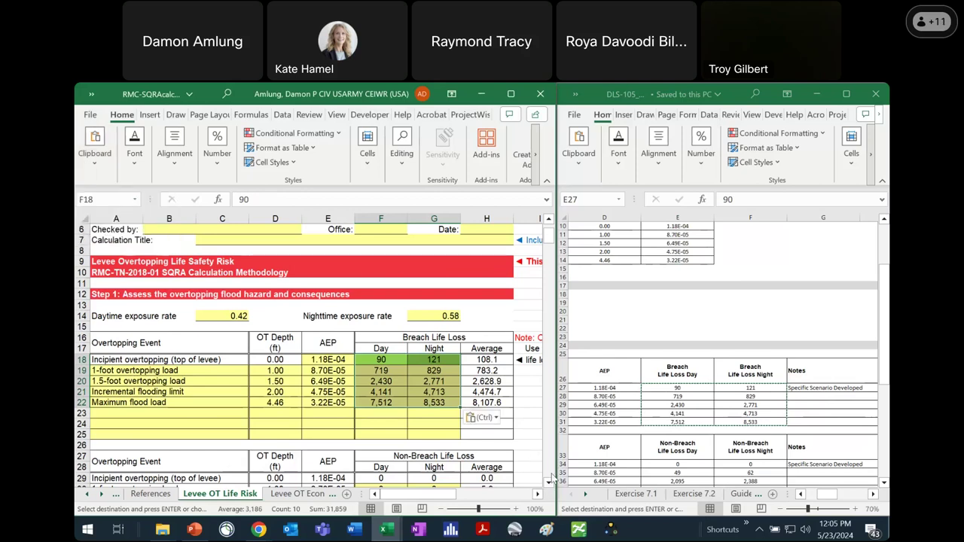
left_click(549, 487)
scroll(550, 486, "down", 2)
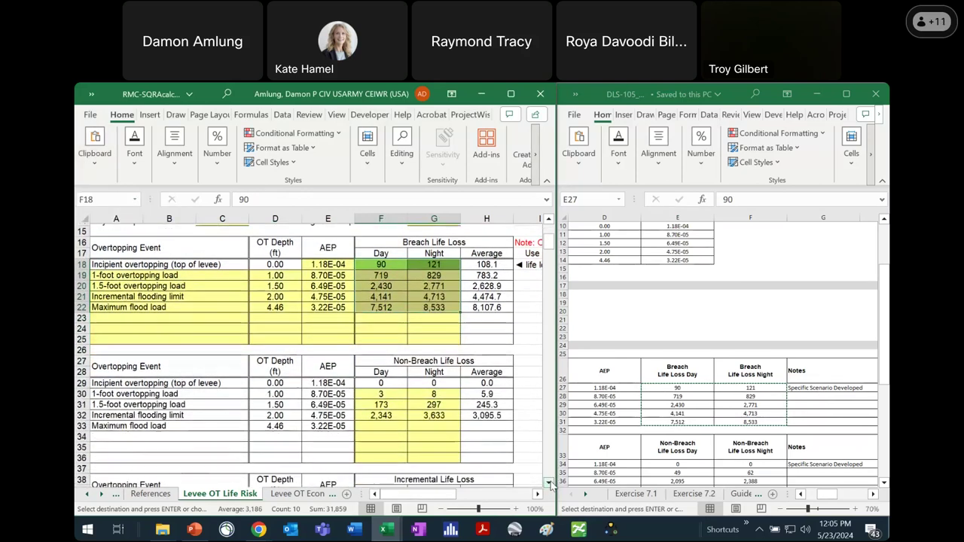
left_click(767, 429)
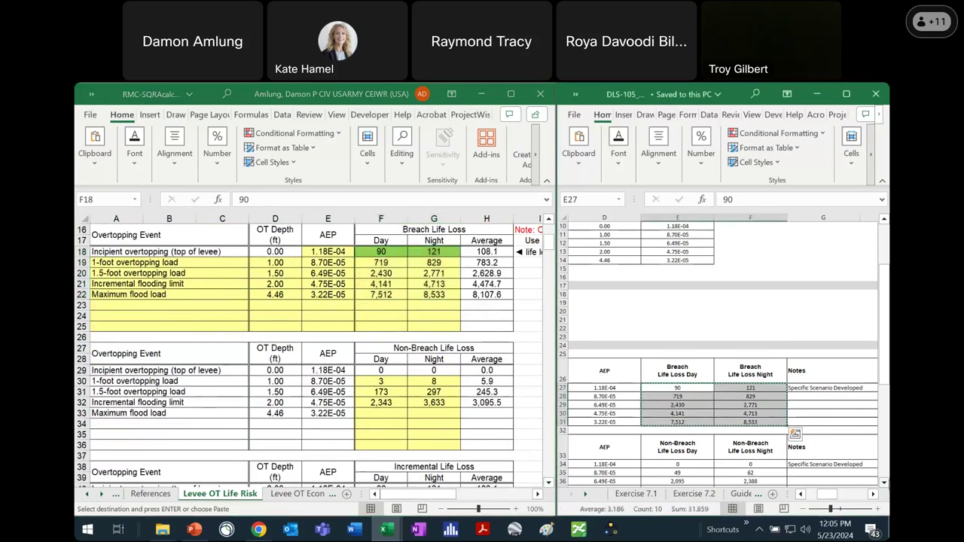
scroll(665, 426, "down", 2)
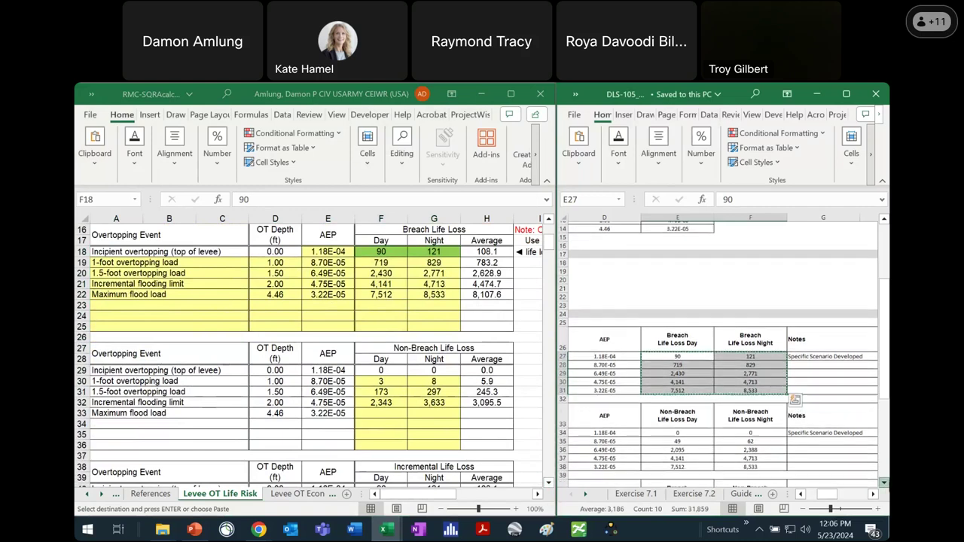
left_click_drag(665, 425, 749, 442)
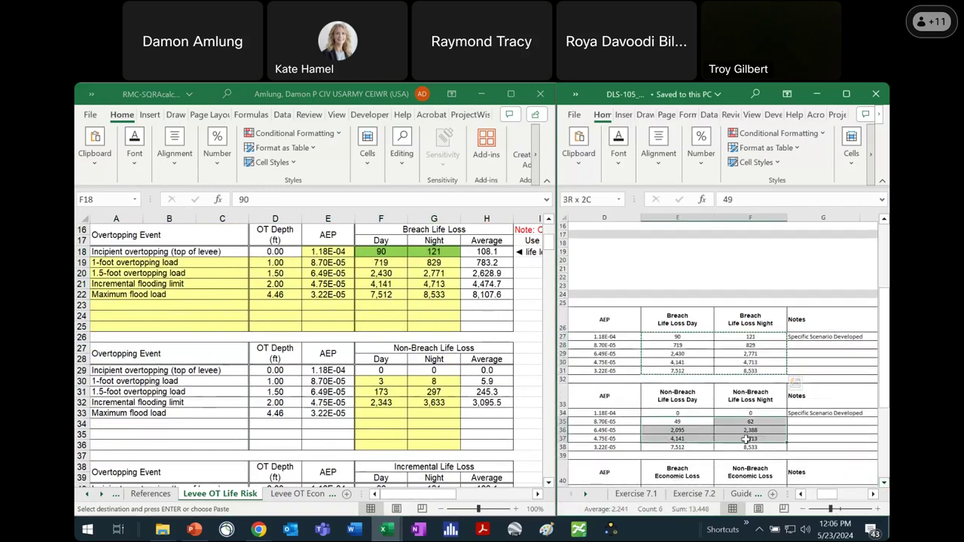
key("ctrl+c")
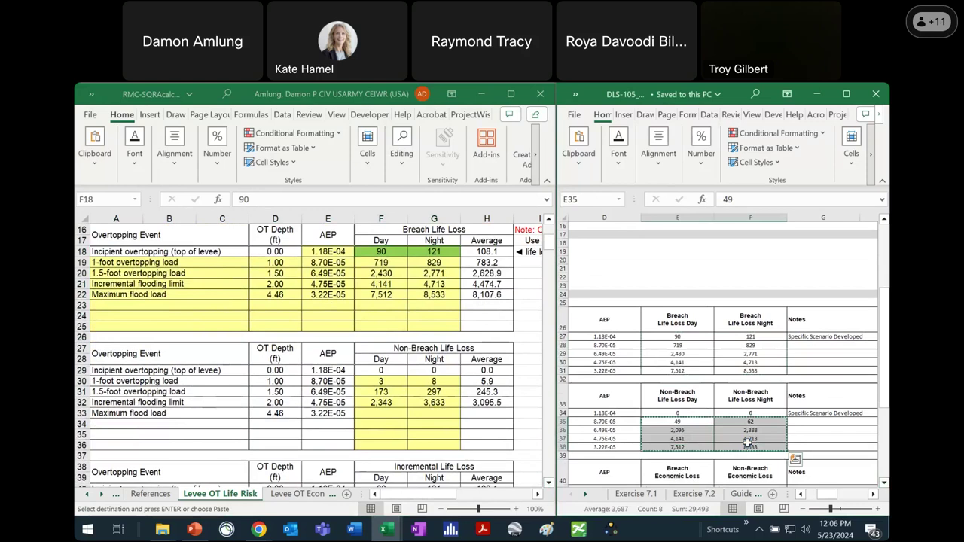
key("ctrl+v")
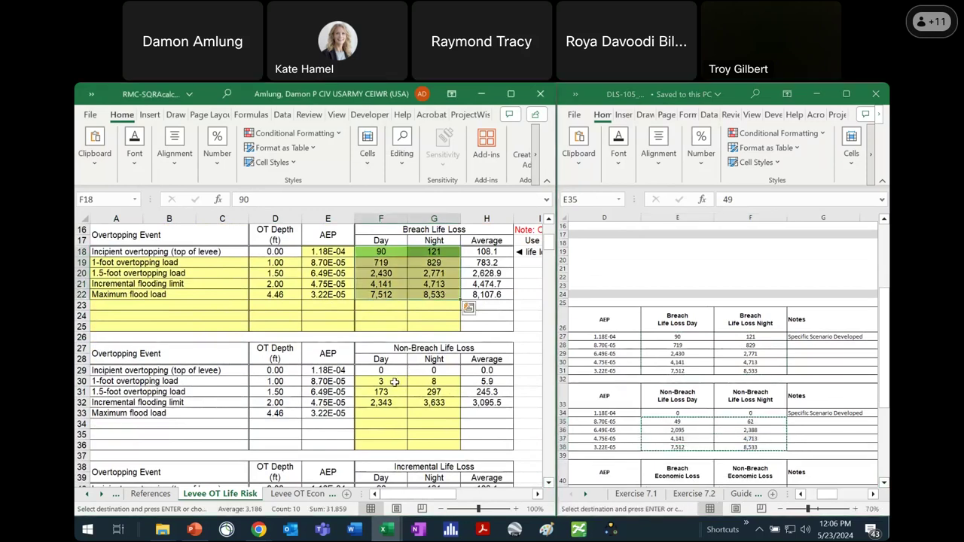
left_click(394, 381)
left_click(94, 161)
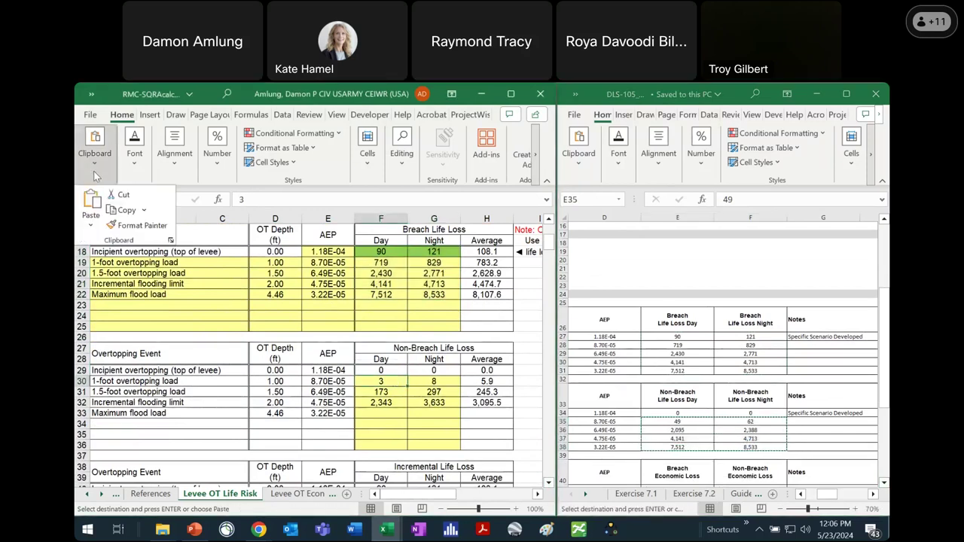
left_click(91, 226)
left_click(93, 317)
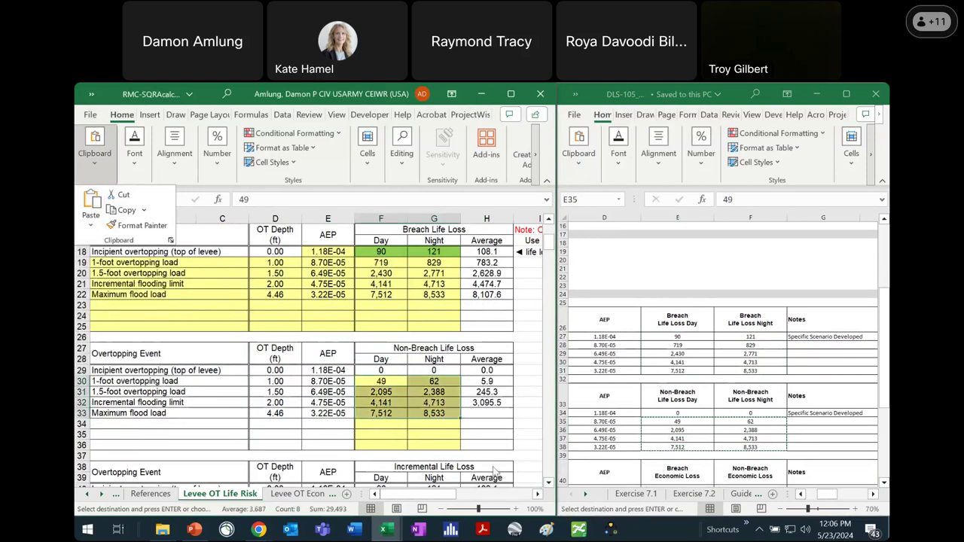
left_click(529, 434)
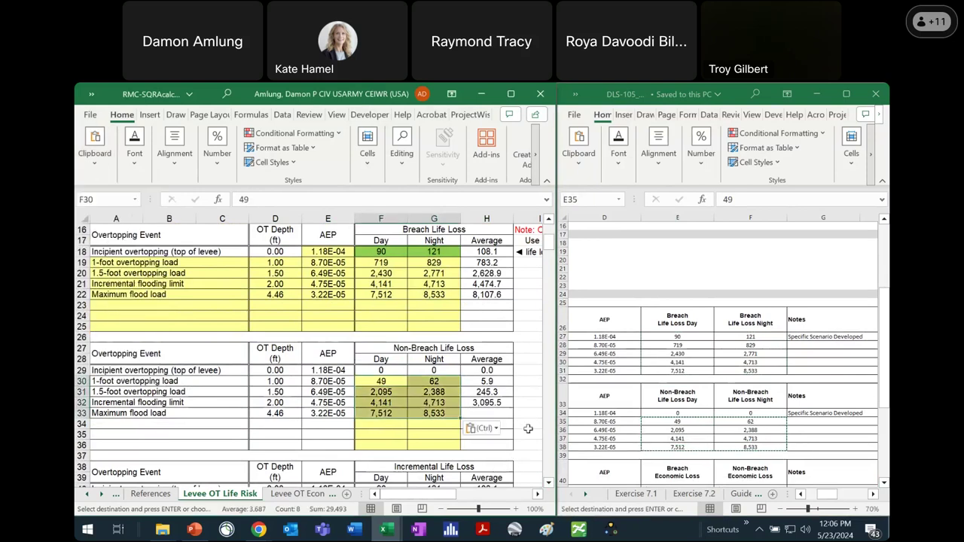
left_click(530, 424)
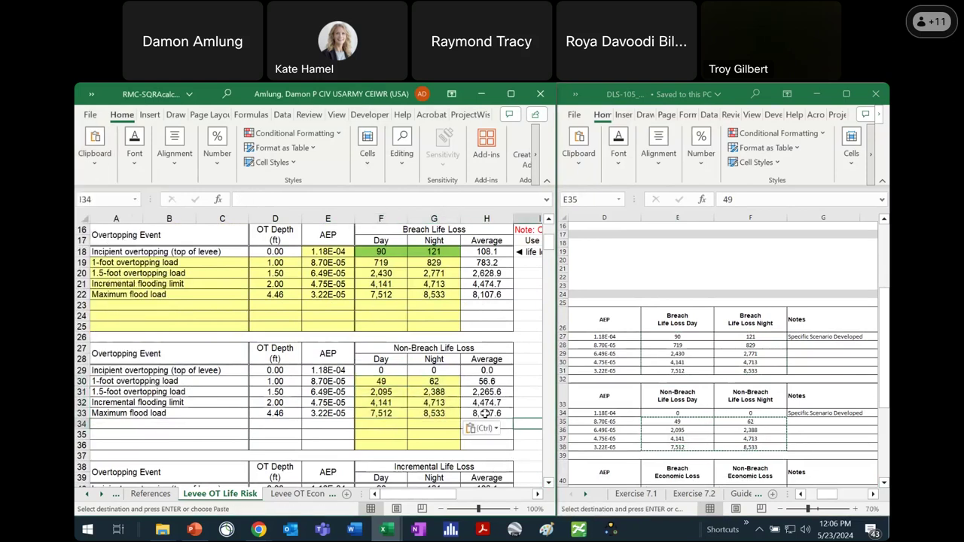
Step: Examine the Incremental Life Loss table, the actual incremental flooding limit row and the average life loss versus AEP chart
left_click(549, 484)
left_click(548, 484)
left_click(549, 484)
left_click(549, 484)
left_click(549, 484)
left_click(549, 484)
left_click(549, 484)
left_click(549, 484)
left_click(549, 484)
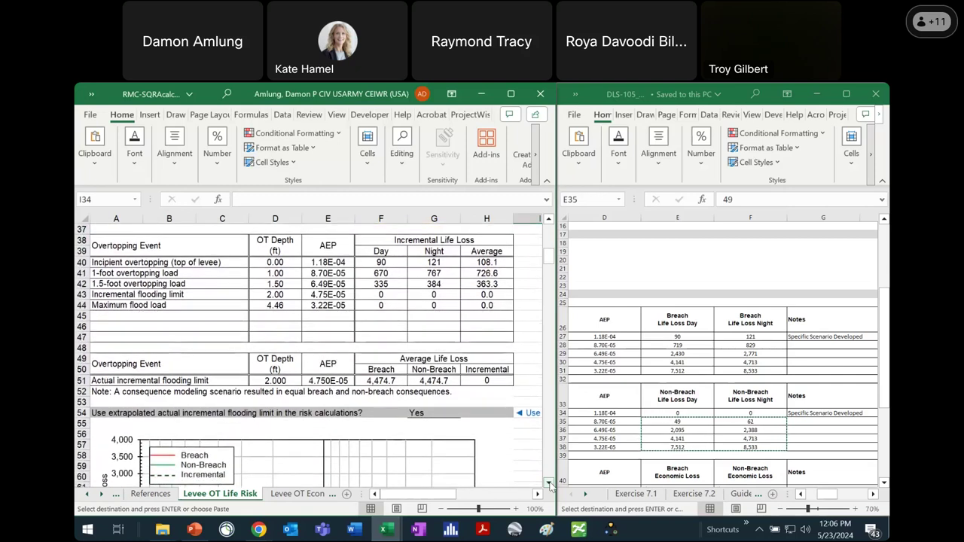
left_click(549, 484)
left_click(549, 484)
left_click(549, 484)
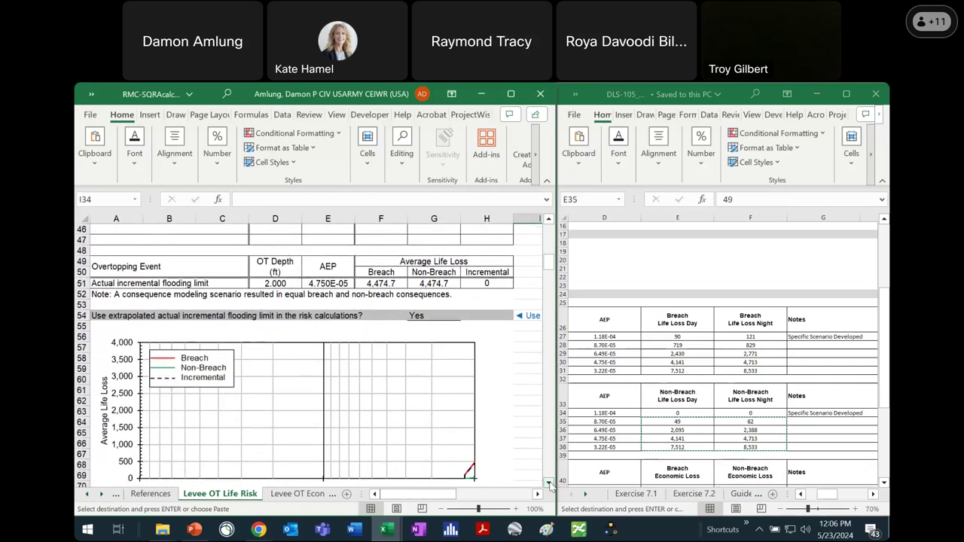
left_click(549, 485)
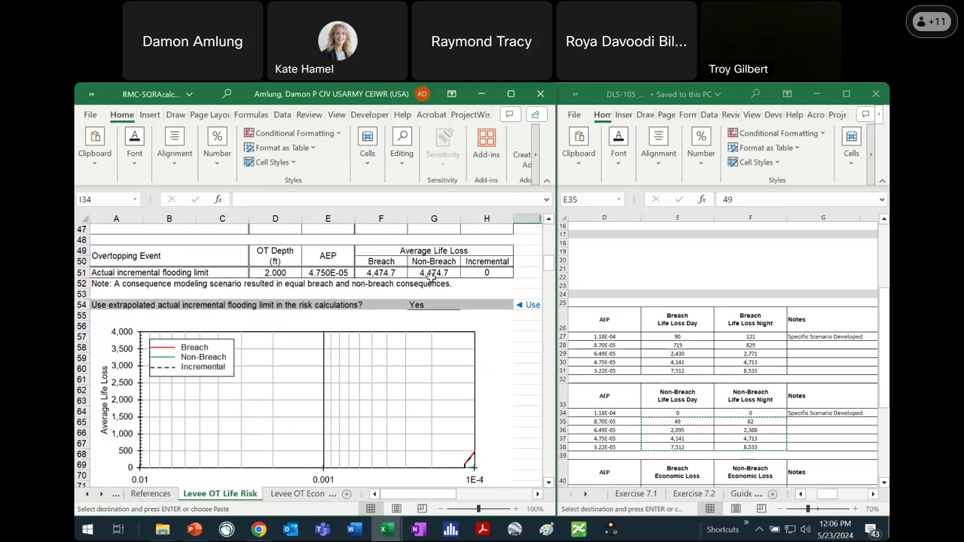
left_click(549, 484)
left_click(548, 485)
Step: Re-enter the =TabName($A$5) formula in cell K57 to refresh the worksheet name beside the life loss chart
left_click(537, 494)
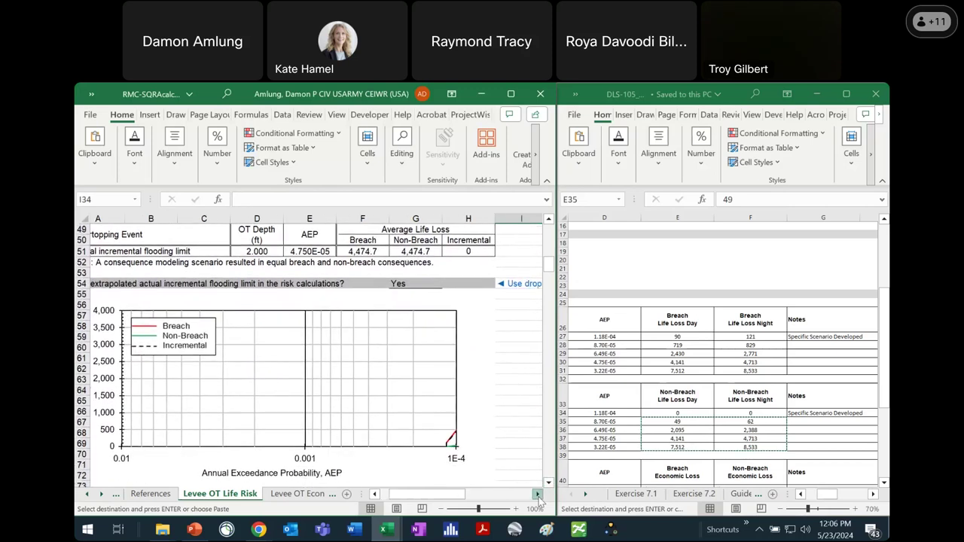
left_click(538, 494)
left_click(537, 494)
left_click(538, 494)
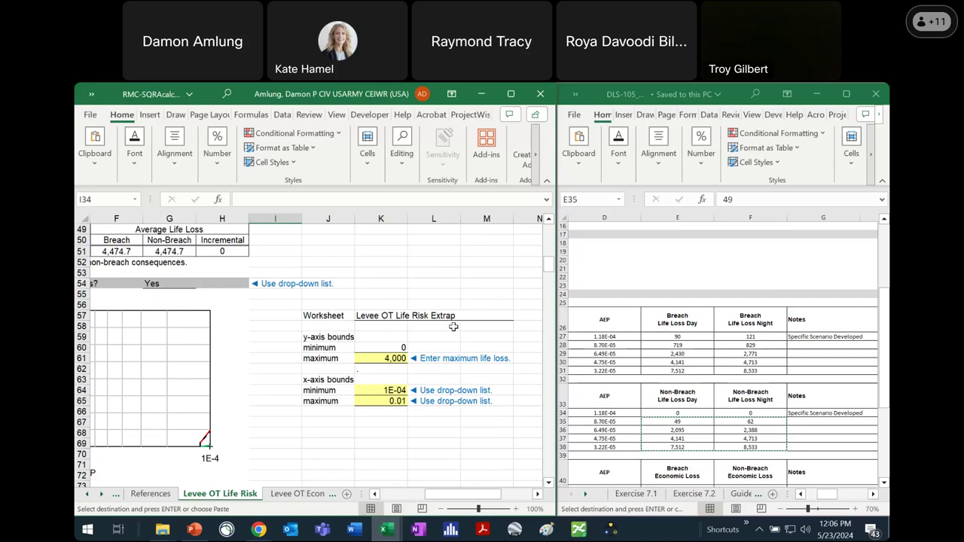
left_click(403, 314)
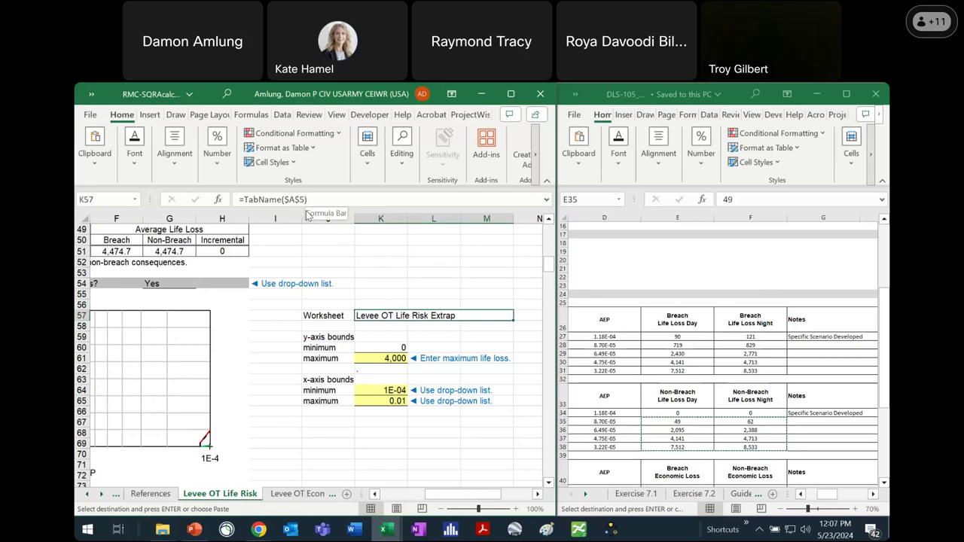
left_click(340, 199)
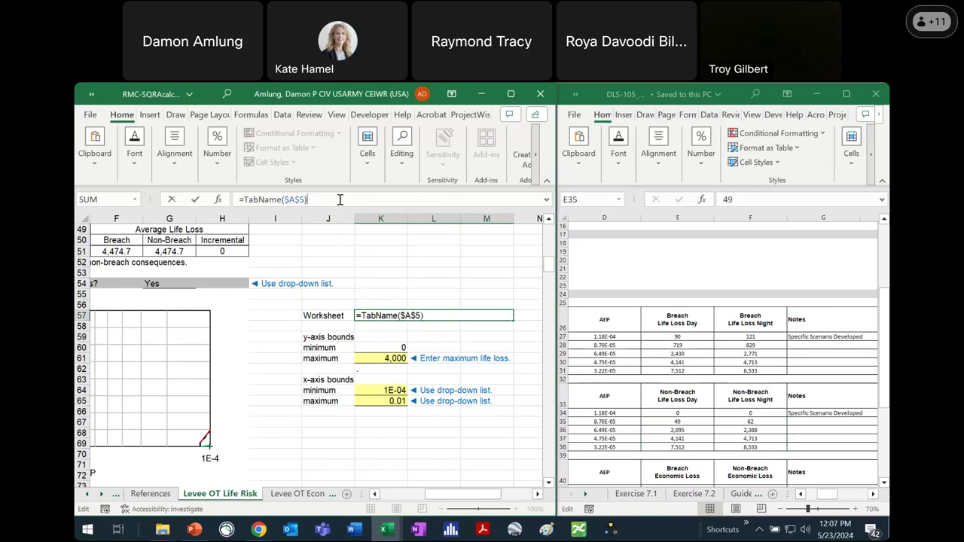
key("Return")
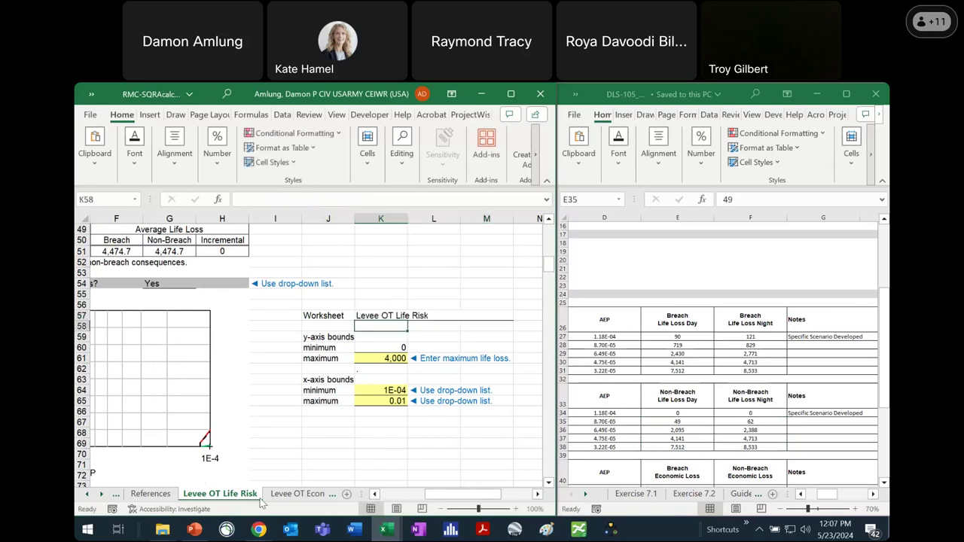
Step: Set the life loss chart's x-axis minimum bound in K64 to 1E-06
left_click(392, 395)
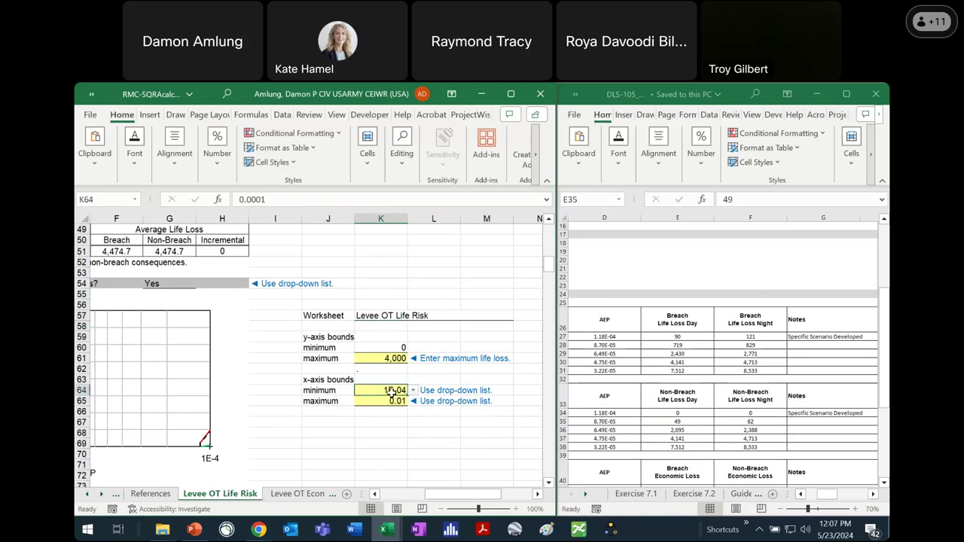
left_click(412, 391)
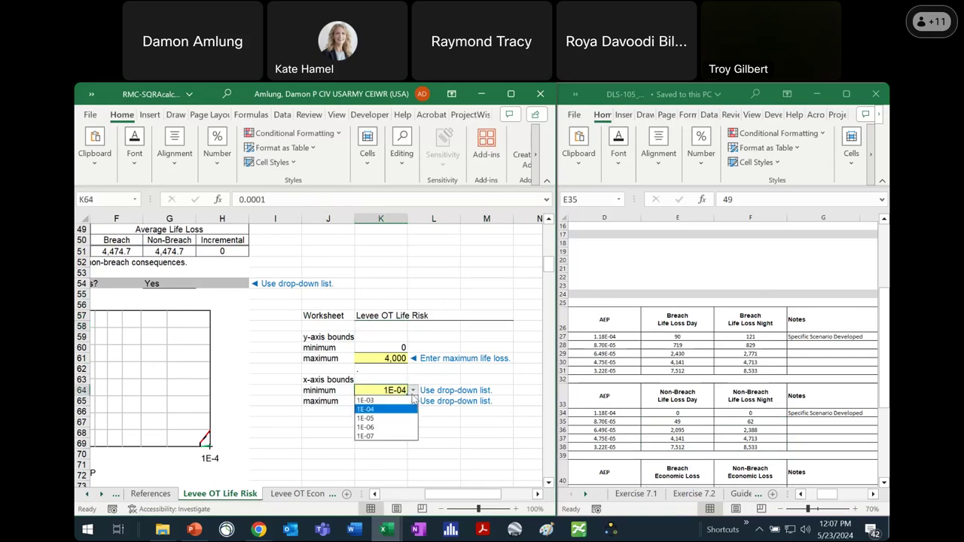
left_click(397, 429)
left_click_drag(447, 495, 423, 506)
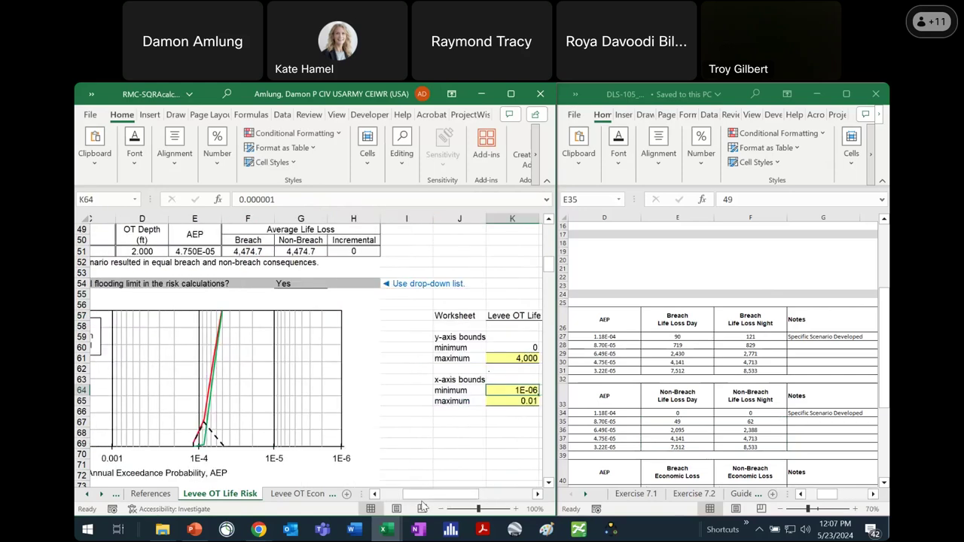
Step: Set the life loss chart's y-axis maximum bound in K61 to 6000
left_click(510, 359)
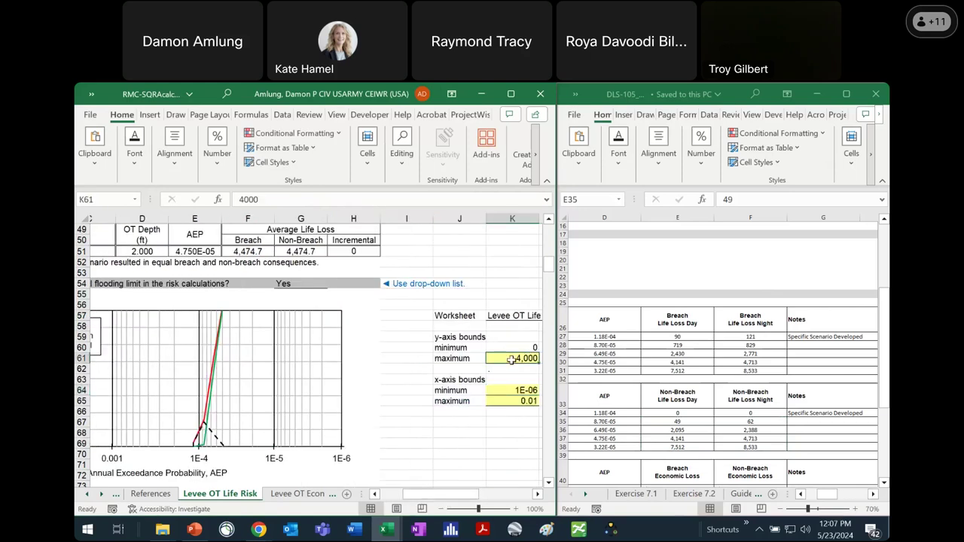
type("6000")
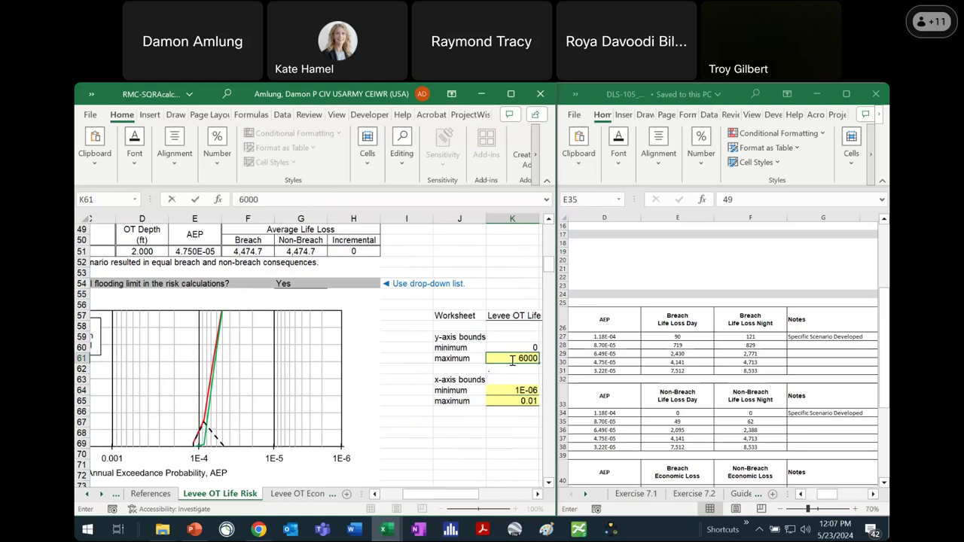
key("Return")
left_click_drag(459, 494, 438, 494)
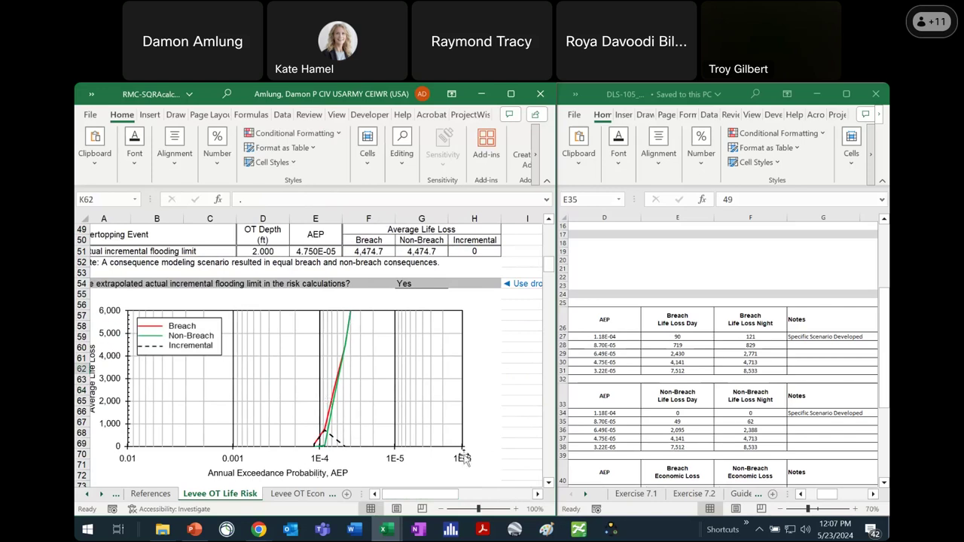
Step: Examine the Step 2 overtopping non-breach risk table with its depth ranges, probabilities and average annual life loss
left_click(549, 483)
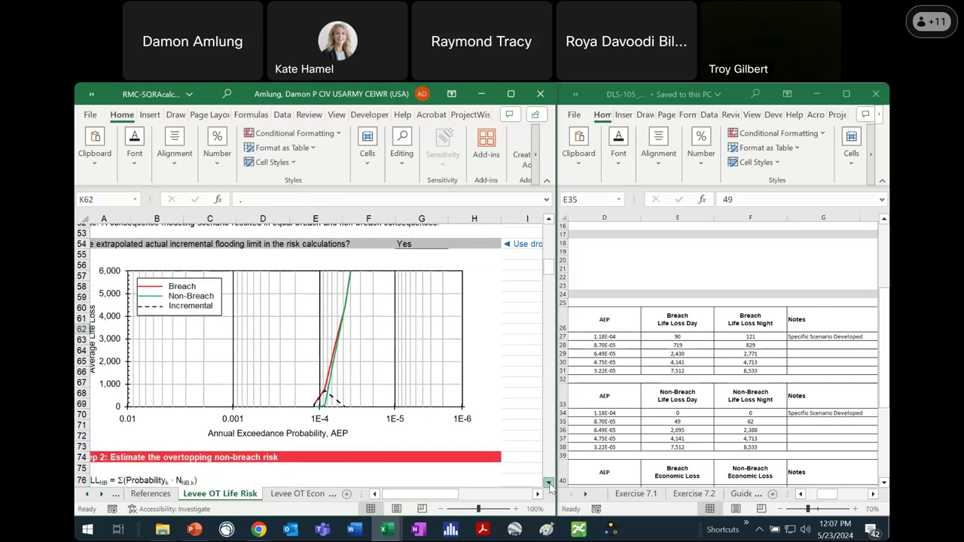
left_click(549, 483)
left_click_drag(429, 494, 424, 494)
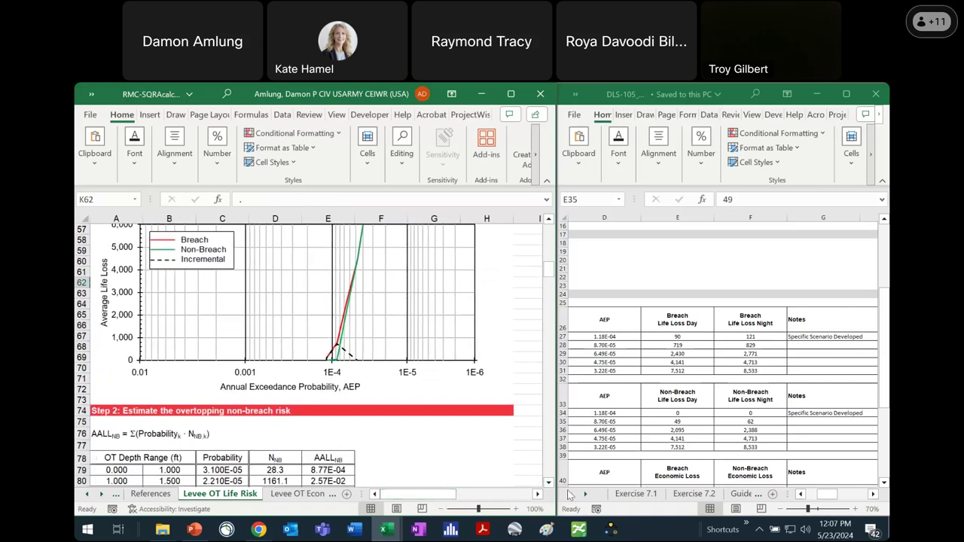
left_click(549, 483)
left_click(537, 493)
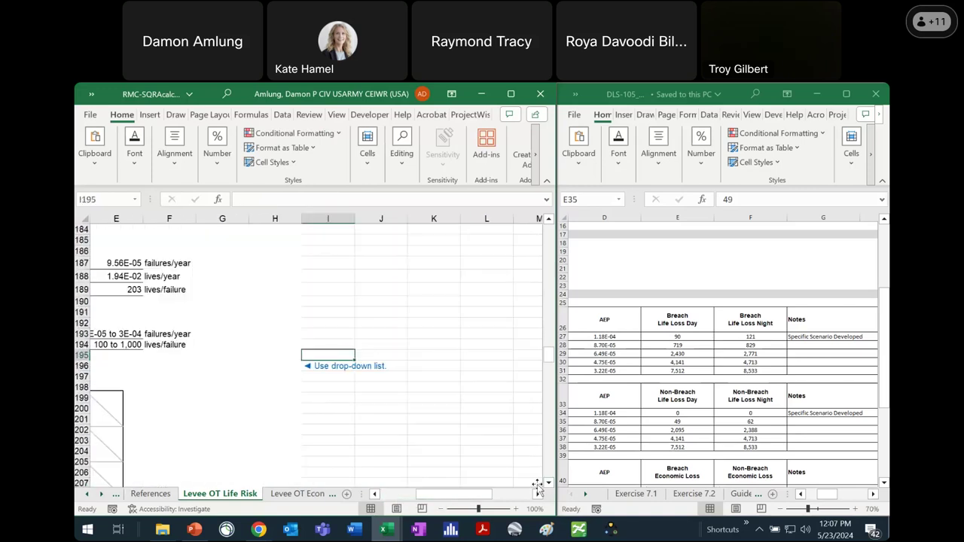
left_click_drag(461, 493, 421, 494)
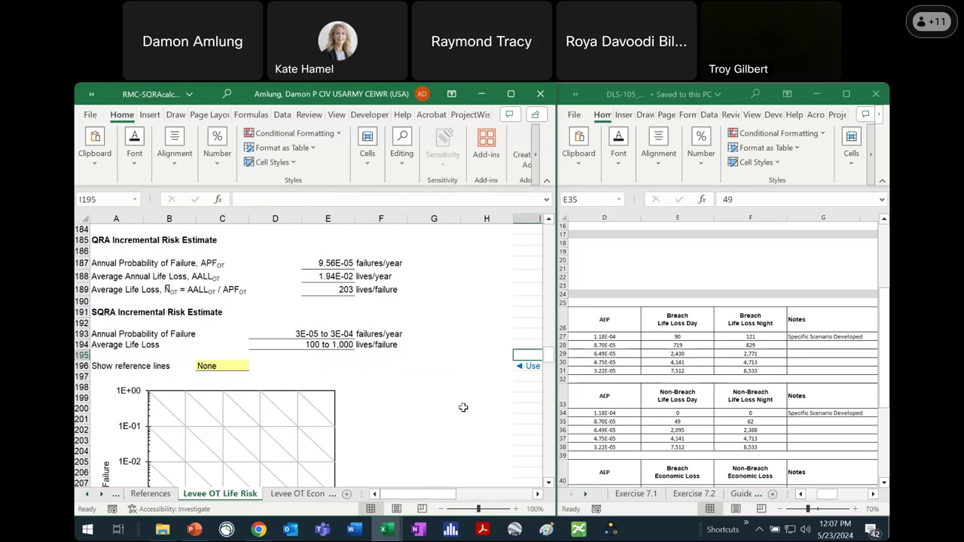
left_click(551, 276)
left_click(551, 275)
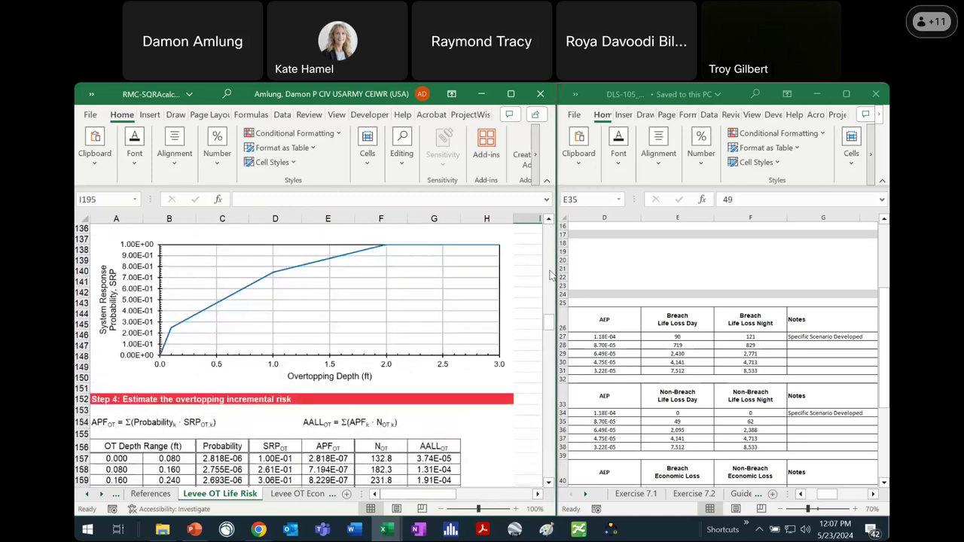
left_click(550, 276)
left_click(551, 276)
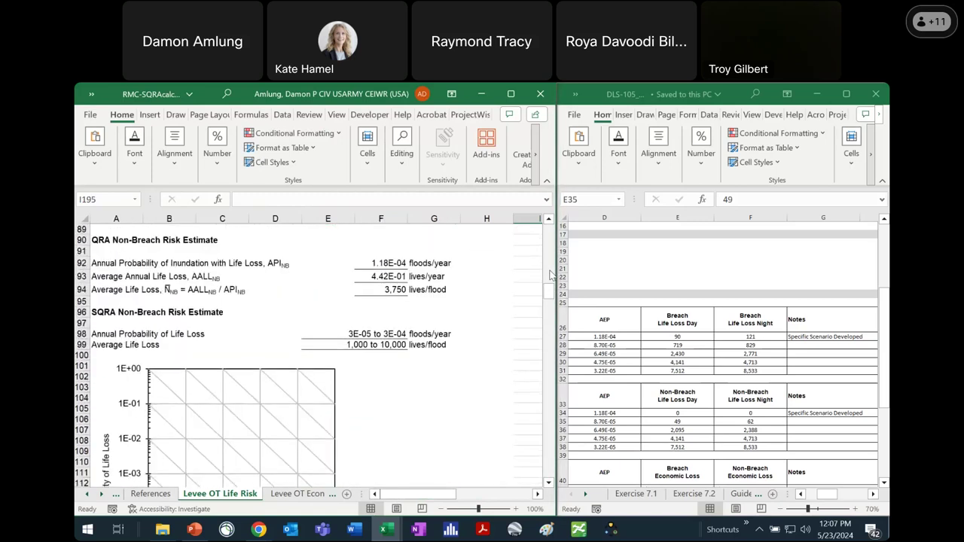
left_click(551, 275)
left_click(549, 482)
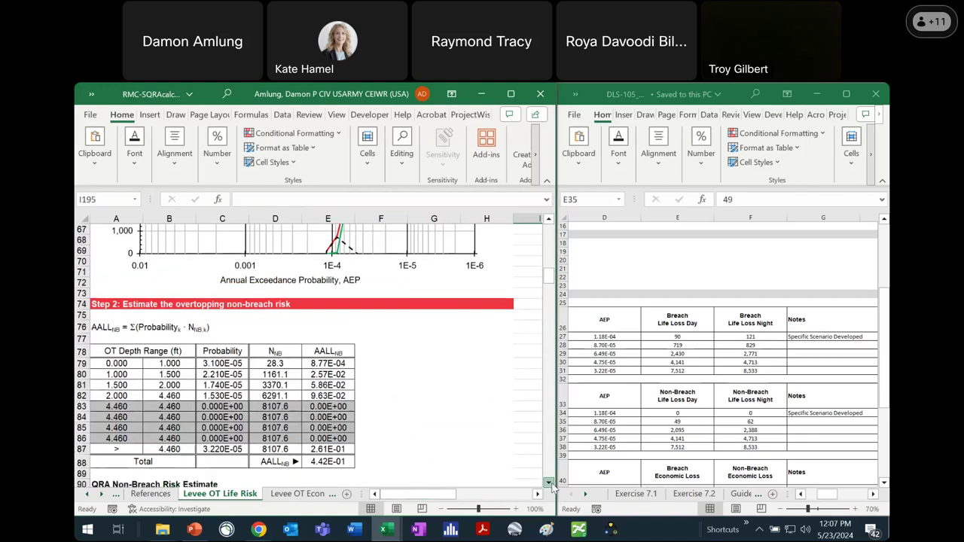
left_click(549, 482)
left_click(549, 482)
left_click(548, 482)
left_click(549, 482)
left_click(549, 482)
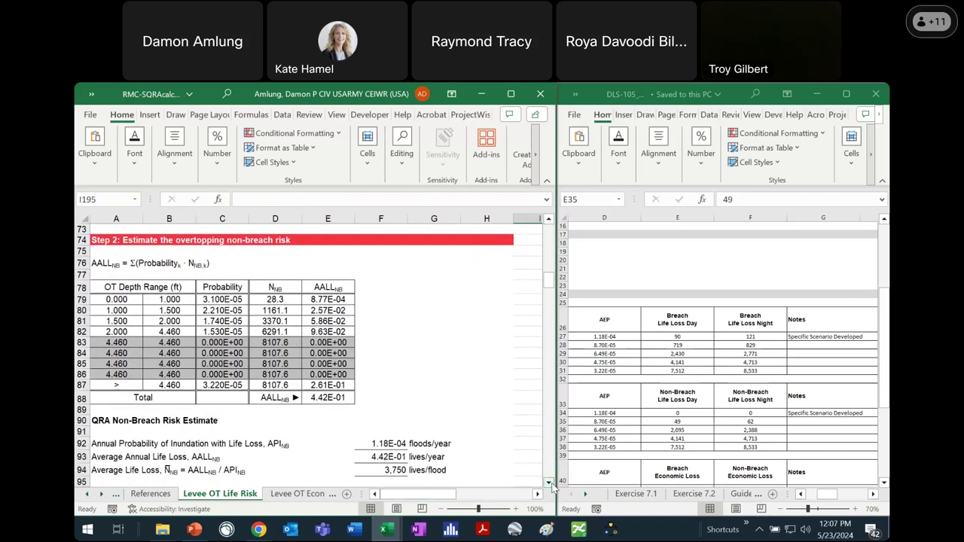
Step: Review the QRA and SQRA non-breach risk estimates below the Step 2 table
left_click(549, 482)
left_click(548, 482)
left_click(549, 482)
left_click(549, 482)
left_click(549, 482)
left_click(549, 481)
left_click(548, 481)
left_click(548, 482)
left_click(549, 482)
left_click(549, 482)
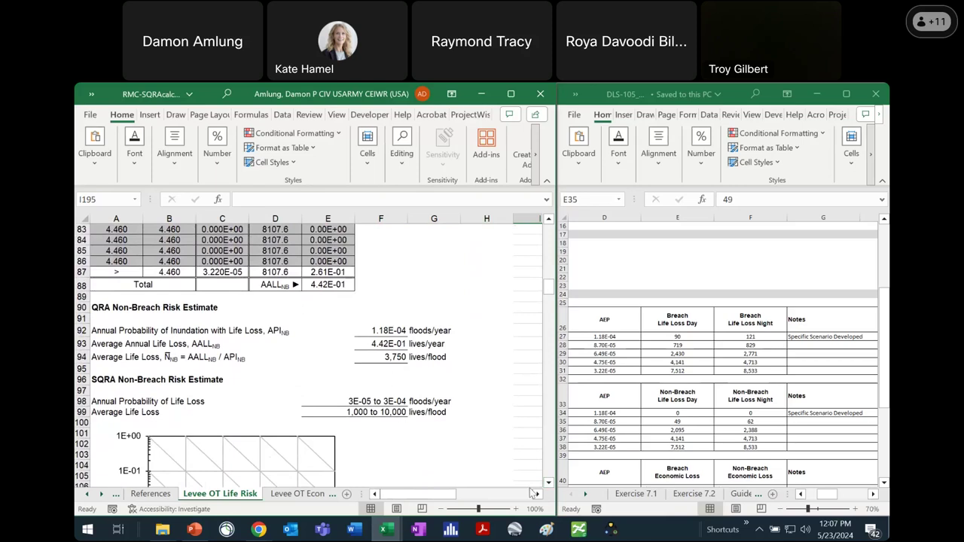
scroll(550, 485, "down", 5)
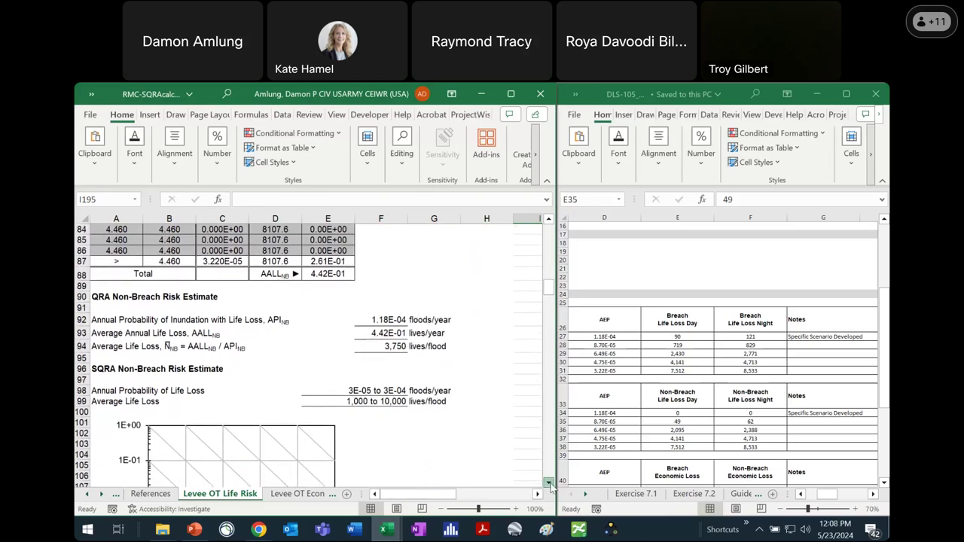
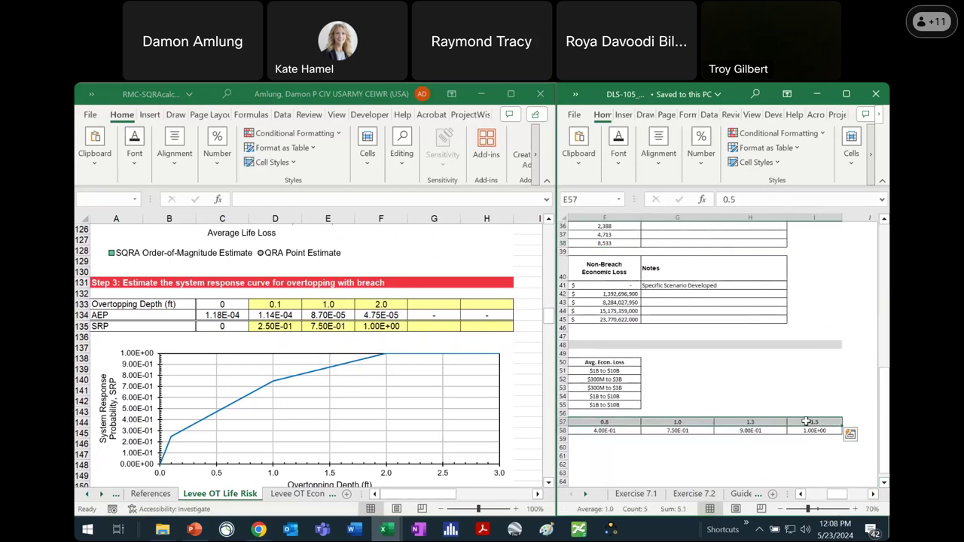
Step: Copy the homework overtopping depths 0.5, 0.8, 1.0, 1.3 and 1.5 into D133:H133 of the Step 3 table as values only
key("ctrl+c")
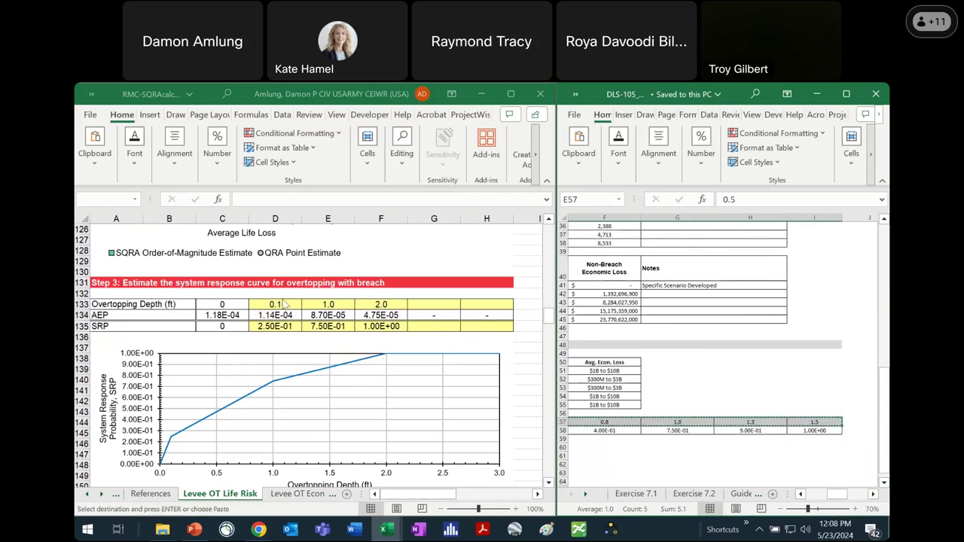
left_click(280, 303)
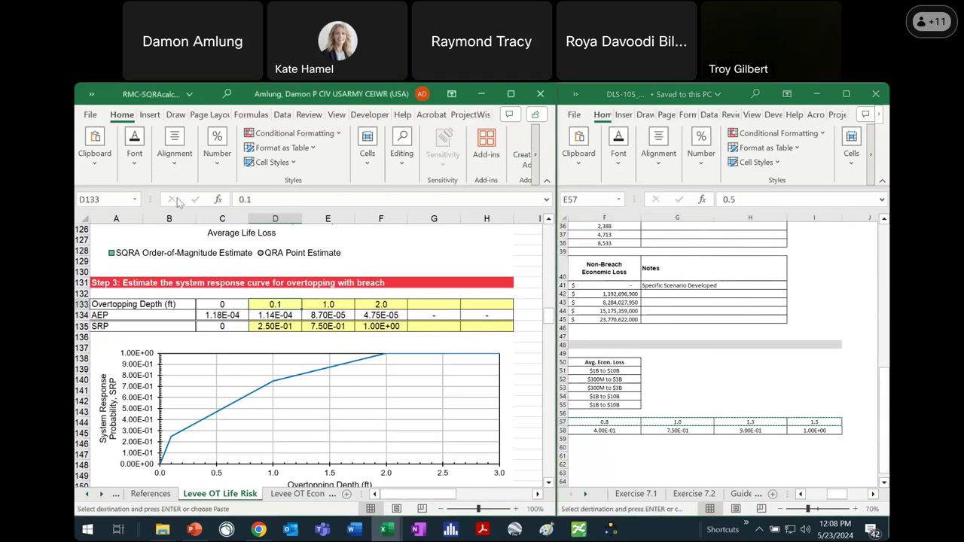
left_click(94, 145)
left_click(90, 229)
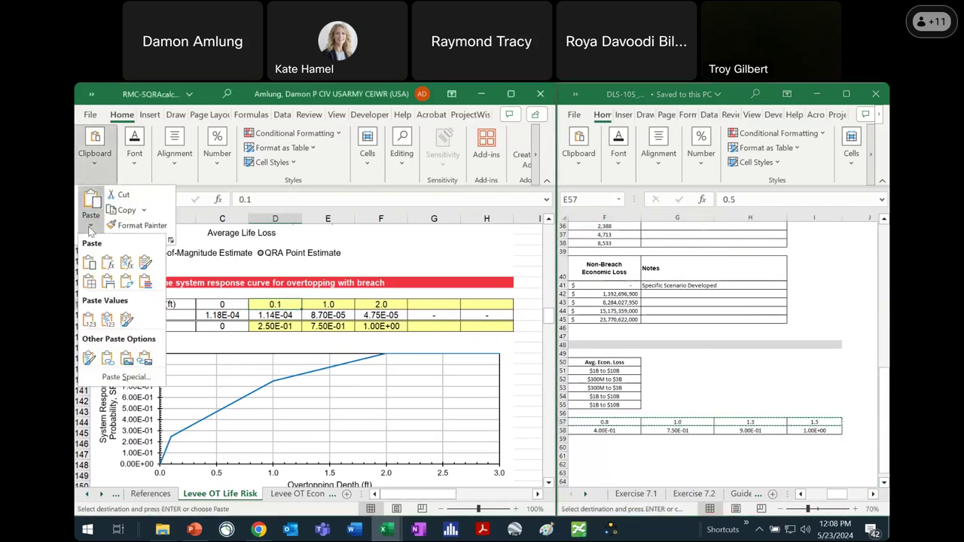
left_click(93, 319)
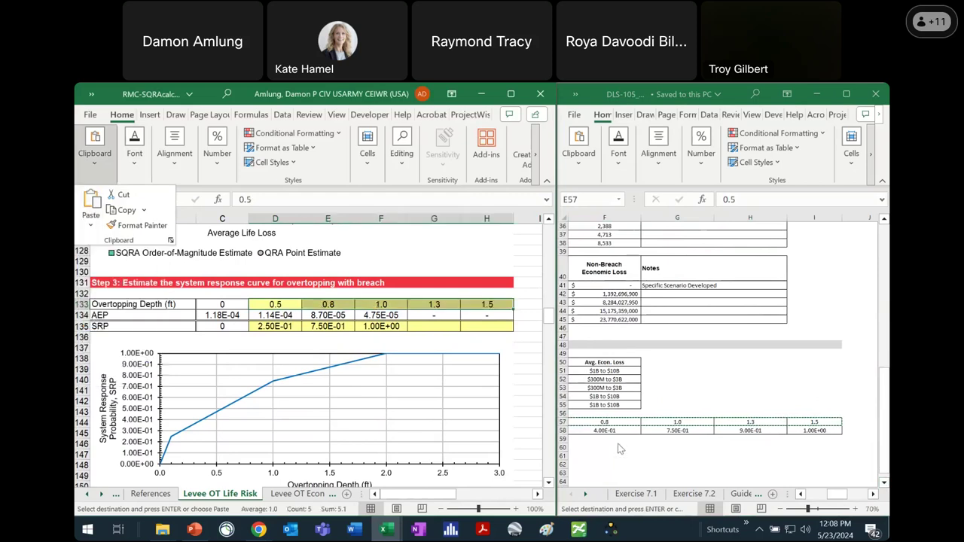
Step: Copy the homework SRP values 1.00E-01, 4.00E-01, 7.50E-01, 9.00E-01 and 1.00E+00 into D135:H135 as values only
left_click(617, 449)
left_click_drag(816, 429, 702, 436)
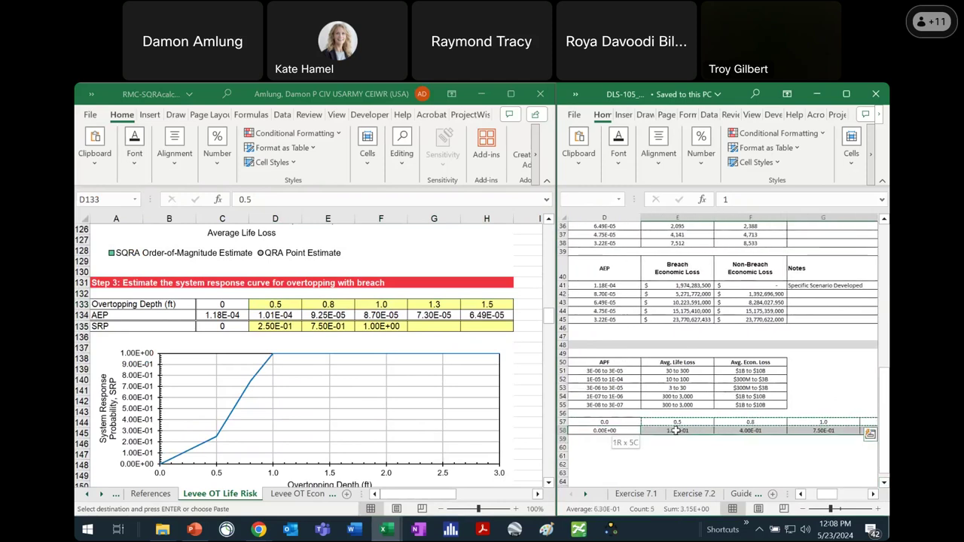
left_click(275, 326)
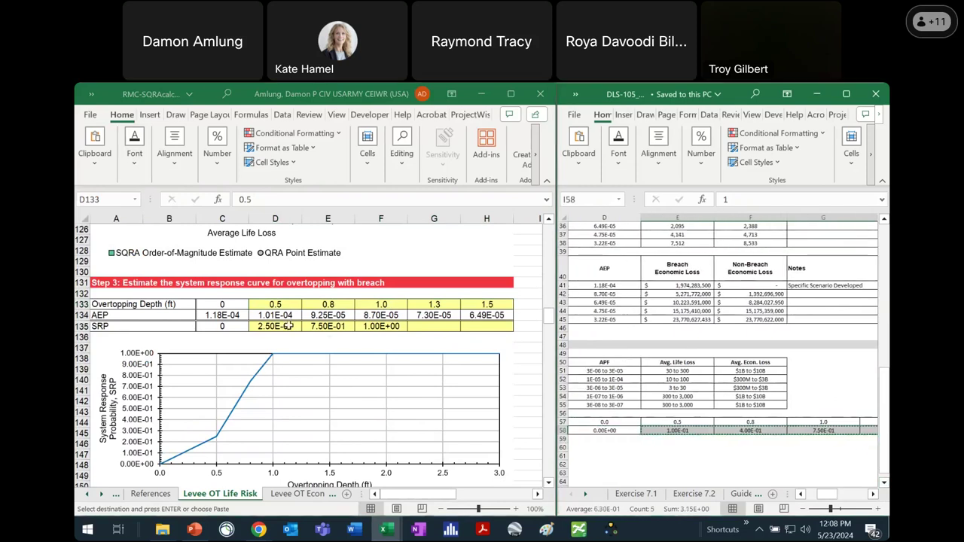
left_click(96, 165)
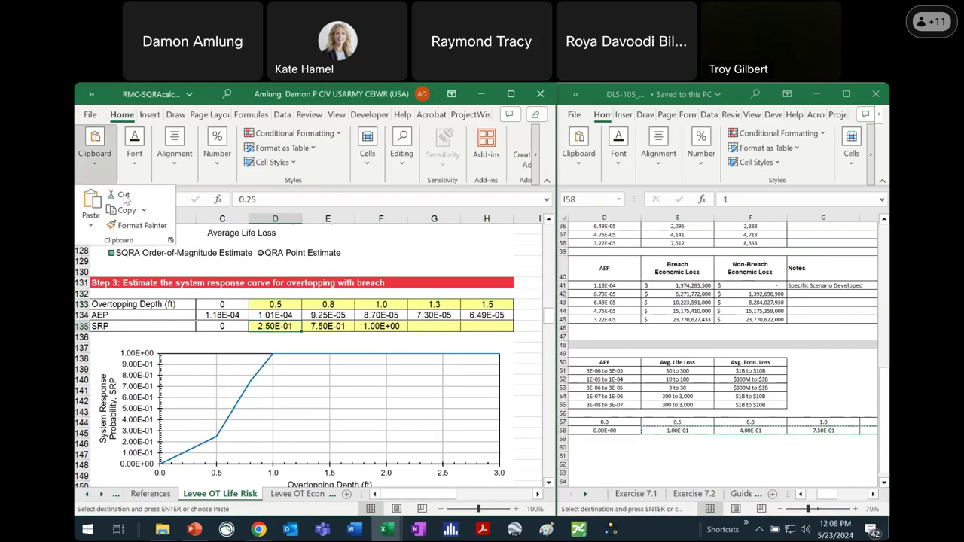
left_click(91, 226)
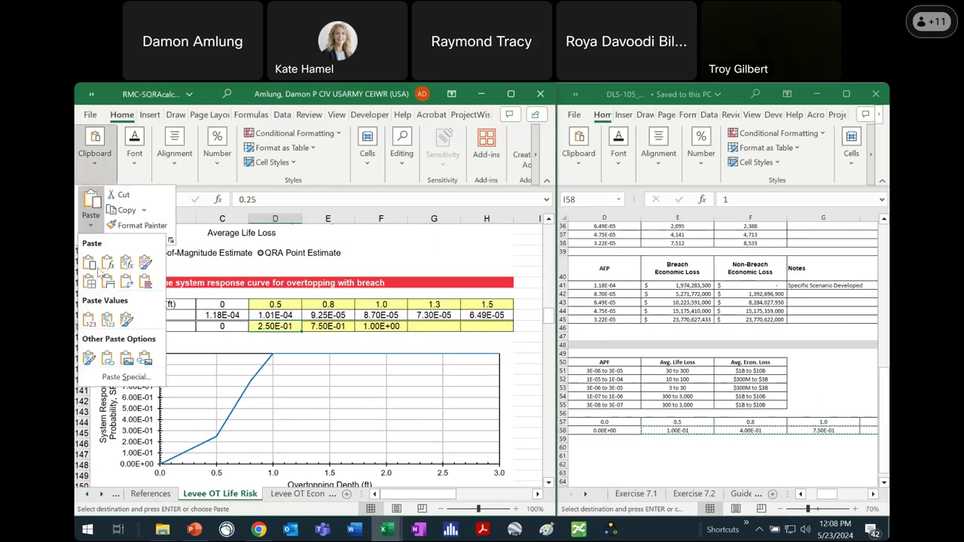
left_click(89, 320)
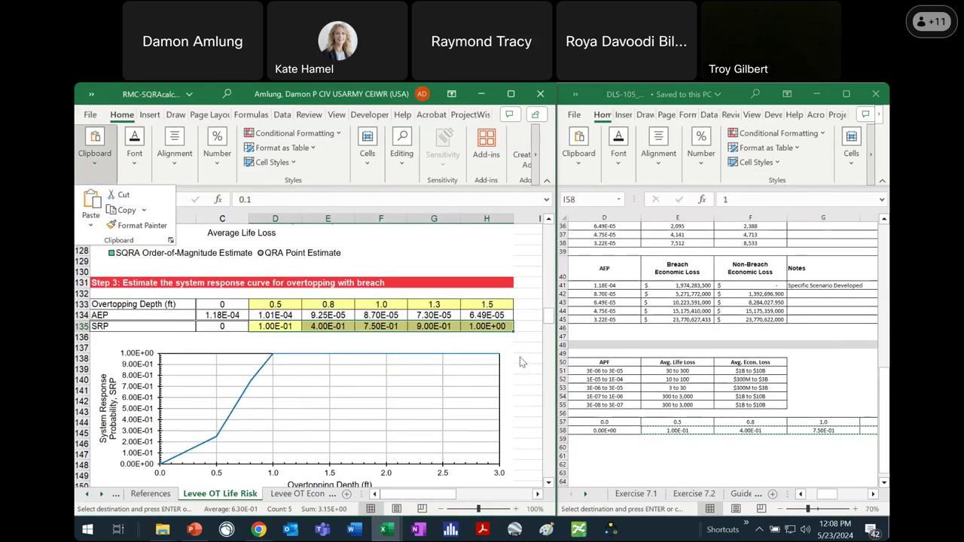
left_click(520, 357)
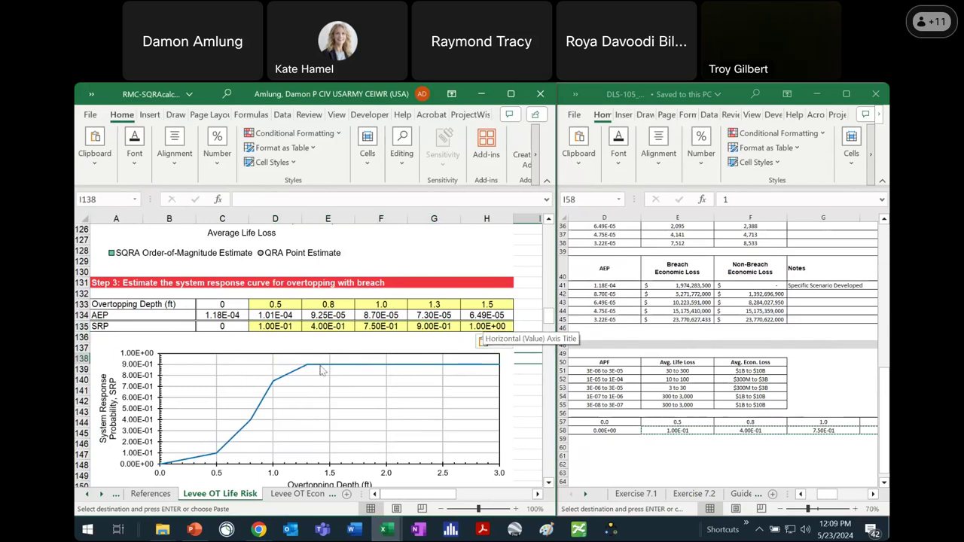
Step: Correct the system response curve's source data by filling the OT and SRP formulas from F343:F344 into G343:G344
mouse_move(313, 369)
left_click_drag(554, 322, 549, 455)
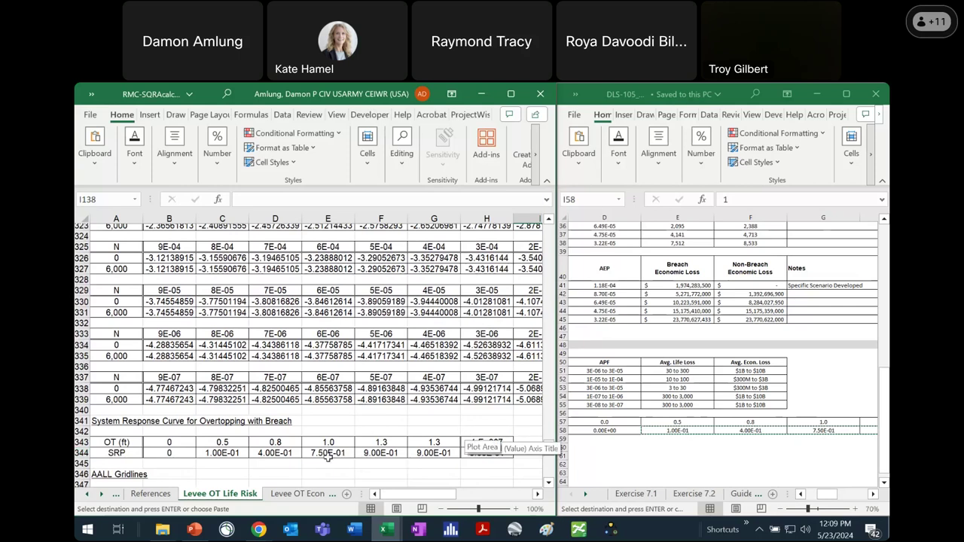
left_click(404, 467)
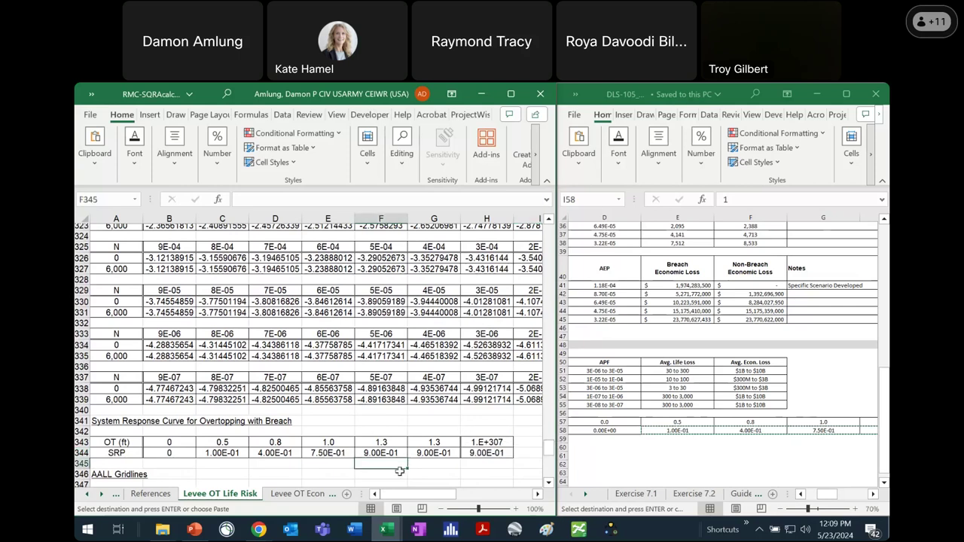
left_click(444, 453)
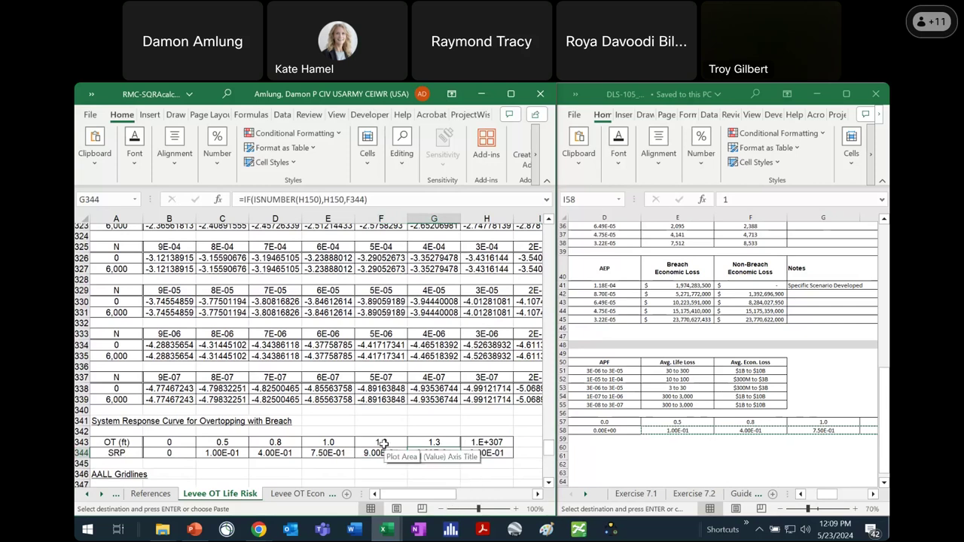
left_click_drag(381, 442, 381, 453)
key("ctrl+v")
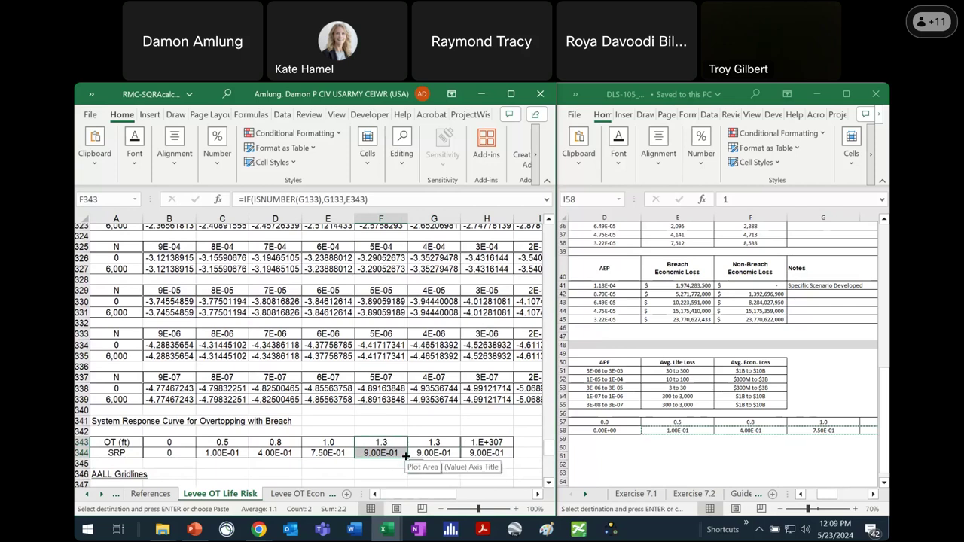
left_click_drag(405, 456, 457, 456)
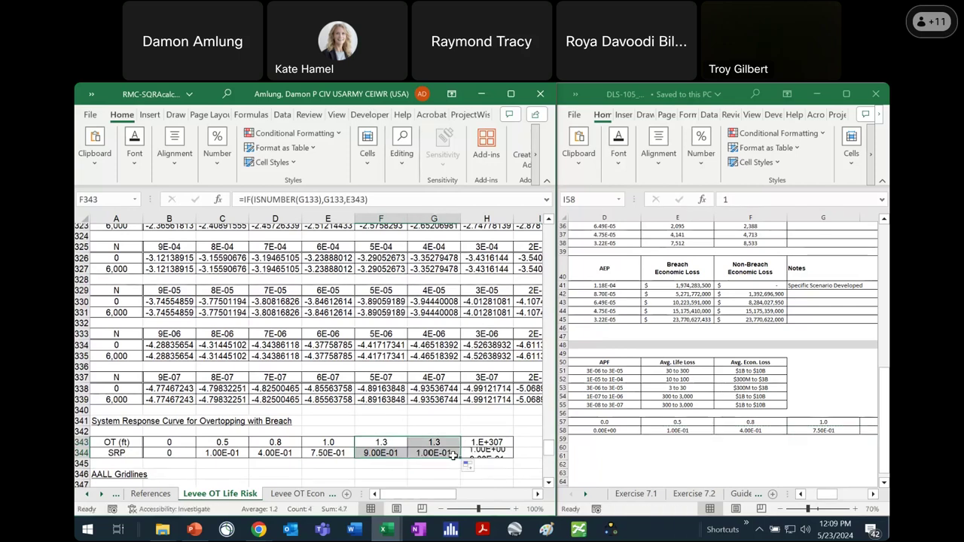
left_click(447, 473)
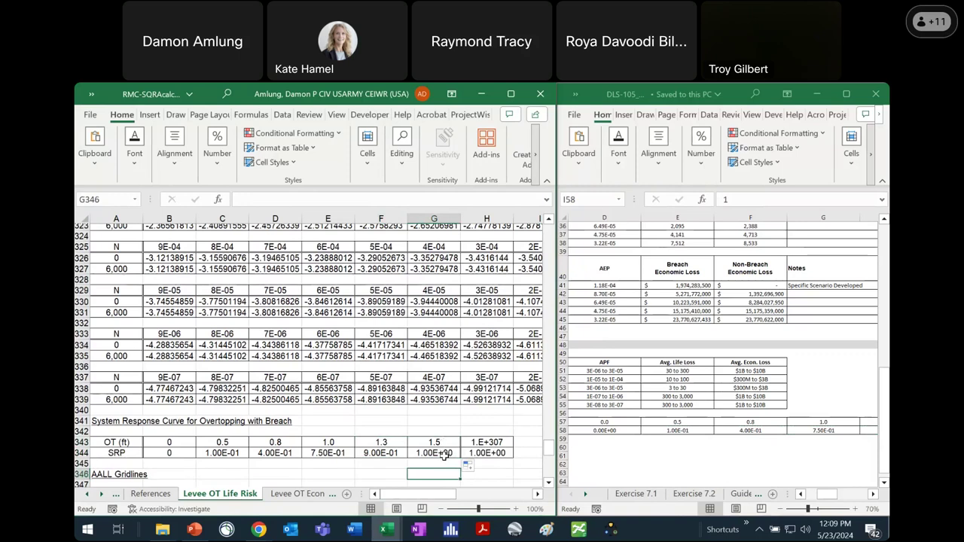
Step: Check the Step 3 system response curve and examine the Step 4 overtopping incremental risk table
left_click_drag(548, 449, 549, 325)
left_click(549, 219)
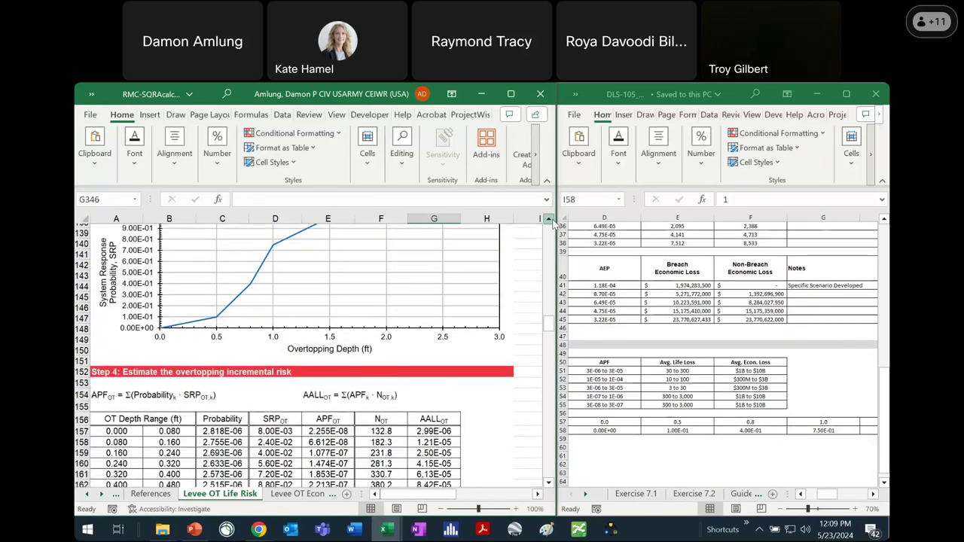
left_click(549, 219)
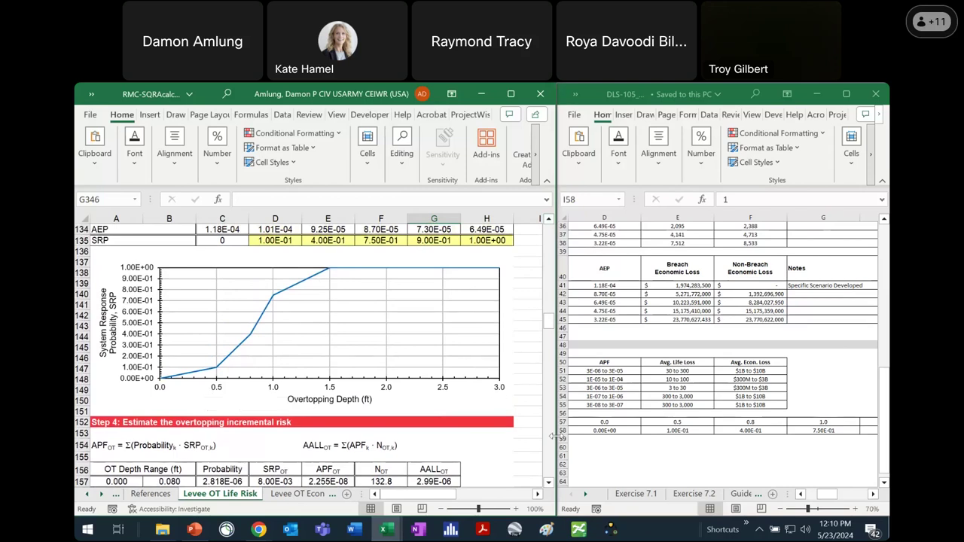
left_click(548, 482)
left_click(548, 483)
left_click(548, 483)
left_click(548, 483)
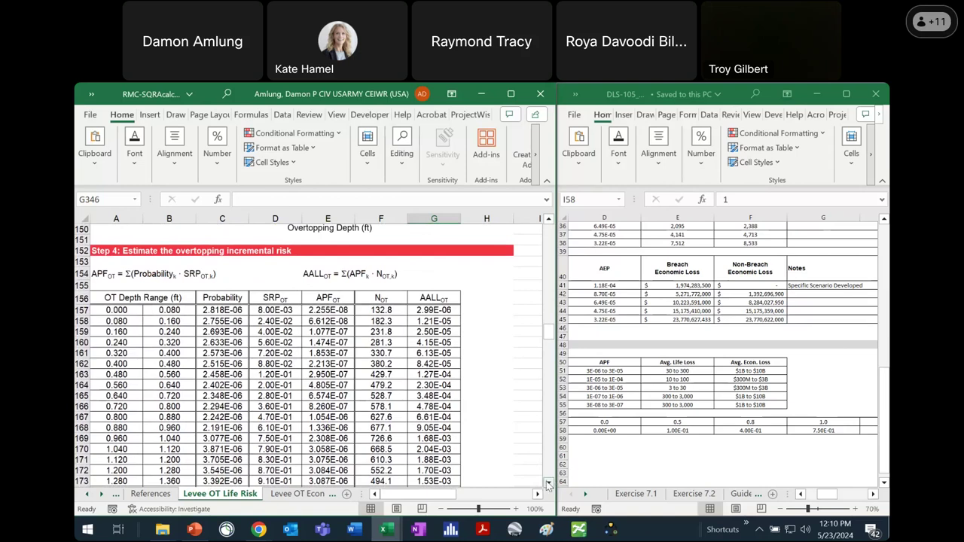
Step: Examine the rest of Step 4 down to the incremental risk plot of annual probability of failure against average life loss
left_click(548, 483)
left_click(548, 482)
left_click(548, 482)
left_click(548, 482)
left_click_drag(548, 482, 548, 485)
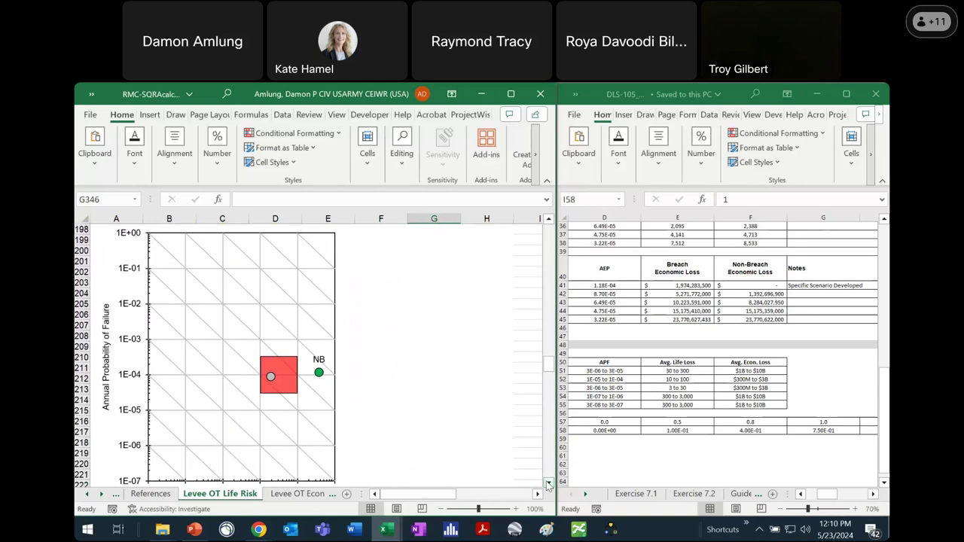
left_click_drag(549, 484, 548, 484)
left_click(549, 482)
left_click_drag(549, 483, 549, 483)
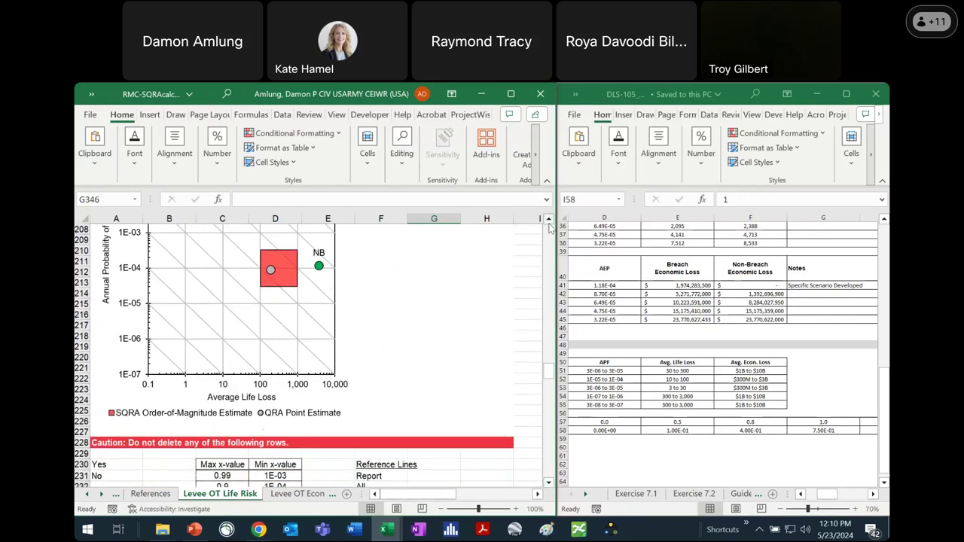
scroll(549, 228, "up", 1)
Step: Open the Levee OT Econ Risk worksheet and reduce its zoom to 90%
left_click(98, 494)
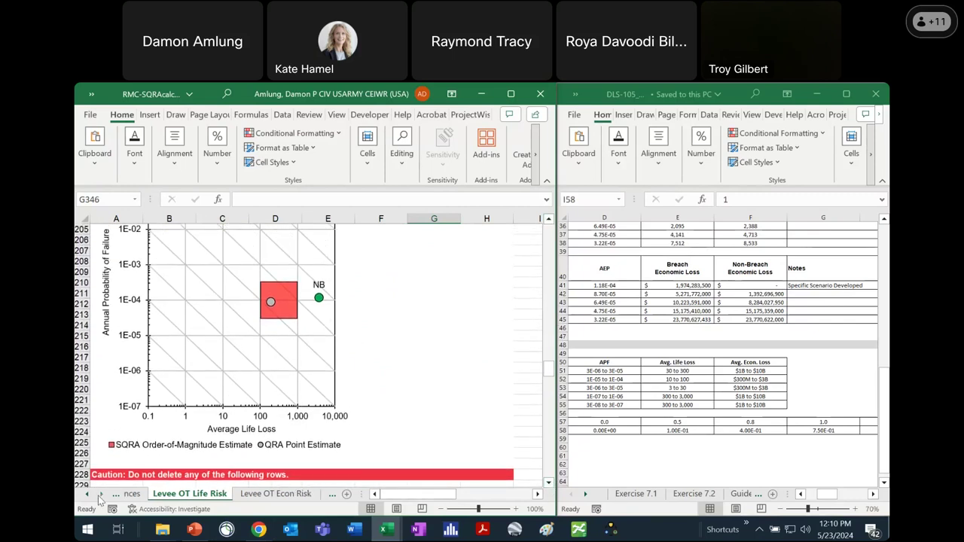
left_click(242, 494)
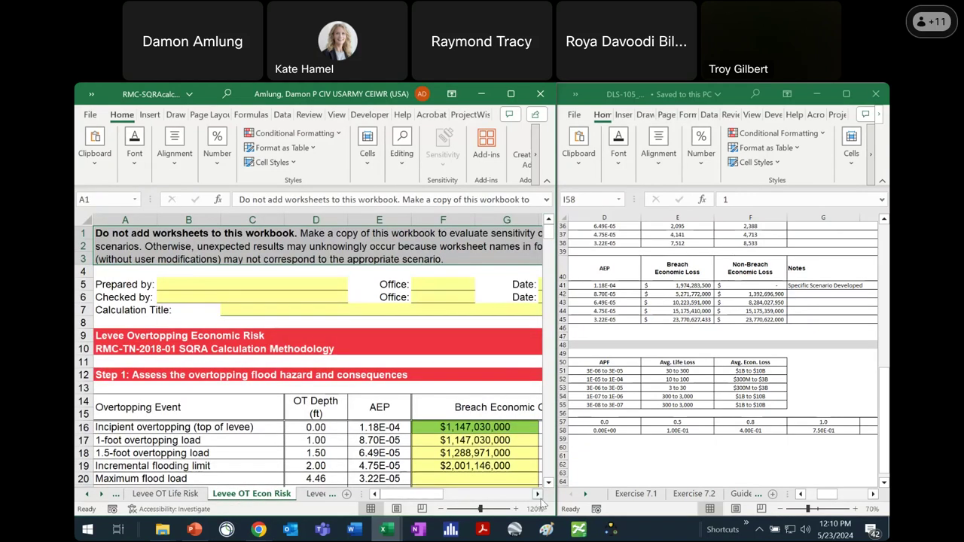
left_click(442, 509)
left_click(442, 509)
left_click(442, 508)
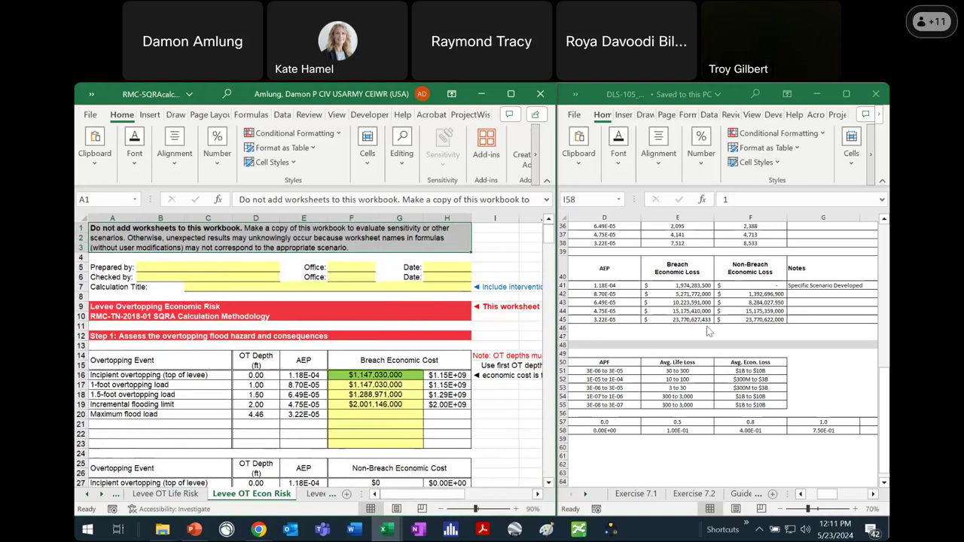
Step: Copy the homework breach and non-breach economic losses from E41:F45 to J19 of the economic risk sheet and widen the columns to fit
key("alt+Tab")
left_click_drag(697, 284, 750, 320)
key("ctrl+c")
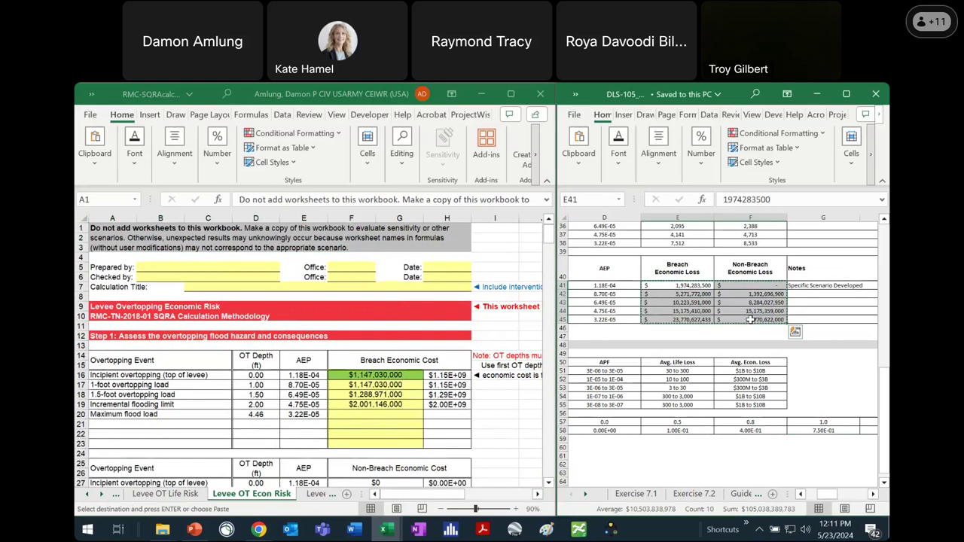
key("alt+Tab")
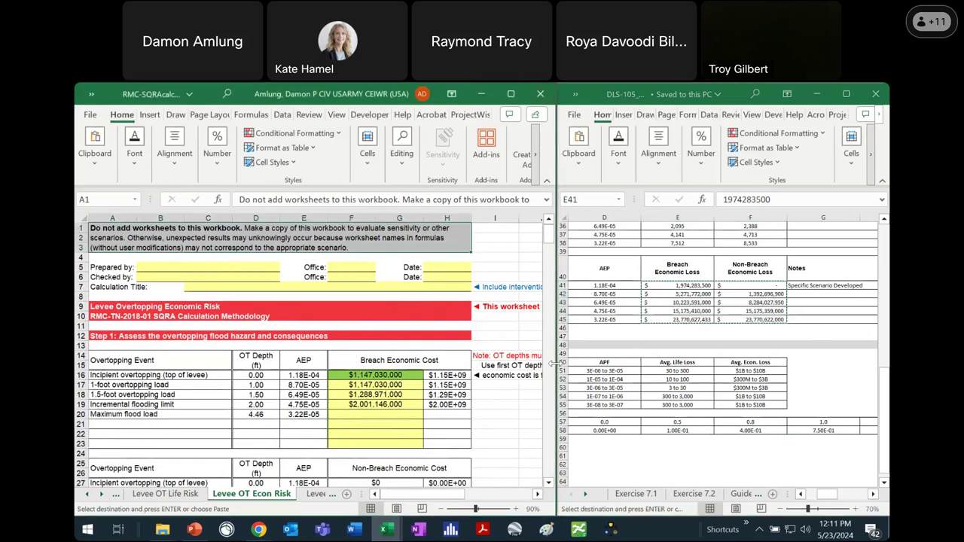
left_click(525, 403)
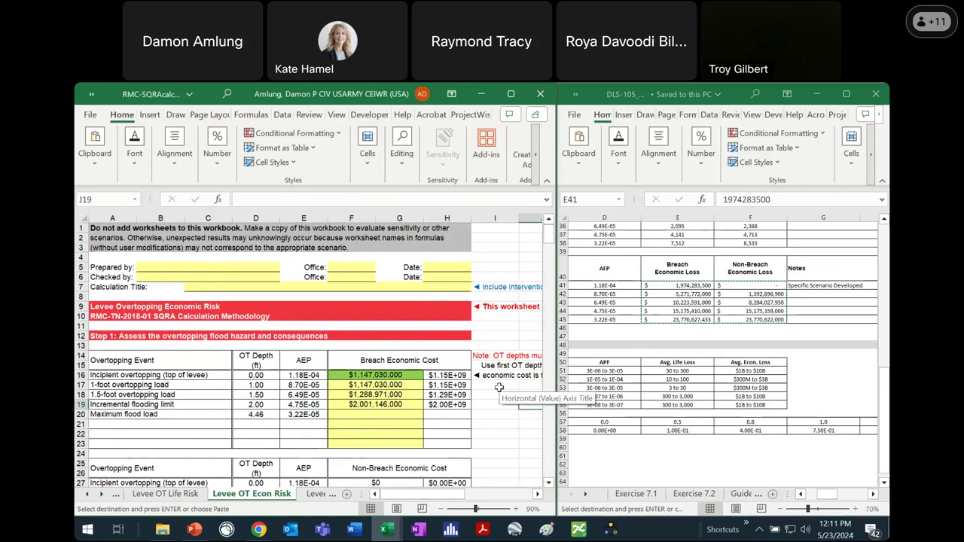
key("ctrl+v")
left_click_drag(316, 217, 424, 219)
left_click_drag(450, 498, 429, 498)
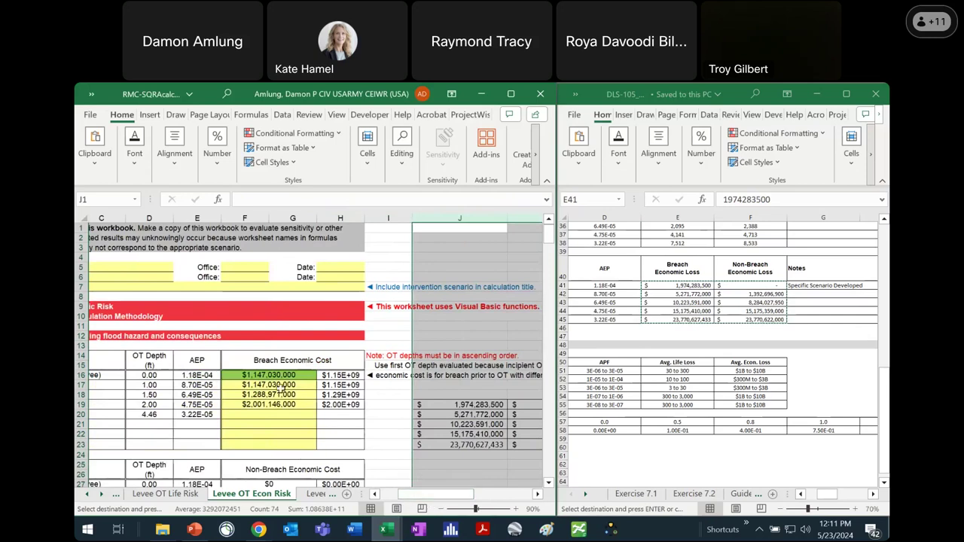
Step: Link the breach economic costs in F16 and F17 to J19 and J20, and fill the F17 formula down to F20
left_click(284, 375)
type("=")
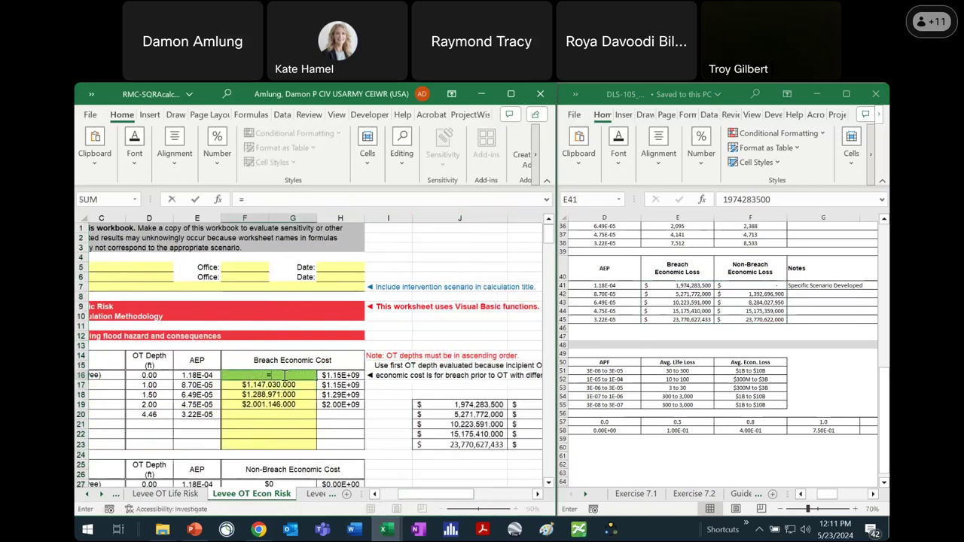
left_click(476, 405)
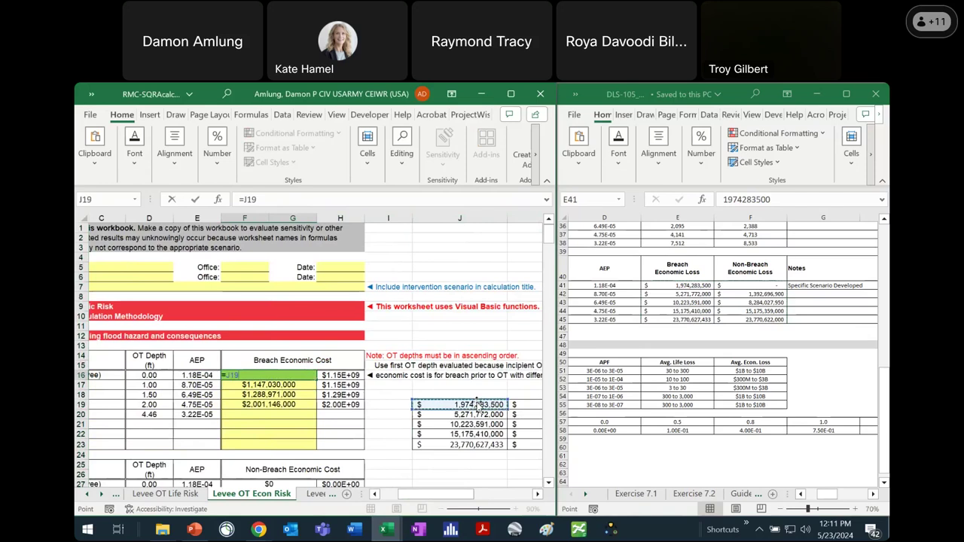
key("Return")
type("=")
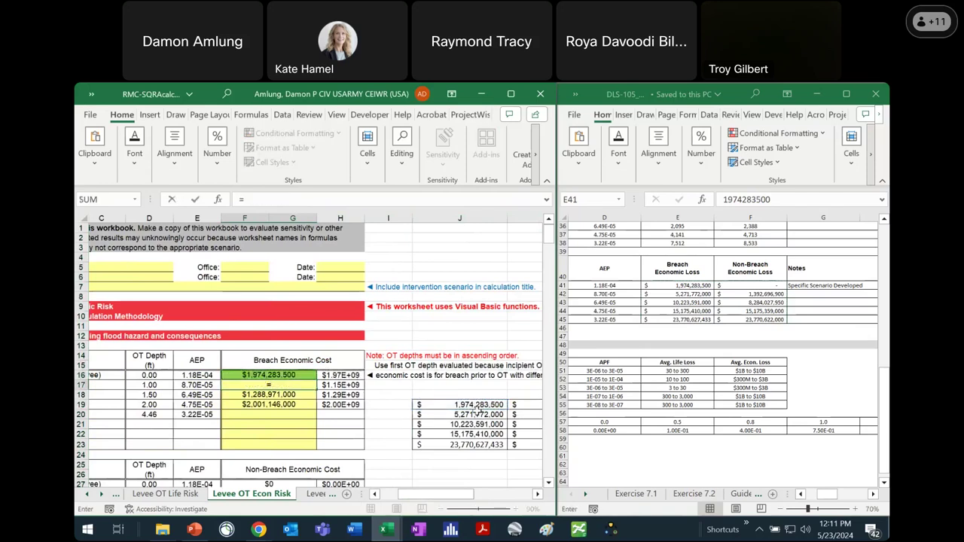
left_click(477, 414)
key("Return")
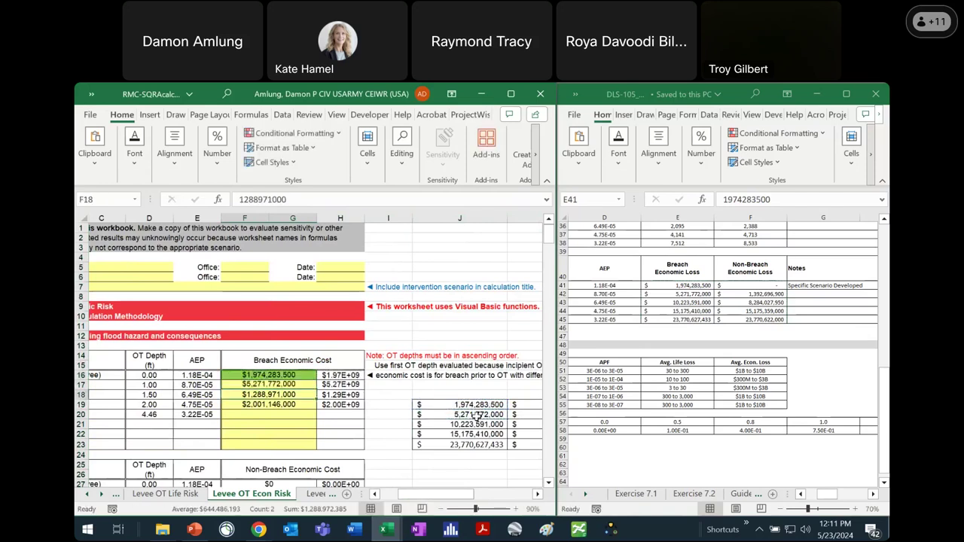
left_click(311, 385)
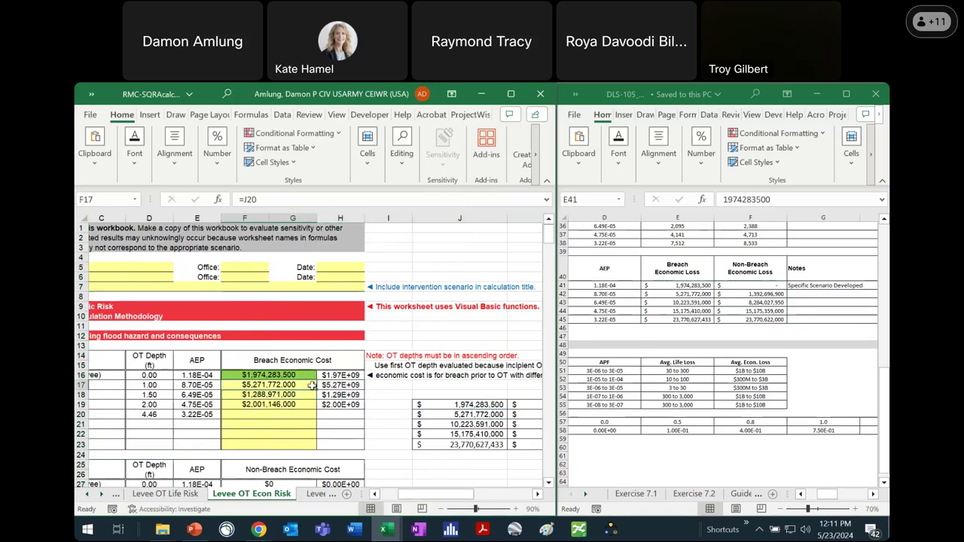
left_click_drag(316, 389, 316, 418)
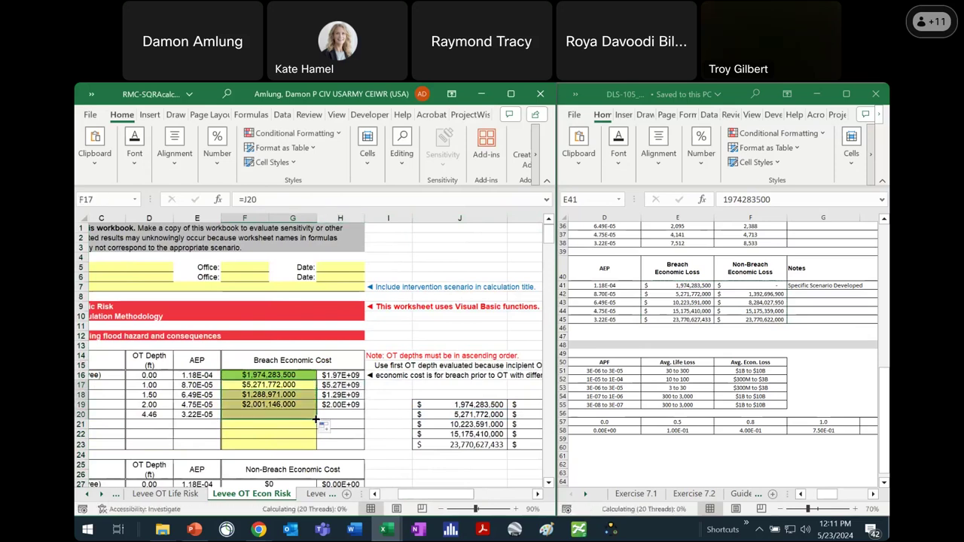
Step: Try to link the non-breach economic cost in F28 to the pasted non-breach losses
left_click(374, 455)
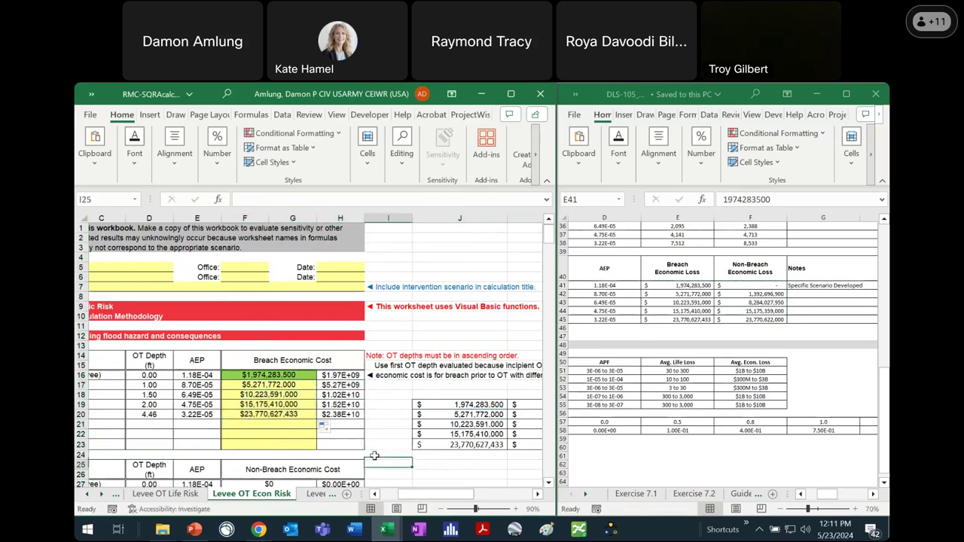
key("Down")
key("Down")
key("Down")
key("Down")
key("Down")
key("Down")
key("Down")
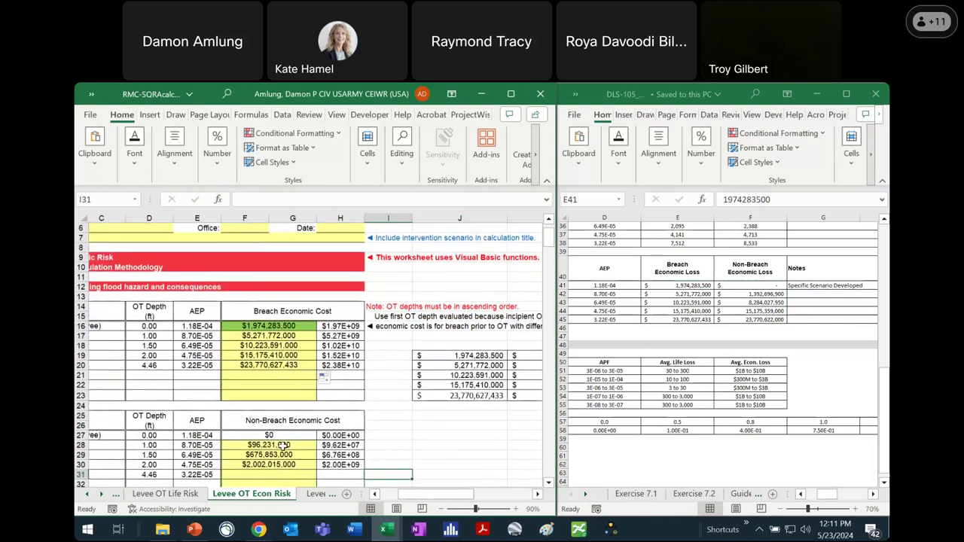
left_click(282, 444)
type("=")
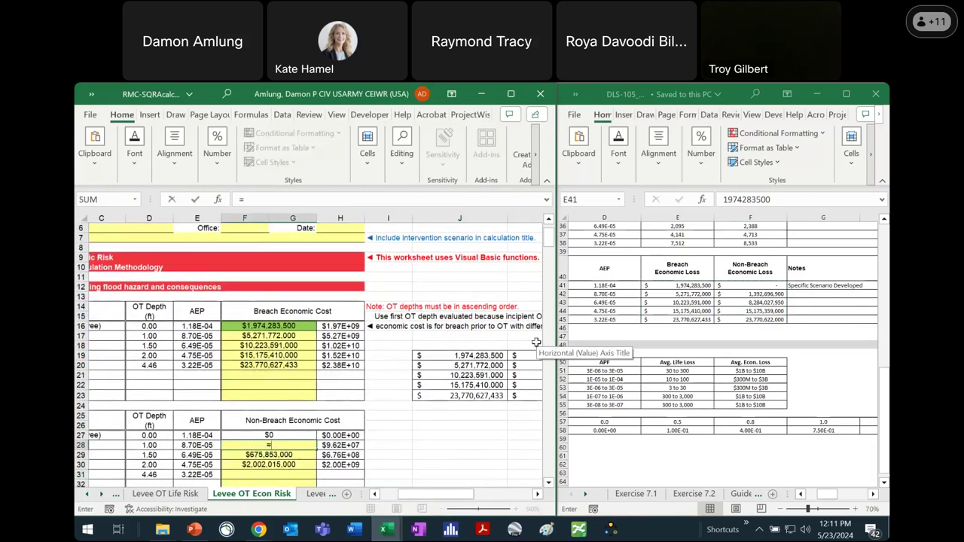
key("Return")
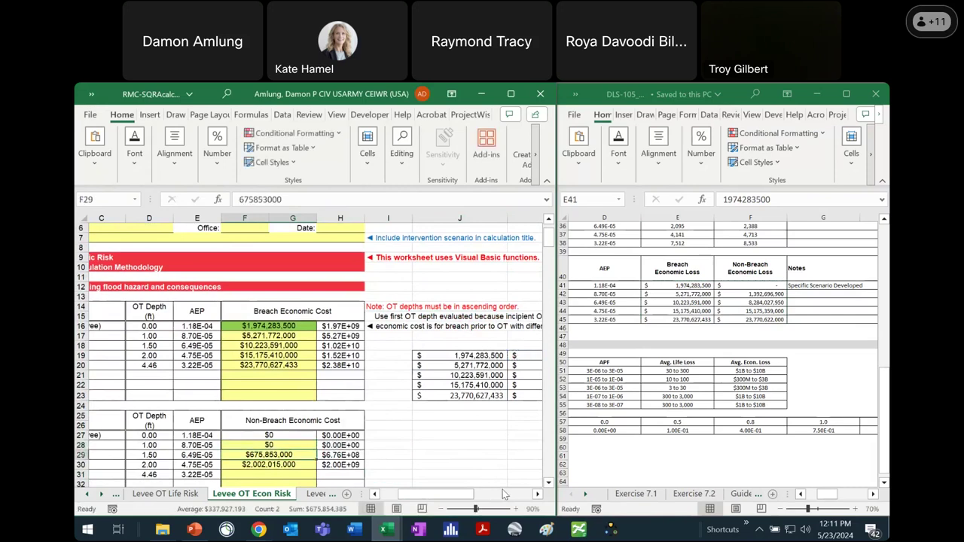
Step: Link the non-breach economic cost in F28 to K20 and fill the formula down to F31
left_click(291, 446)
type("=")
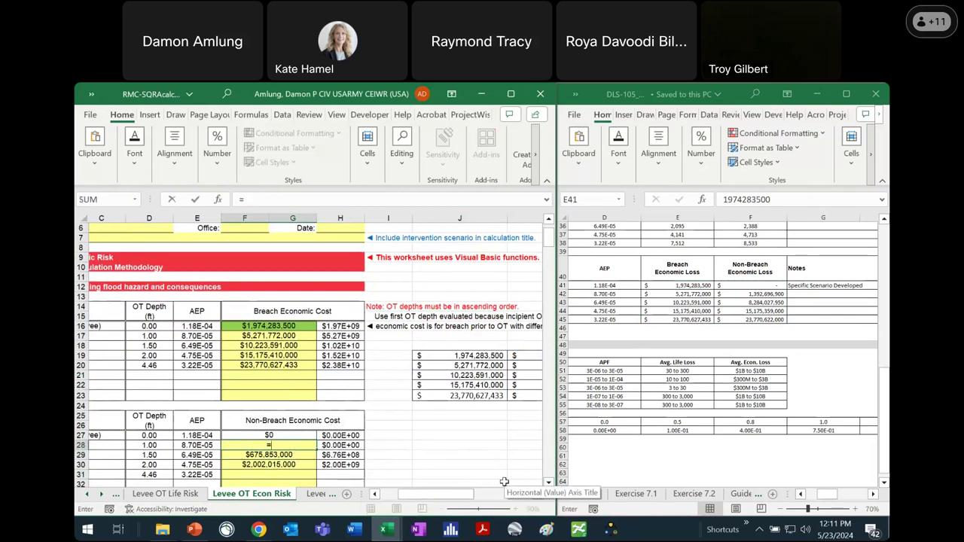
left_click(537, 493)
left_click(519, 365)
key("Return")
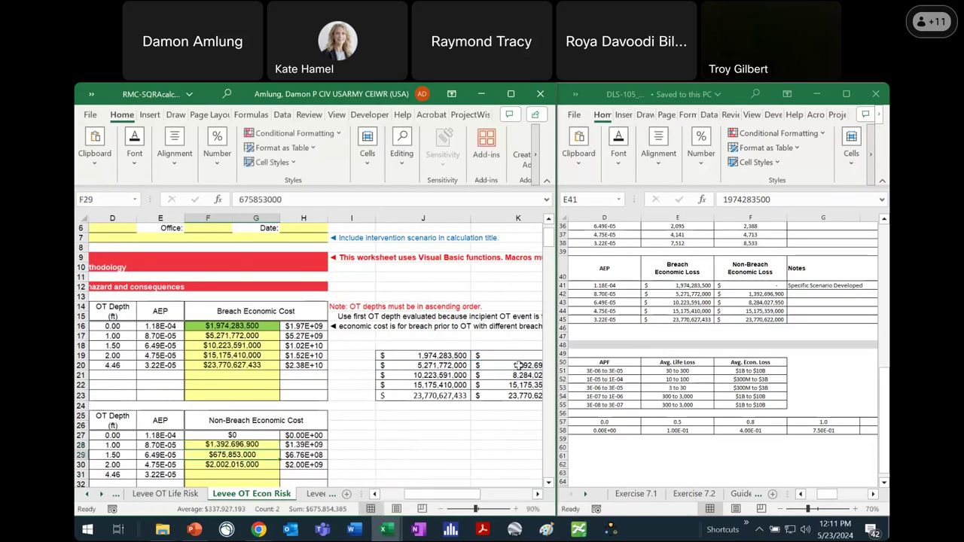
left_click(247, 435)
left_click(249, 445)
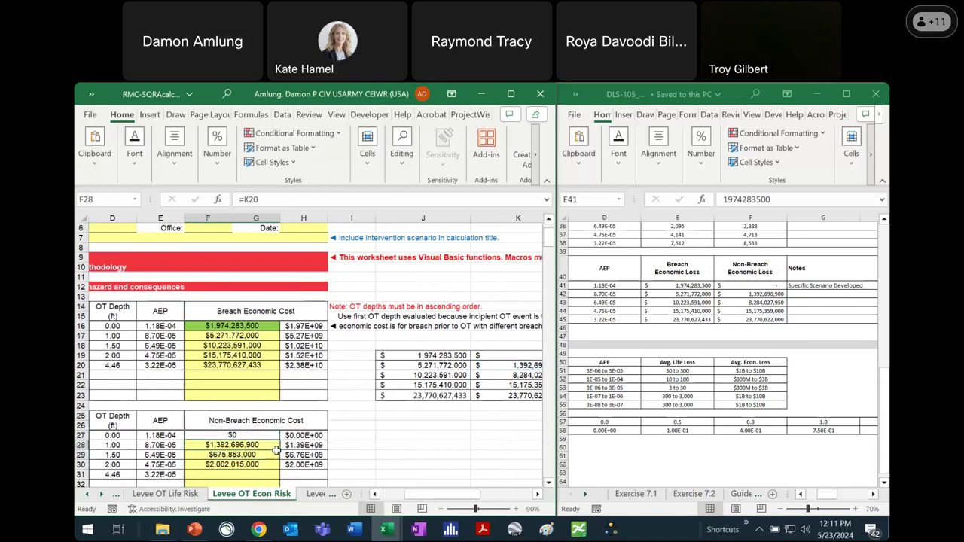
left_click_drag(279, 449, 281, 477)
Step: Examine the incremental economic costs, the actual incremental flooding limit and the average economic cost chart in Step 1
left_click_drag(435, 494, 410, 497)
left_click(548, 483)
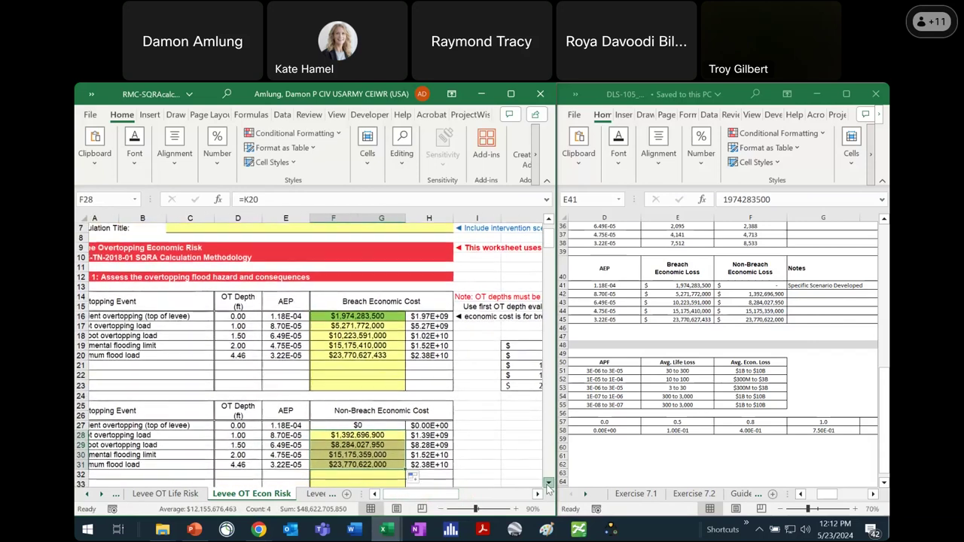
scroll(548, 486, "down", 1)
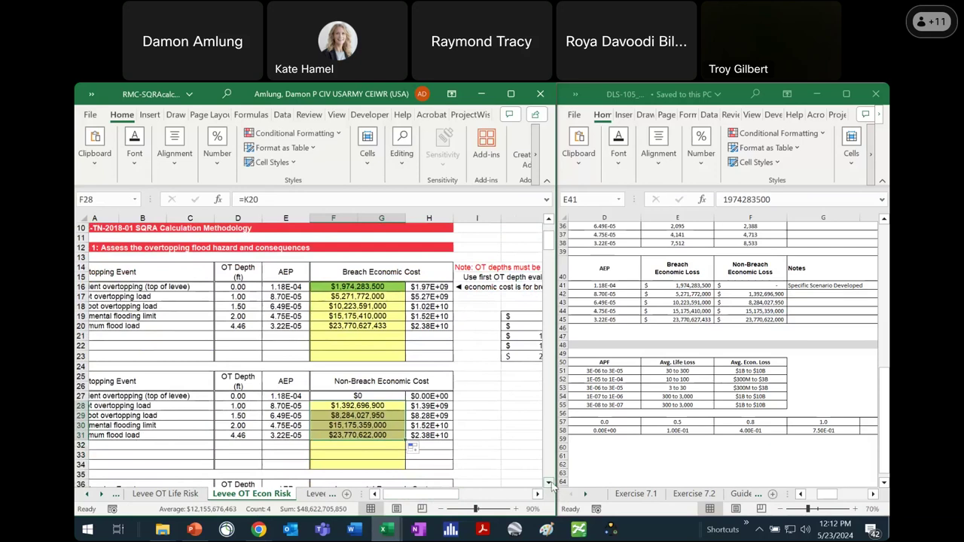
left_click(550, 483)
left_click(549, 483)
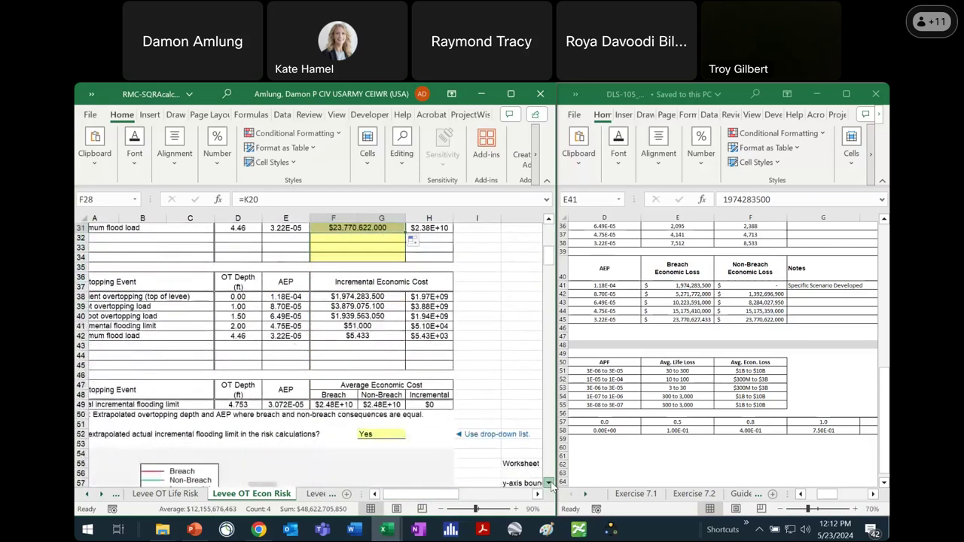
scroll(551, 486, "down", 4)
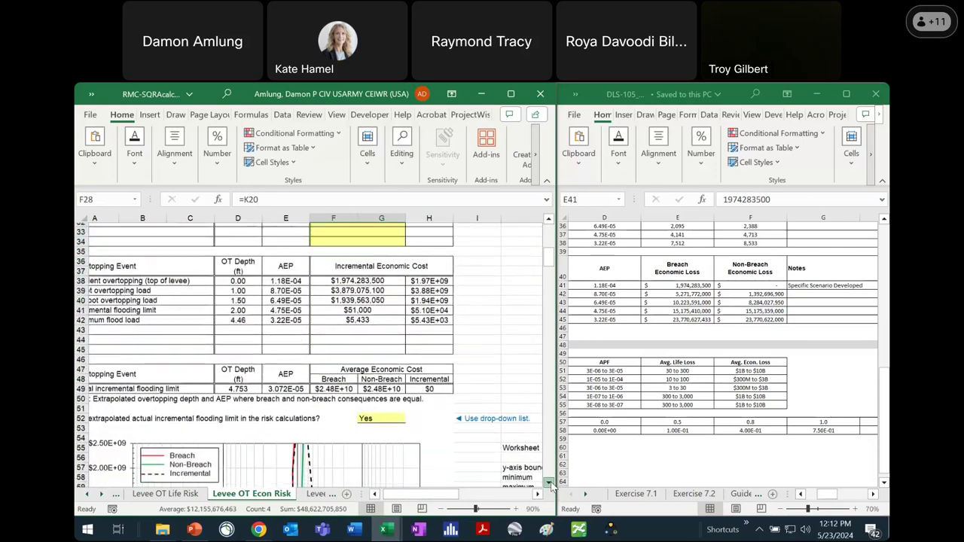
left_click(550, 486)
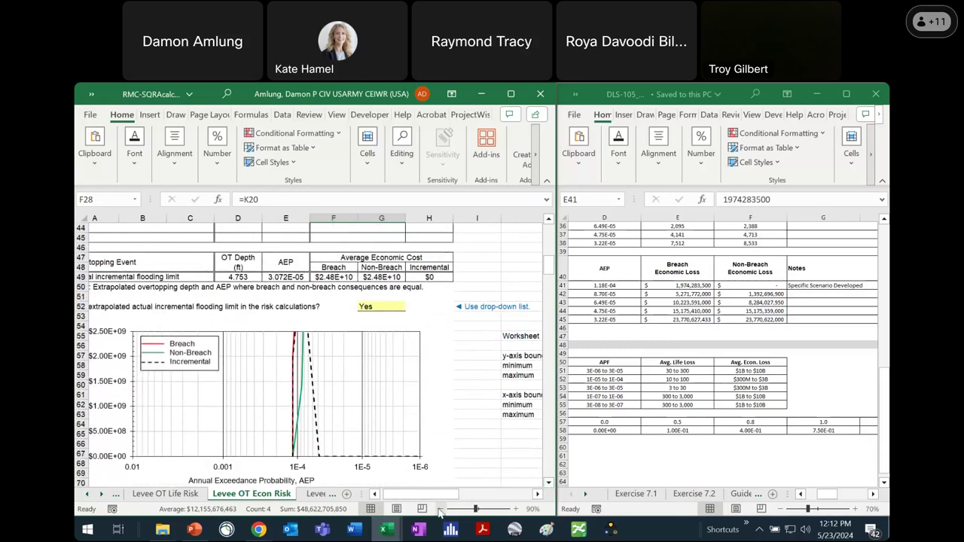
left_click_drag(440, 498, 430, 495)
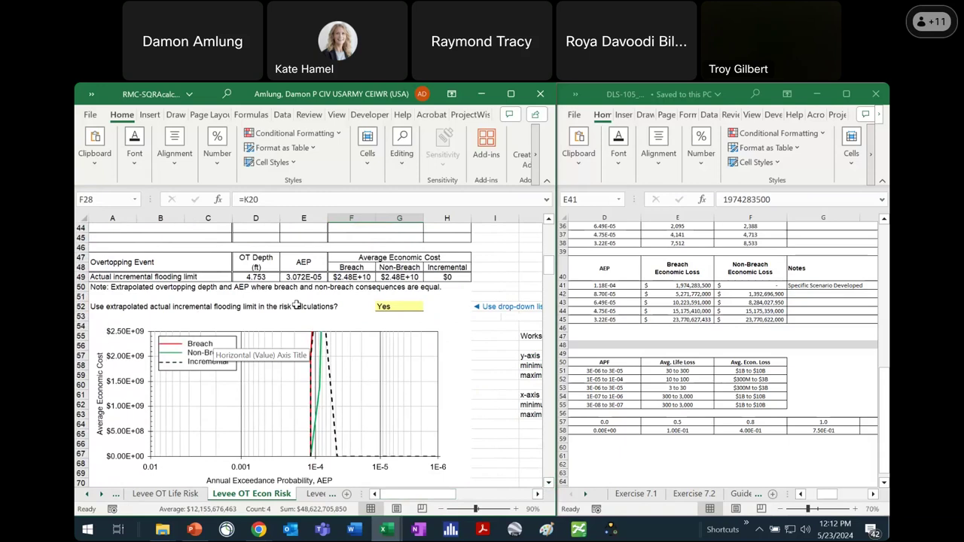
left_click(538, 495)
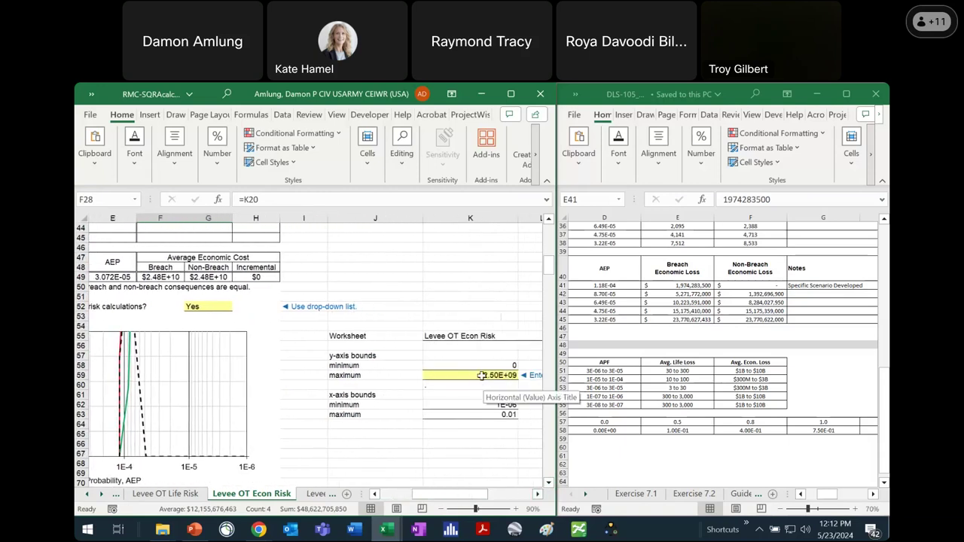
left_click(488, 374)
left_click(292, 200)
type("000000000")
key("Return")
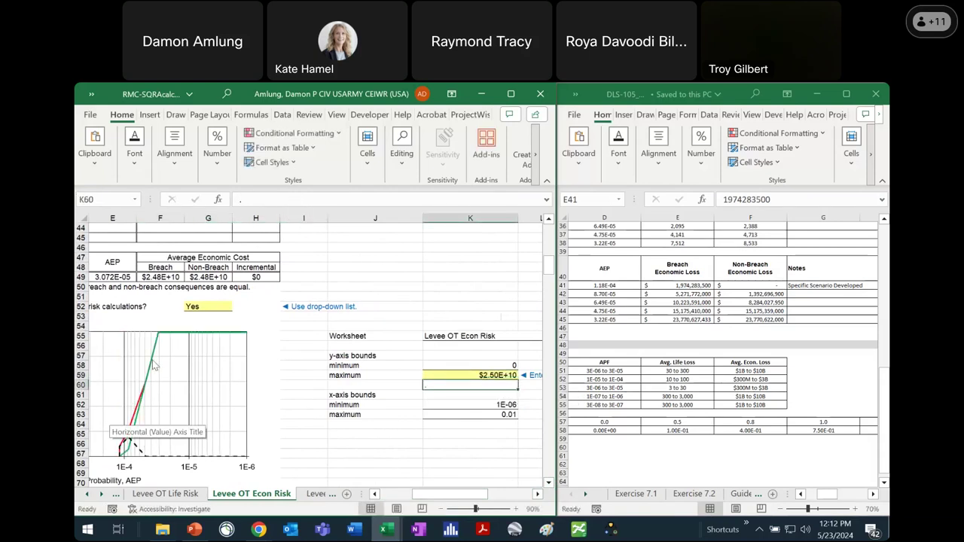
Step: Examine the breach, non-breach and incremental curves on the rescaled chart of average economic cost against AEP
left_click_drag(452, 494, 429, 494)
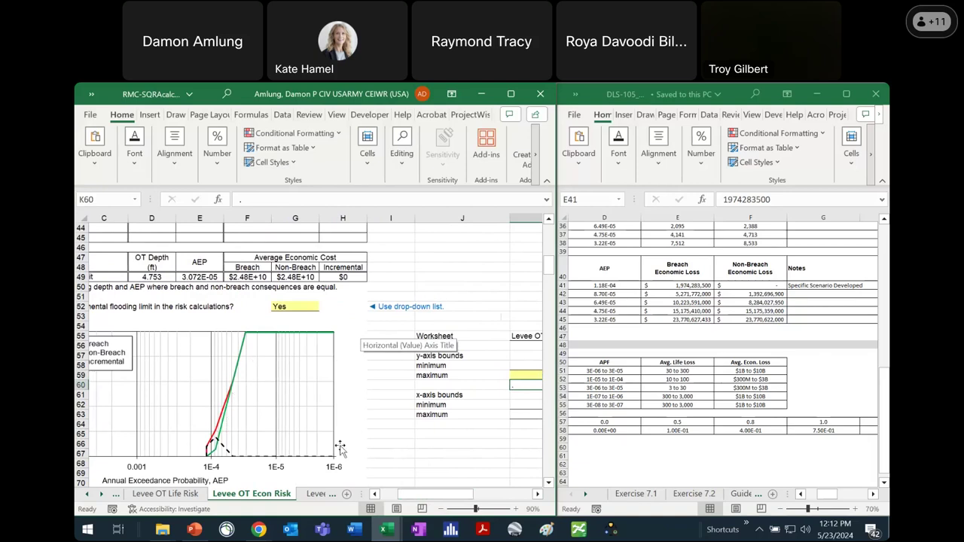
left_click_drag(414, 498, 391, 494)
scroll(550, 486, "down", 3)
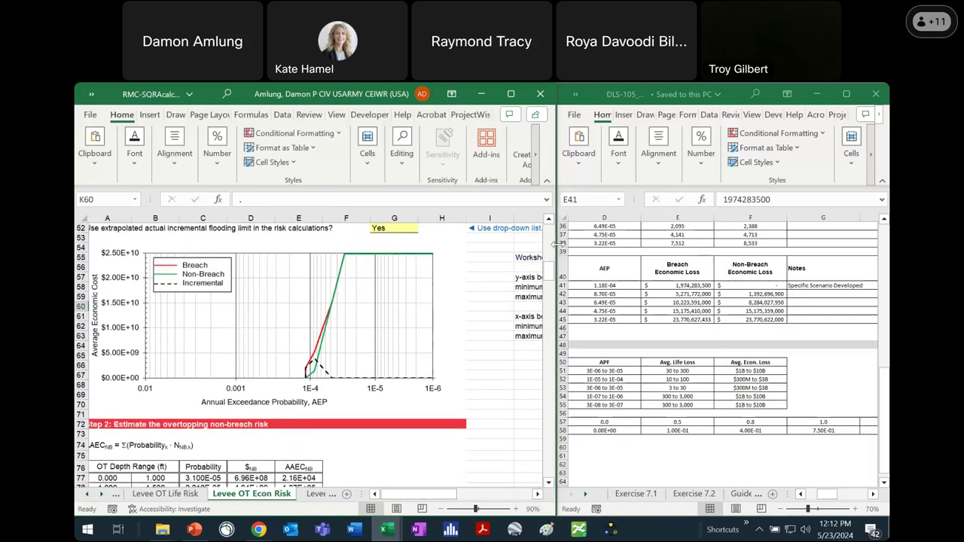
double_click(549, 219)
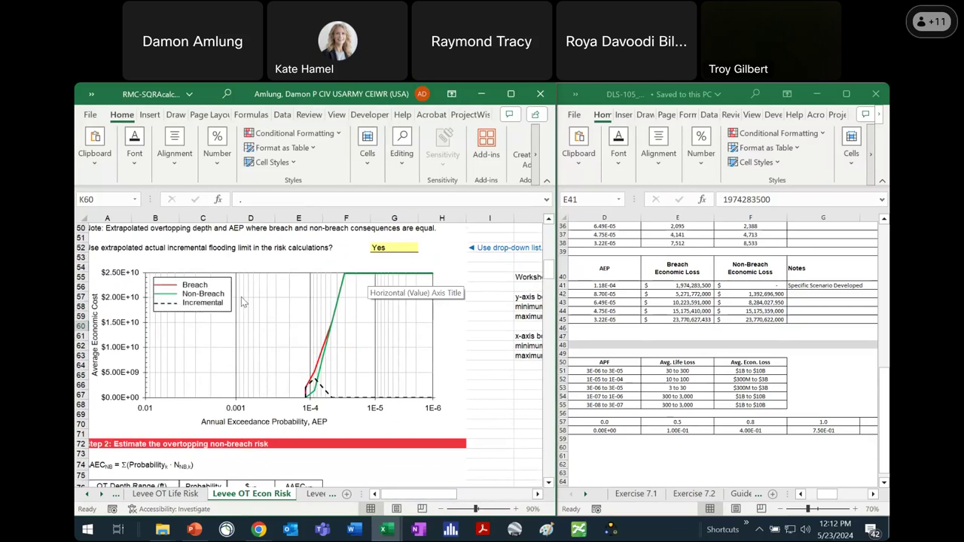
double_click(548, 482)
left_click(548, 482)
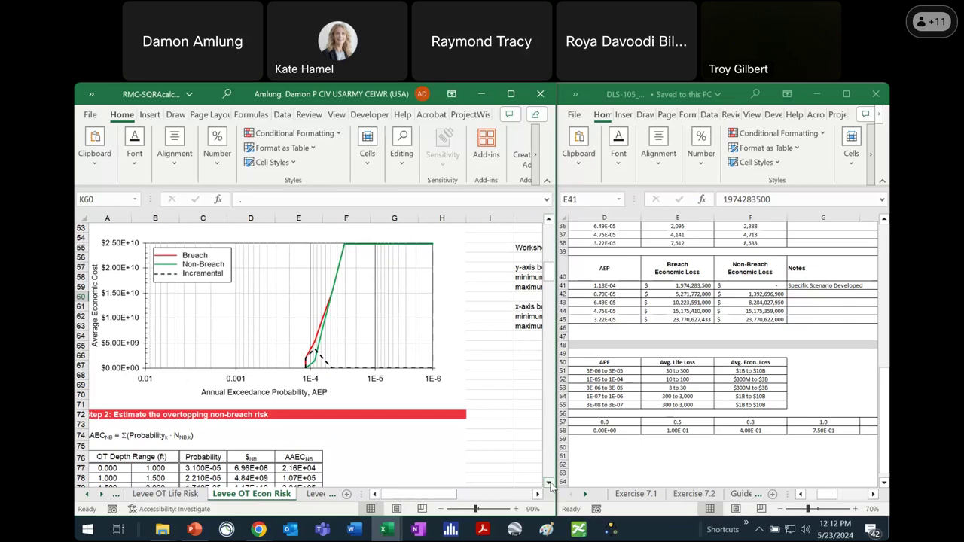
Step: Examine the Step 2 non-breach risk table, QRA and SQRA estimates and economic risk plot, down to the Step 3 system response curve
scroll(548, 482, "down", 3)
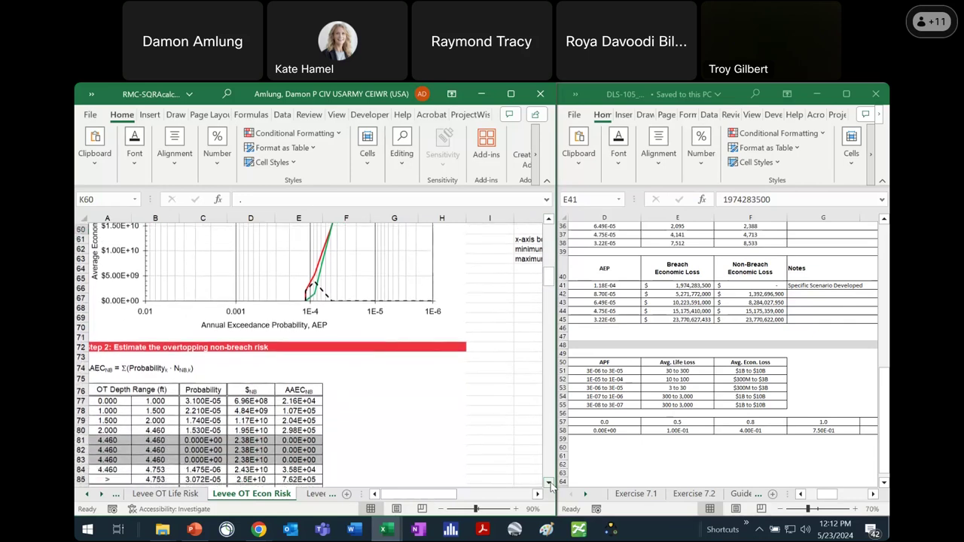
left_click_drag(425, 494, 418, 494)
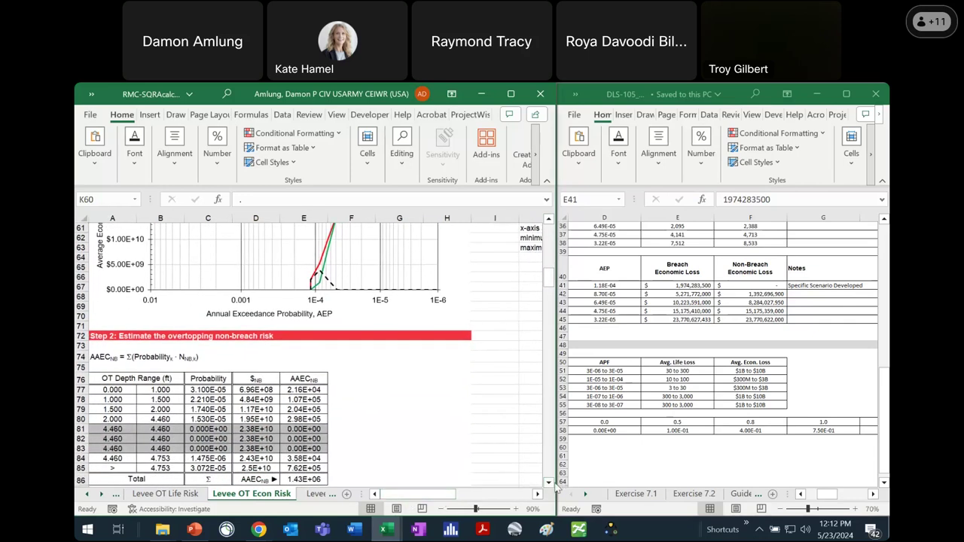
scroll(548, 484, "down", 3)
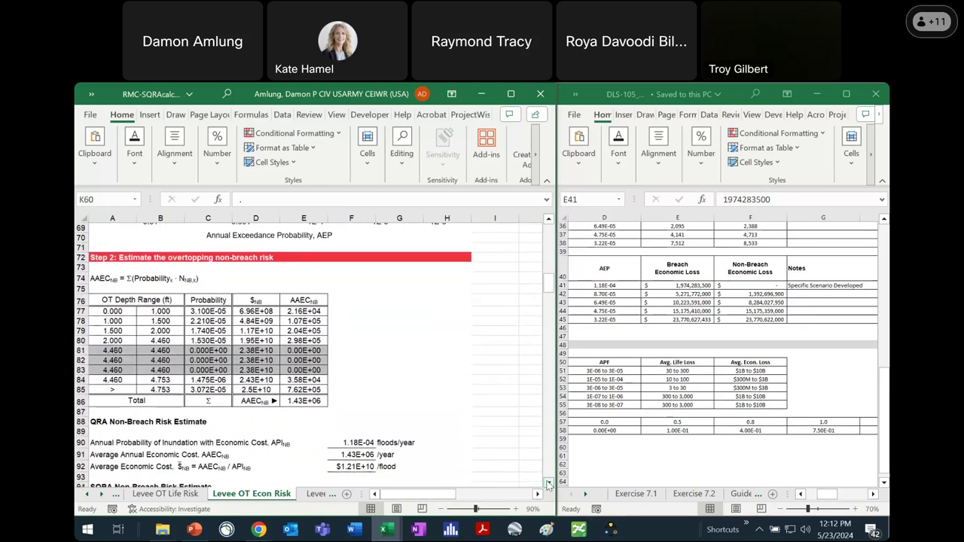
scroll(548, 484, "down", 1)
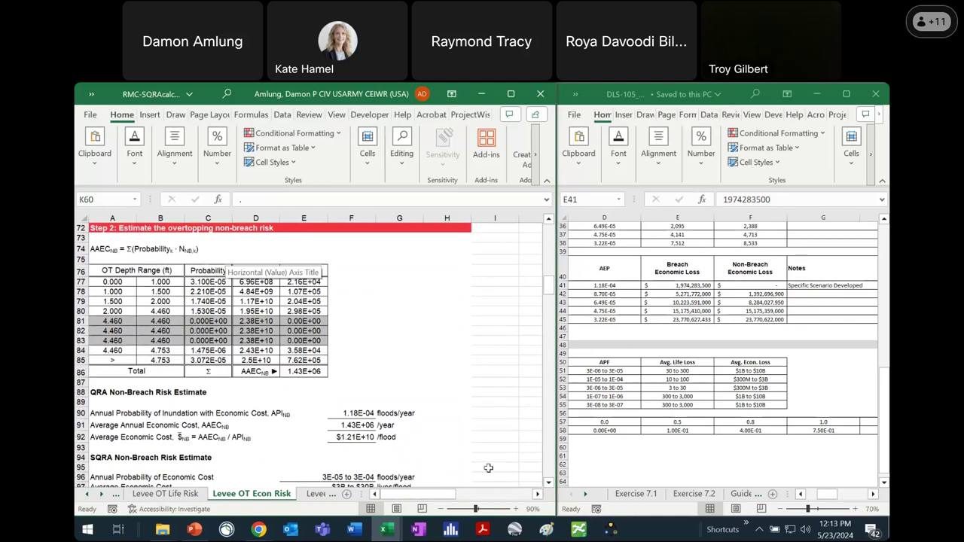
scroll(552, 486, "down", 5)
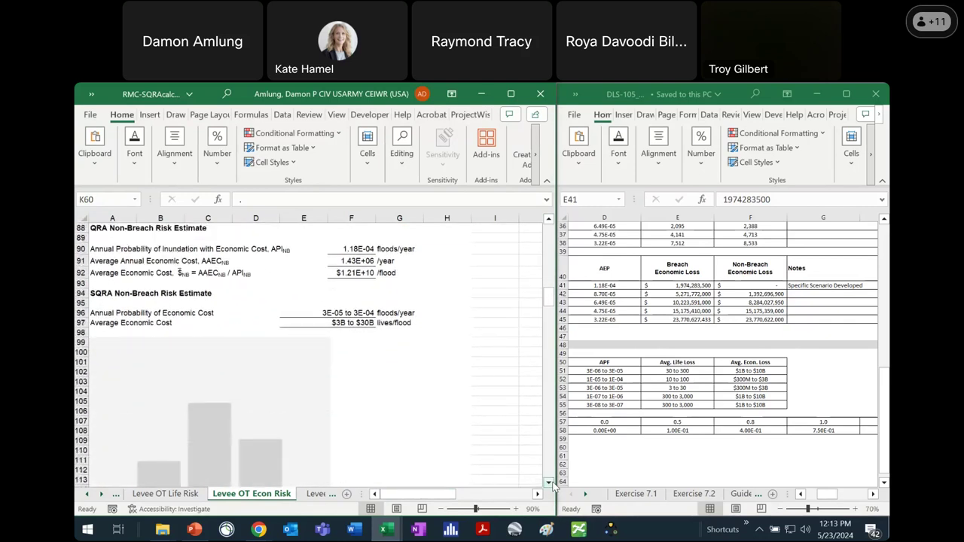
scroll(552, 486, "down", 3)
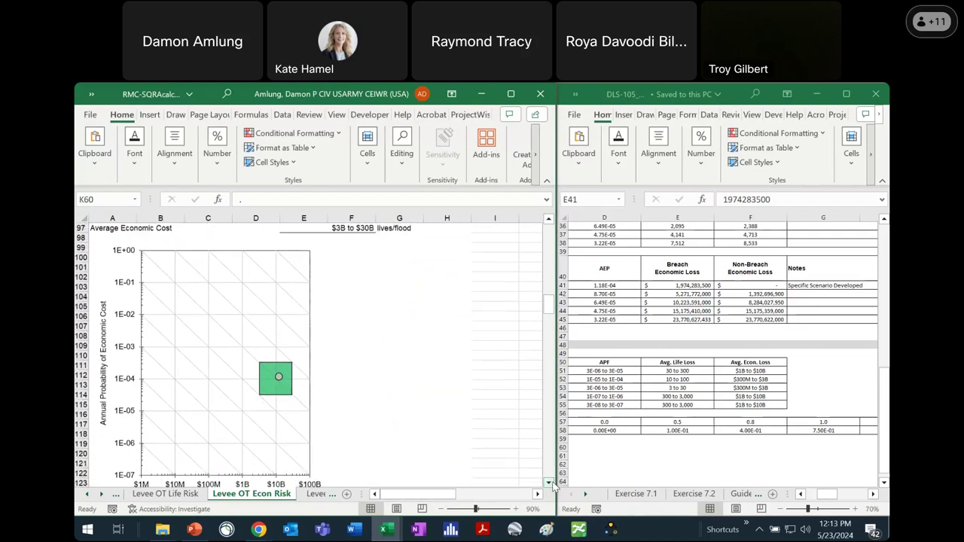
scroll(551, 485, "down", 1)
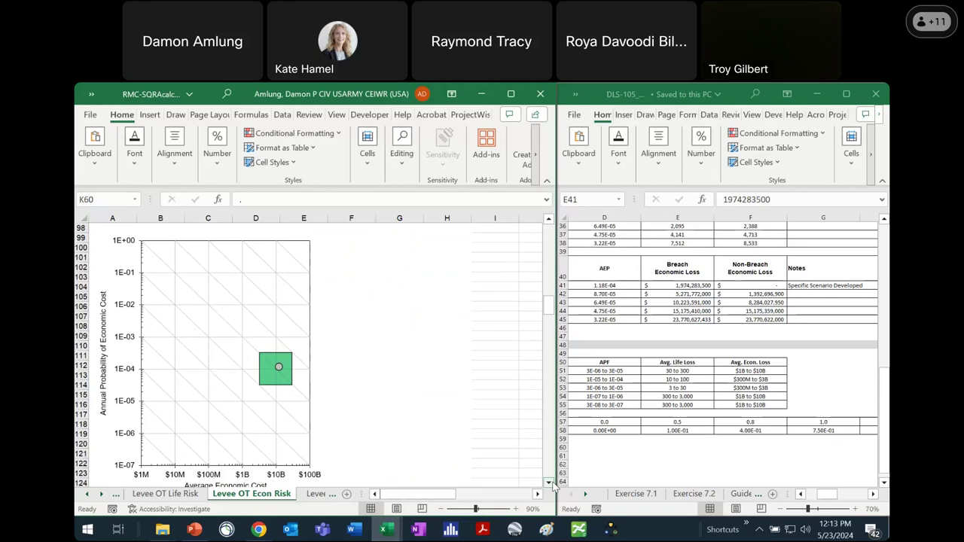
scroll(552, 486, "down", 3)
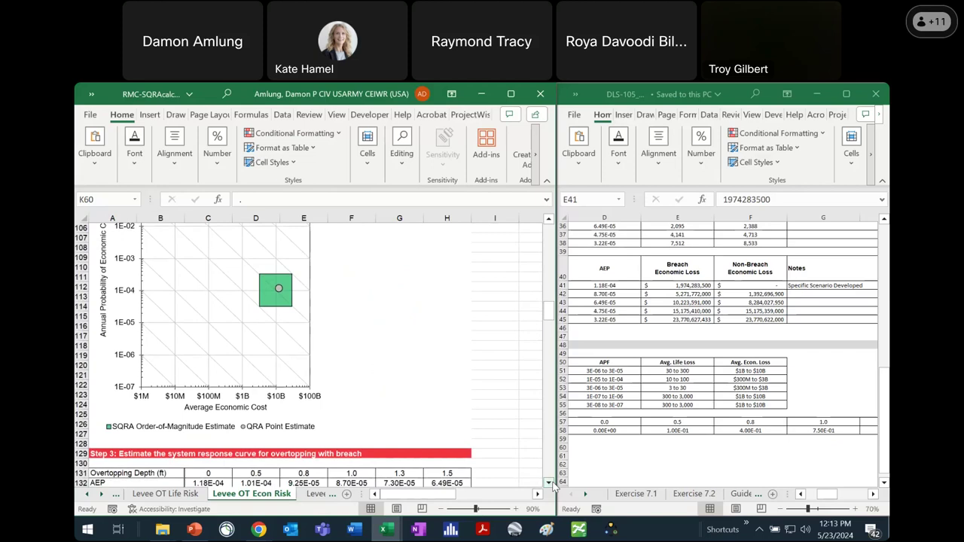
scroll(552, 485, "down", 3)
scroll(553, 487, "down", 1)
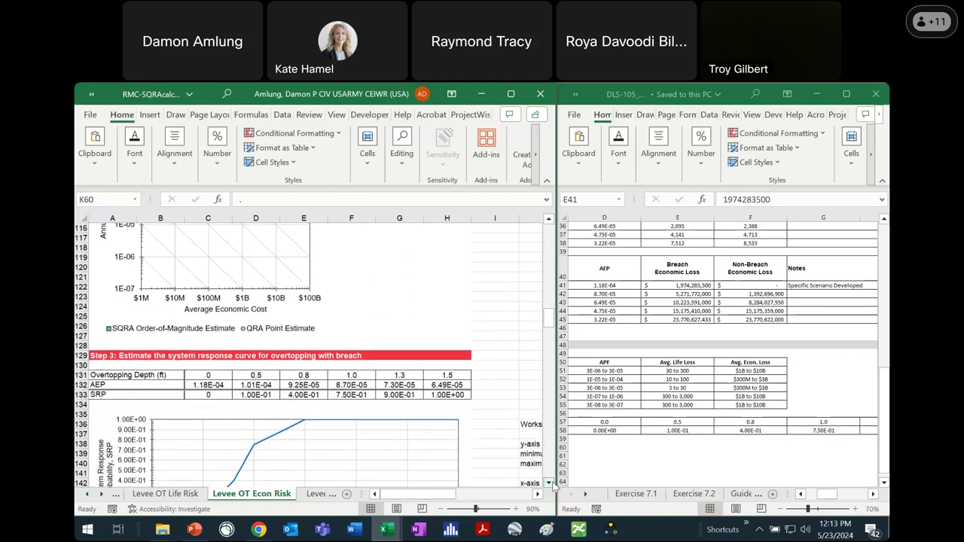
Step: Revisit the y-axis maximum in K59 and the Step 1 average economic cost chart, and dismiss the Software Center notification
left_click(548, 219)
scroll(548, 226, "up", 8)
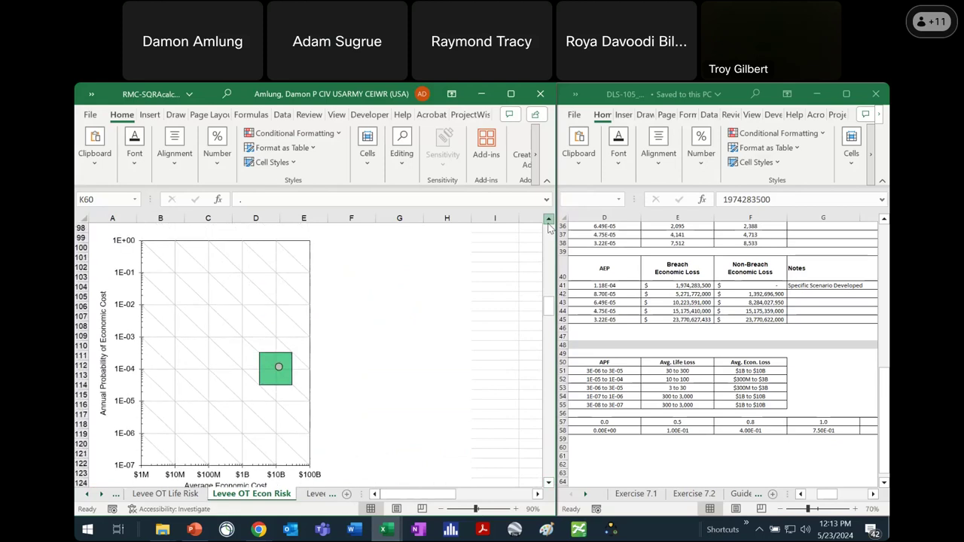
scroll(550, 228, "up", 12)
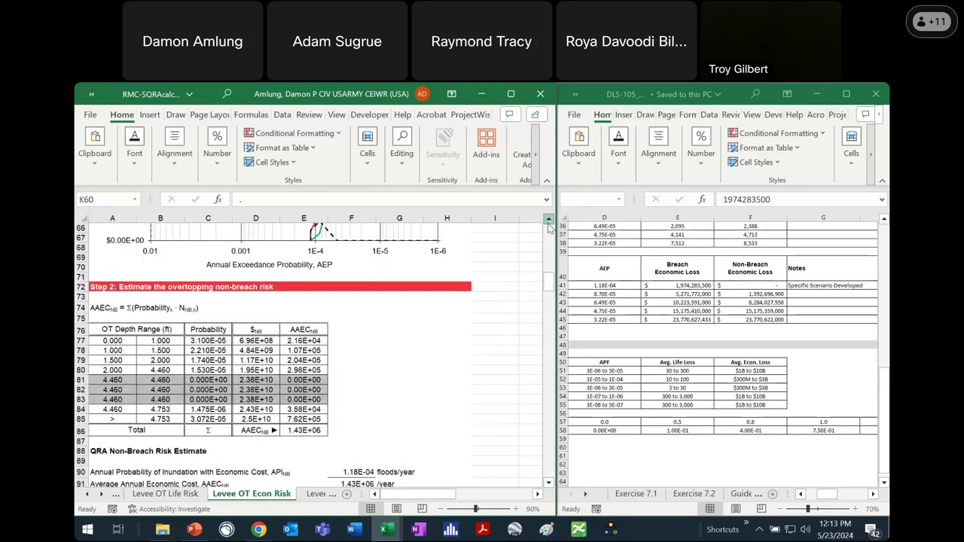
left_click(537, 494)
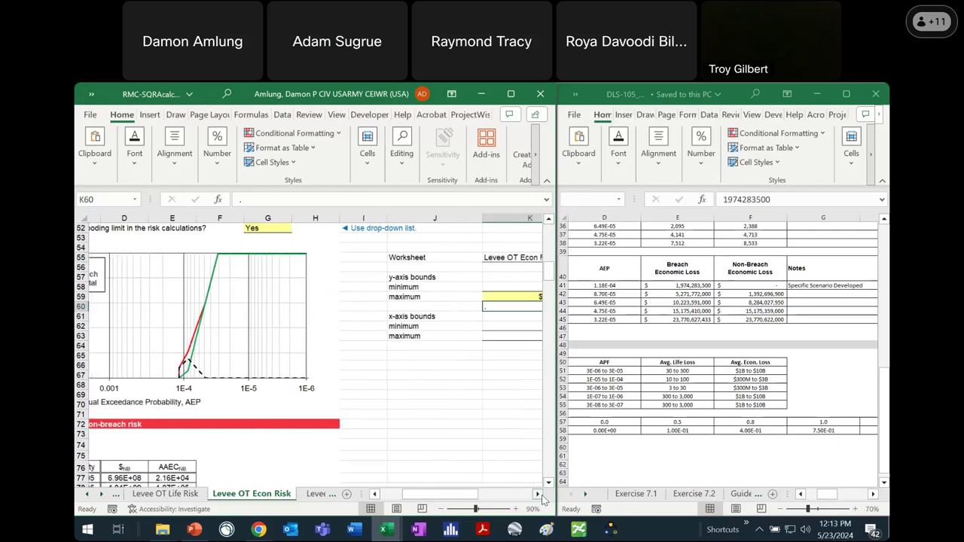
left_click(493, 297)
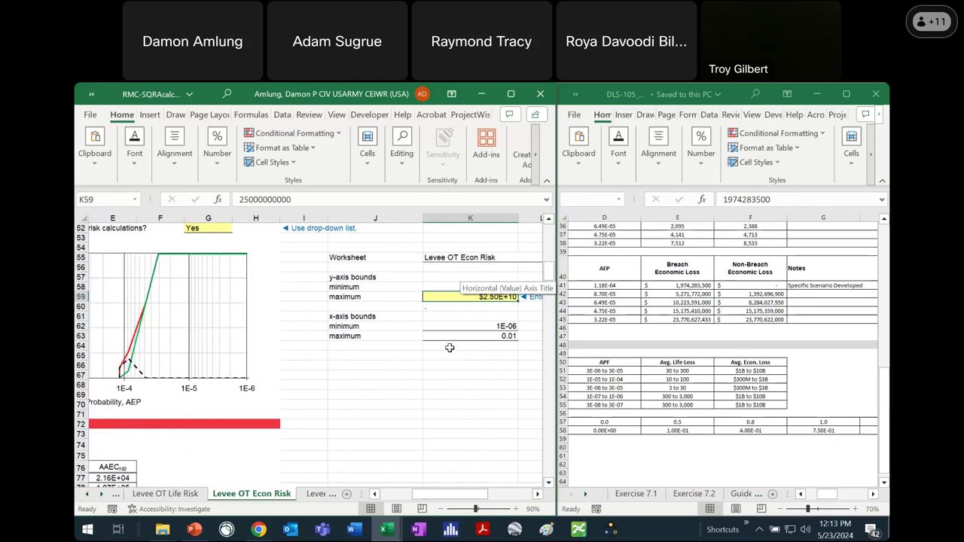
left_click_drag(414, 498, 390, 500)
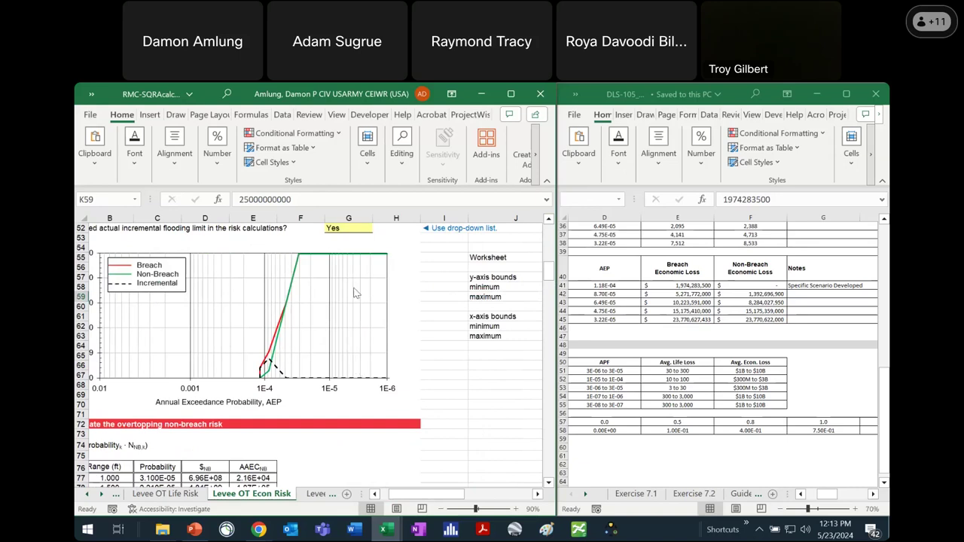
left_click_drag(434, 490, 426, 490)
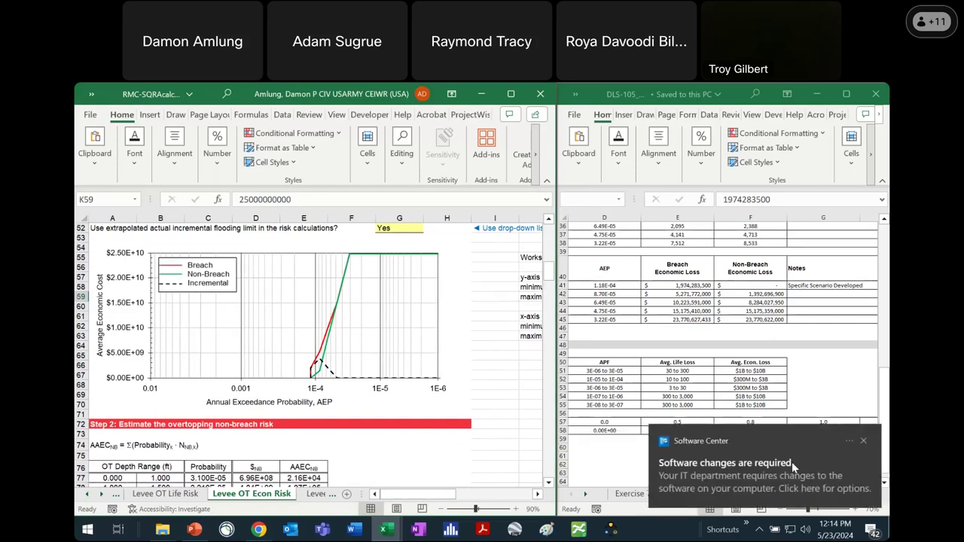
left_click(862, 444)
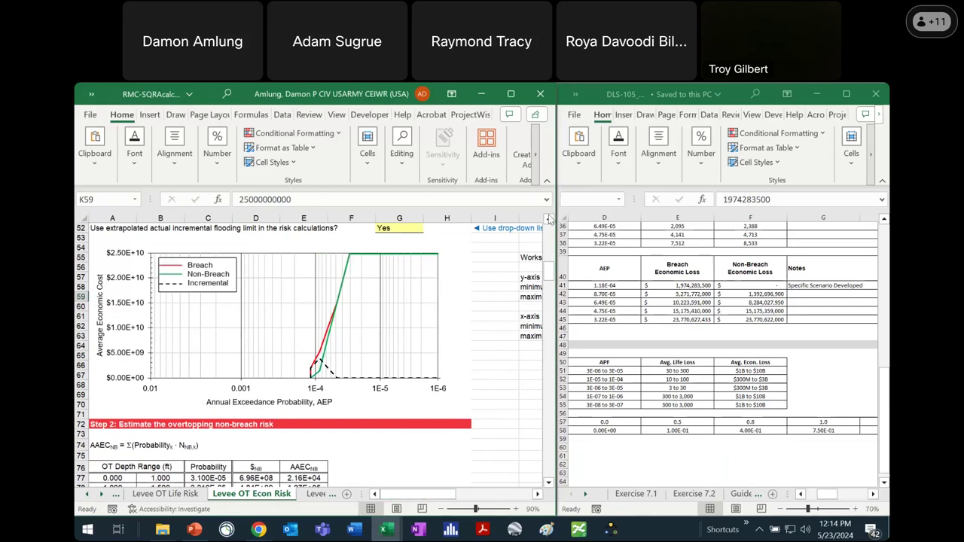
Step: Review the SQRA incremental risk estimate and plot on the Levee OT Life Risk worksheet, back up to the Step 3 system response table
left_click(549, 218)
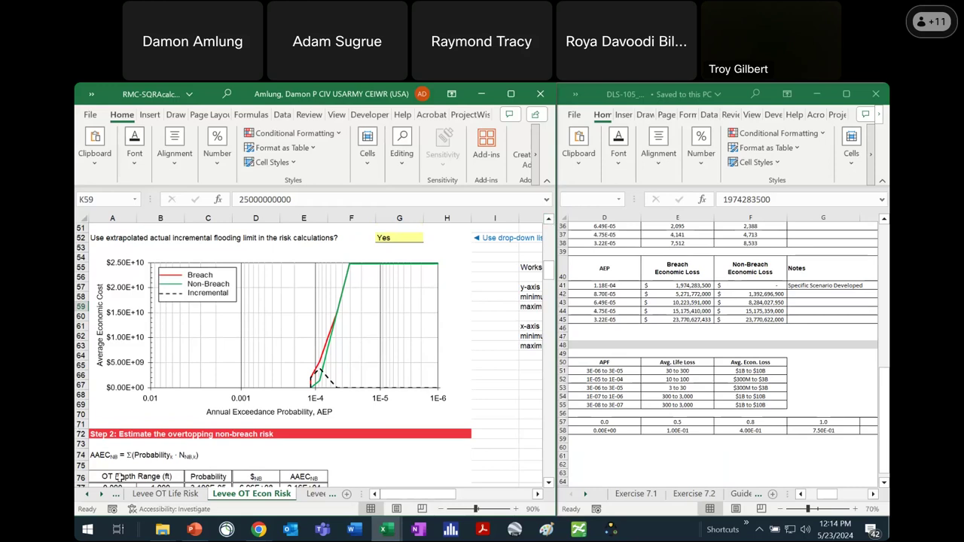
left_click(169, 496)
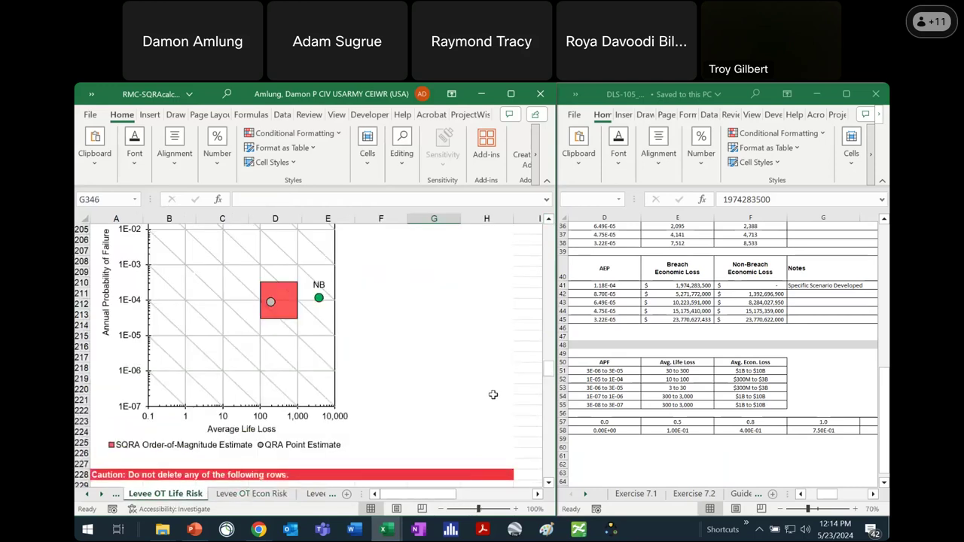
left_click_drag(550, 374, 550, 369)
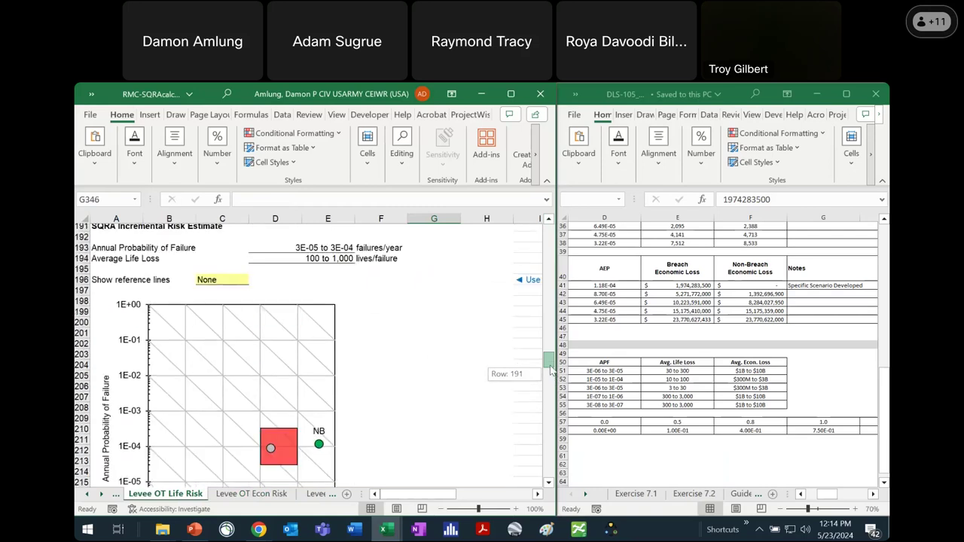
left_click_drag(550, 369, 550, 368)
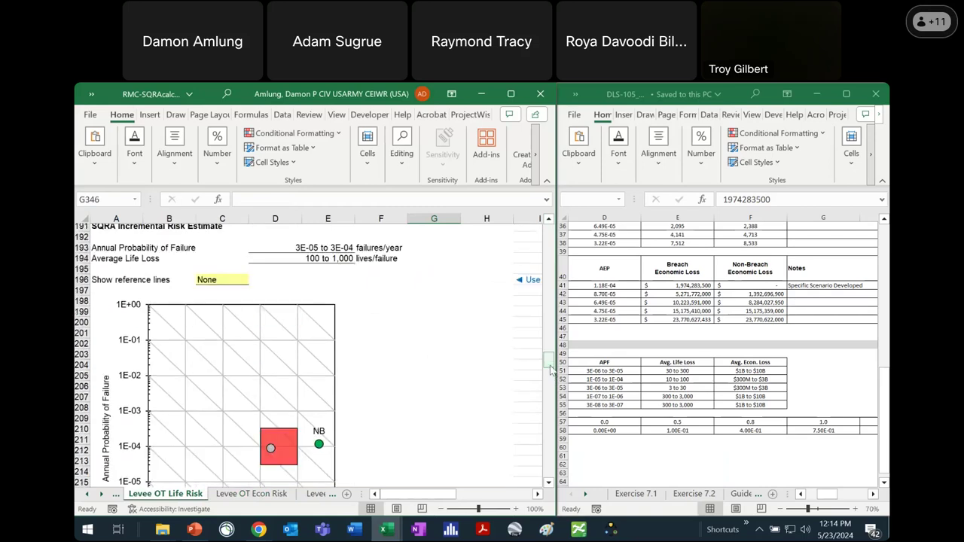
left_click_drag(551, 369, 548, 321)
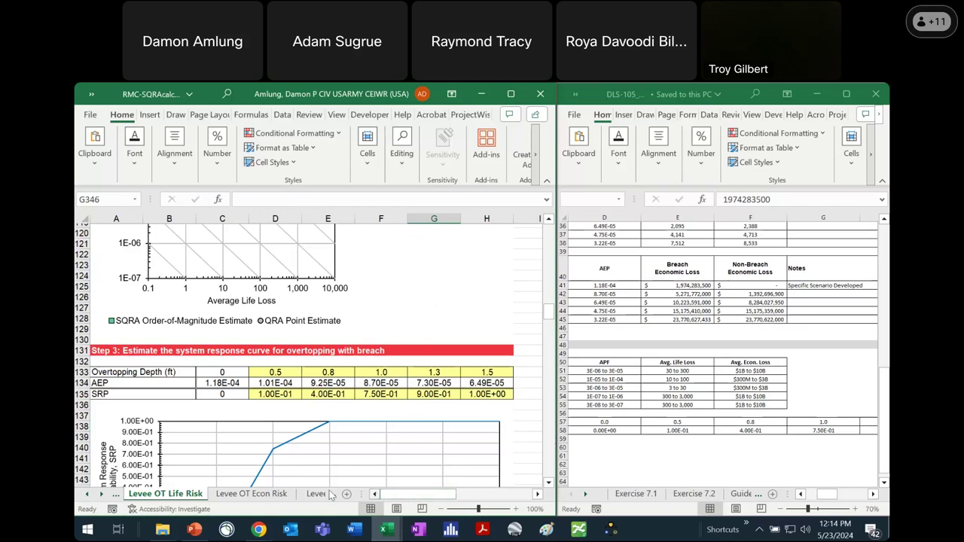
Step: Review the Levee OT Econ Risk worksheet from the Step 2 non-breach risk table and plot to the Step 3 system response curve
left_click(281, 494)
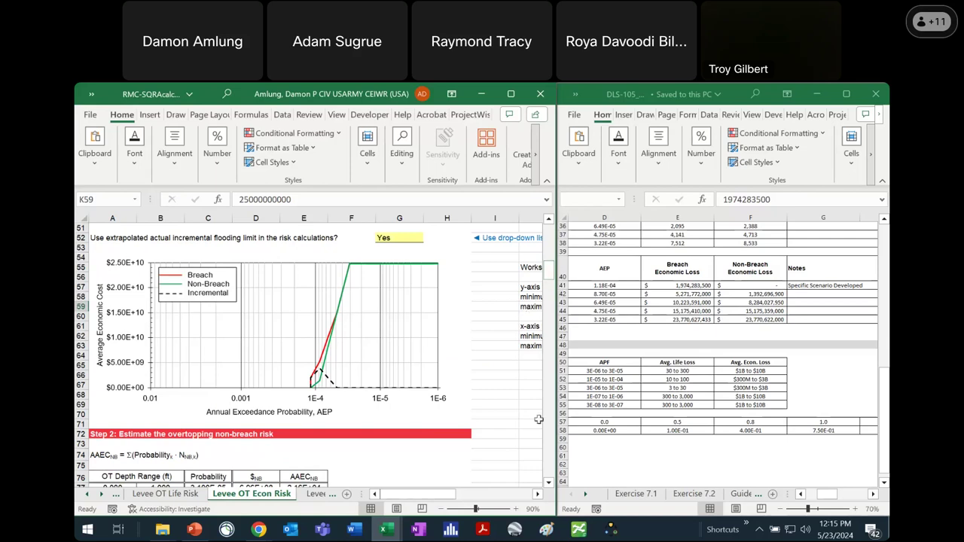
left_click(547, 483)
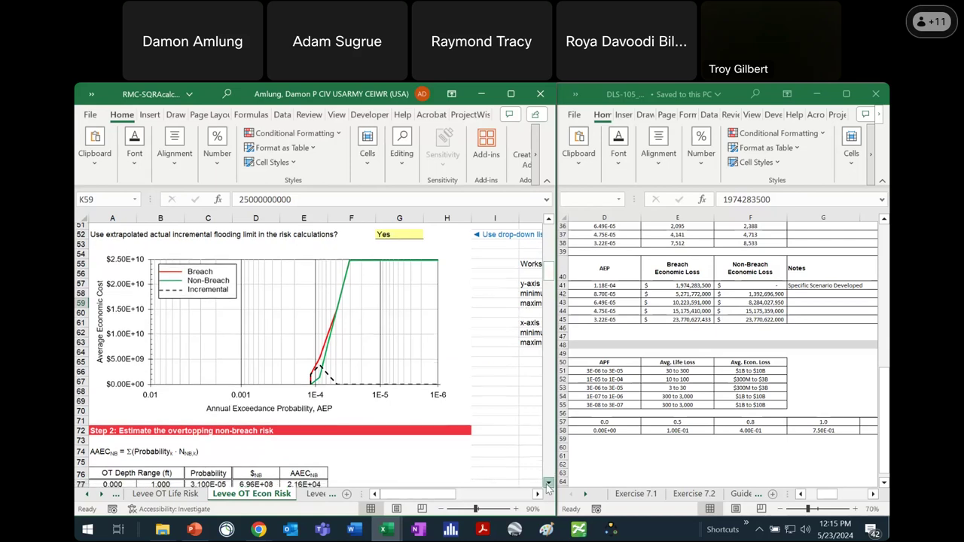
scroll(547, 483, "down", 6)
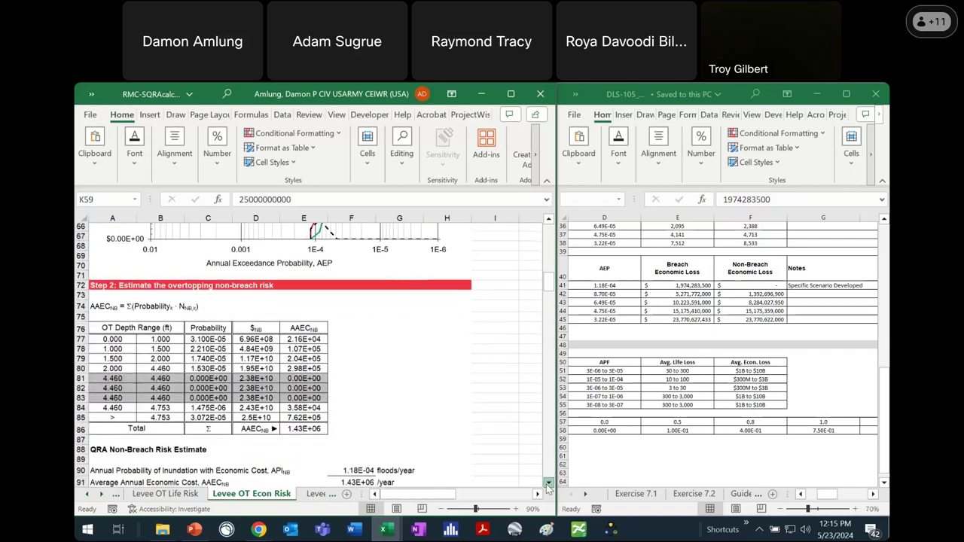
scroll(547, 483, "down", 7)
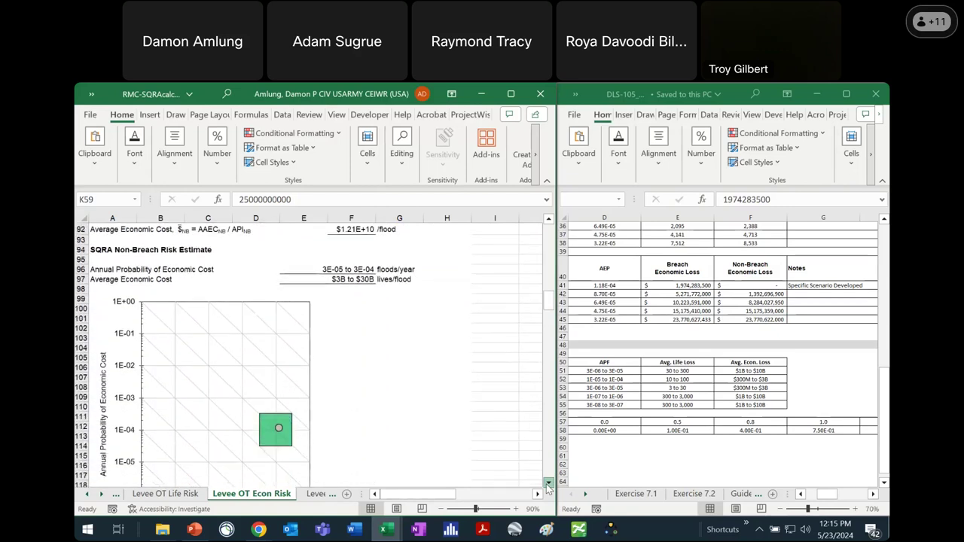
scroll(547, 487, "down", 1)
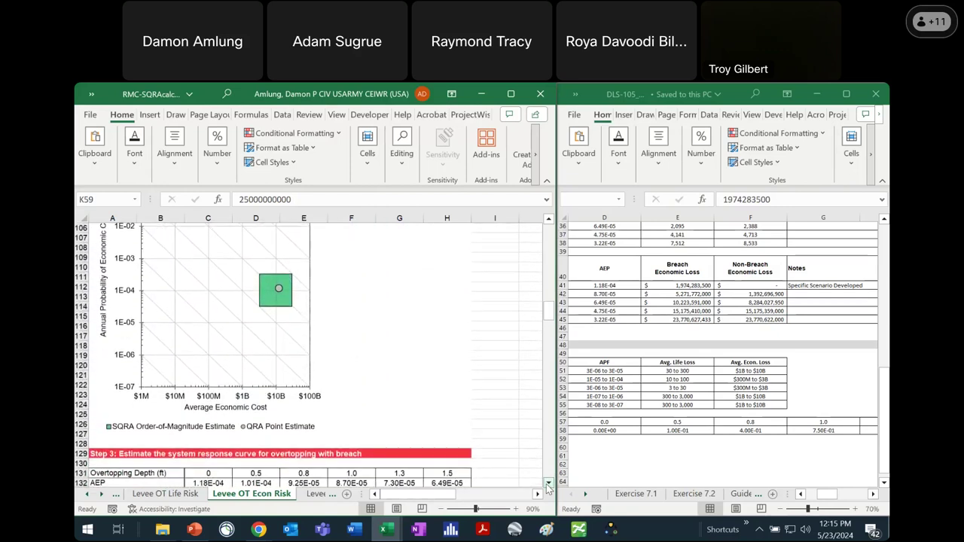
scroll(541, 482, "down", 4)
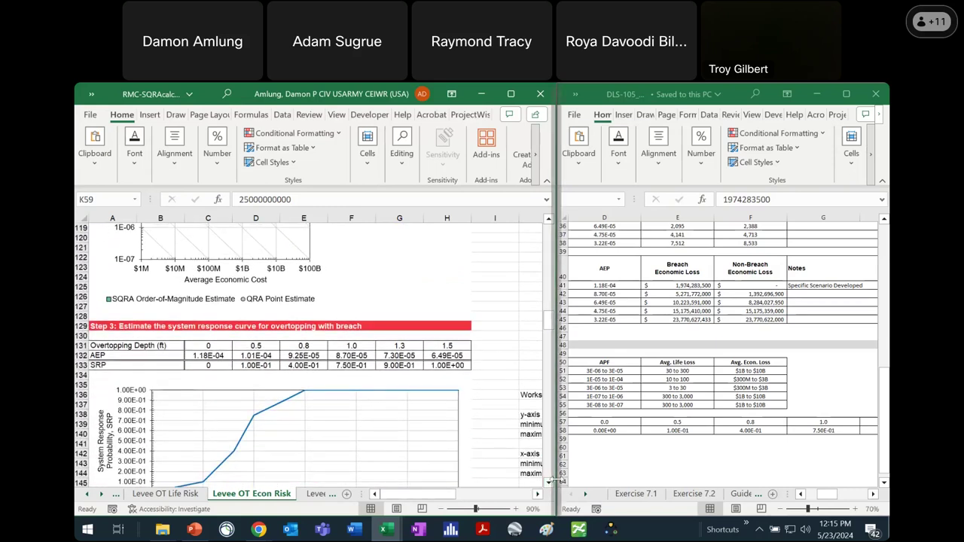
scroll(549, 483, "down", 5)
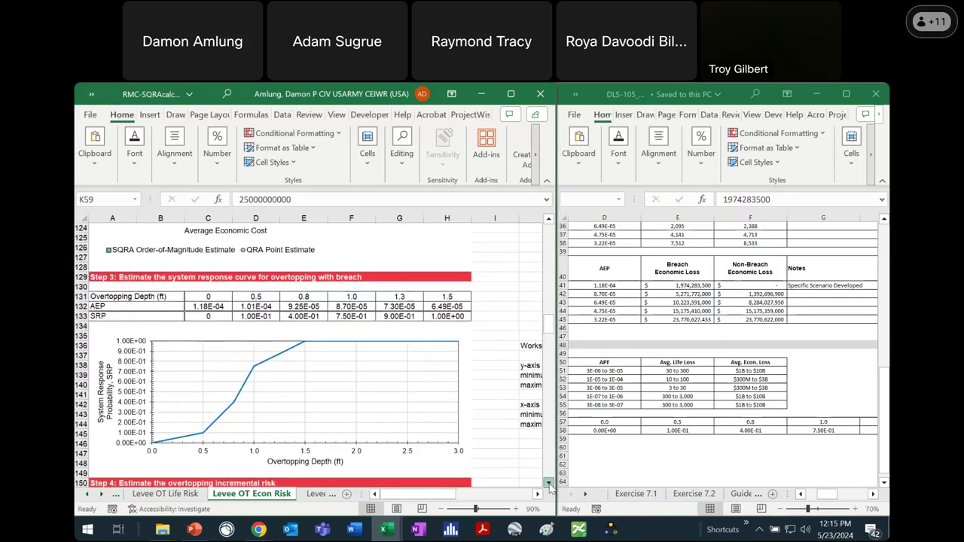
Step: Examine the Step 4 overtopping incremental risk table, the QRA and SQRA incremental estimates and the incremental economic risk plot
scroll(549, 484, "down", 3)
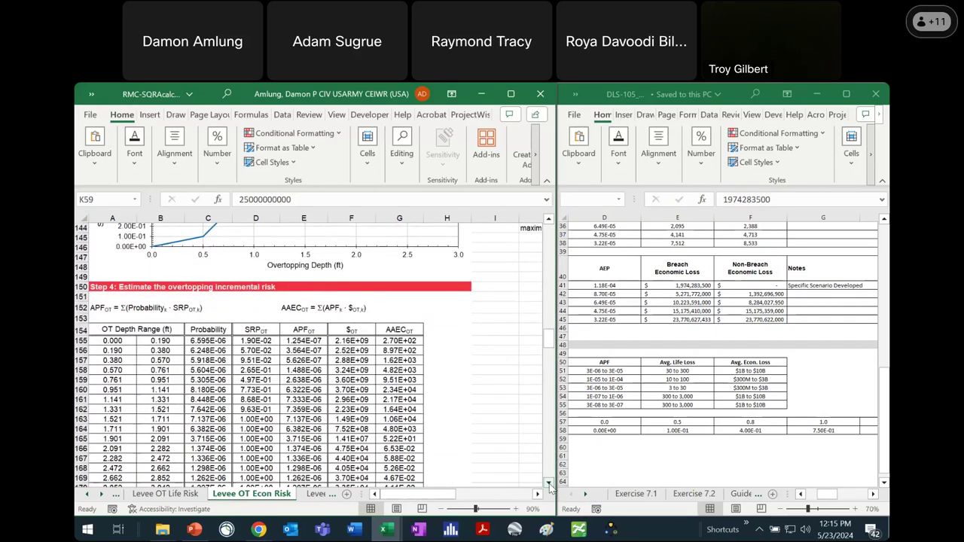
scroll(548, 486, "down", 7)
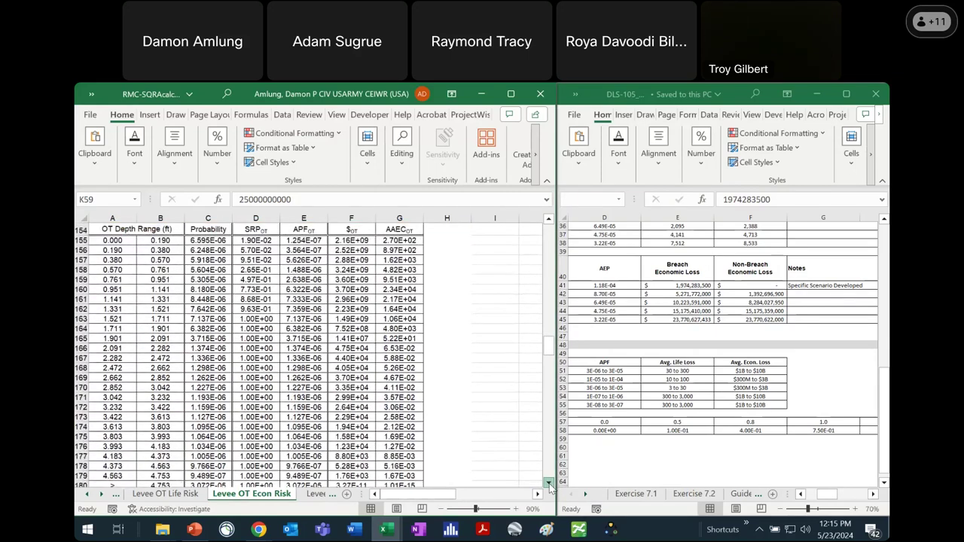
scroll(549, 486, "down", 9)
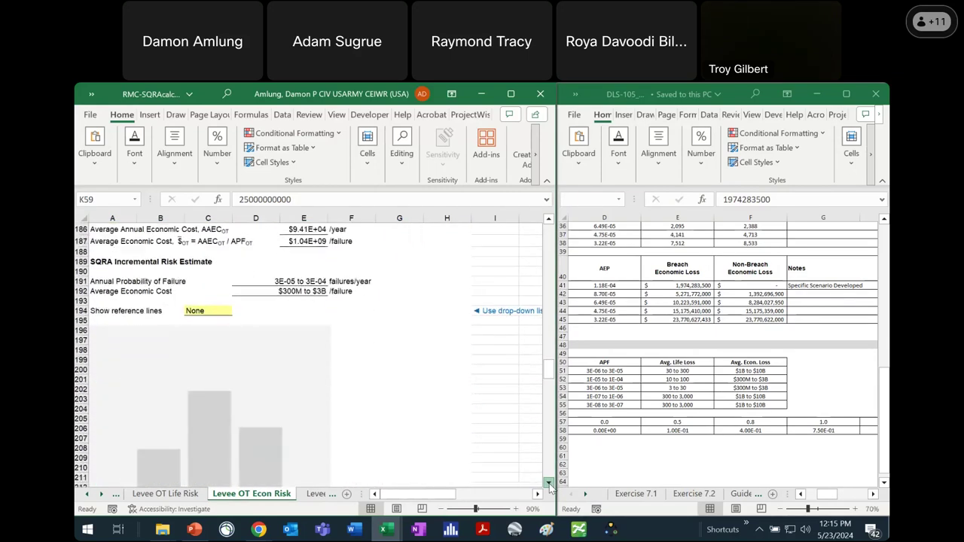
scroll(548, 485, "down", 2)
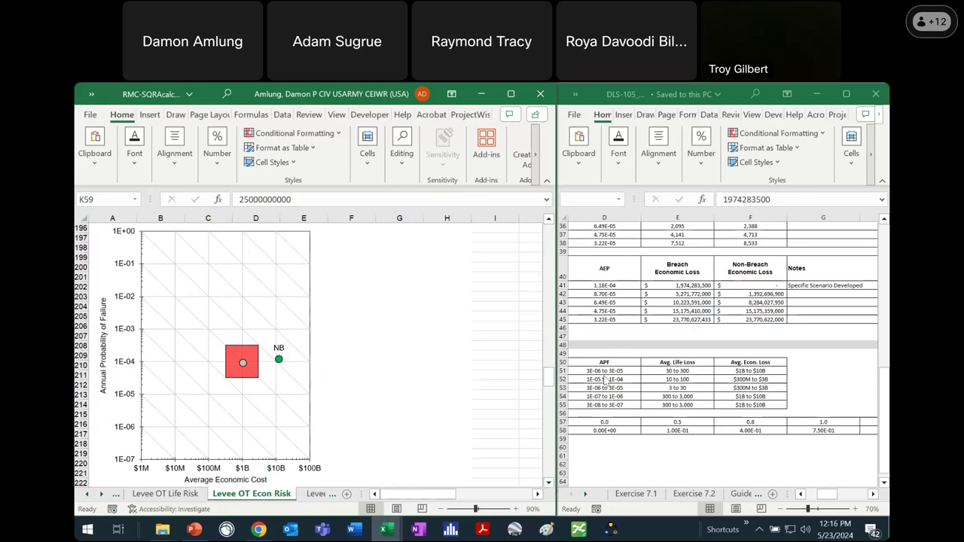
Step: Glance at the Levee Total Inc Life Risk worksheet, and re-examine the breach, non-breach and incremental curves on the Levee OT Econ Risk chart
left_click(311, 494)
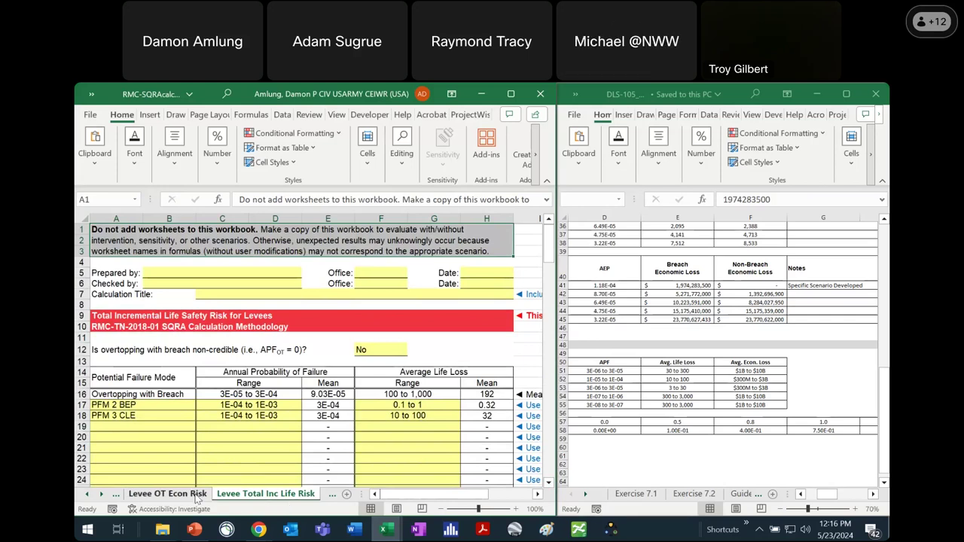
left_click(197, 495)
scroll(555, 252, "down", 5)
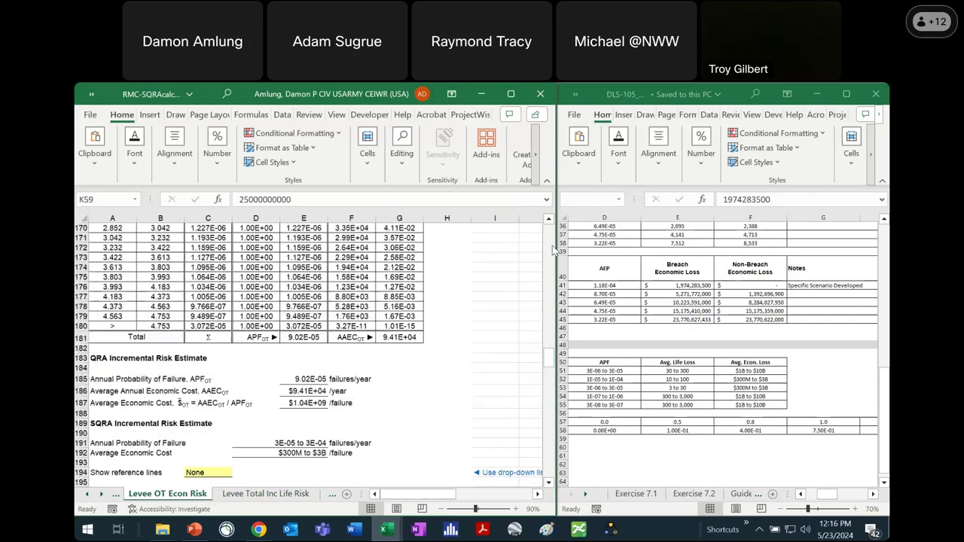
scroll(554, 252, "up", 20)
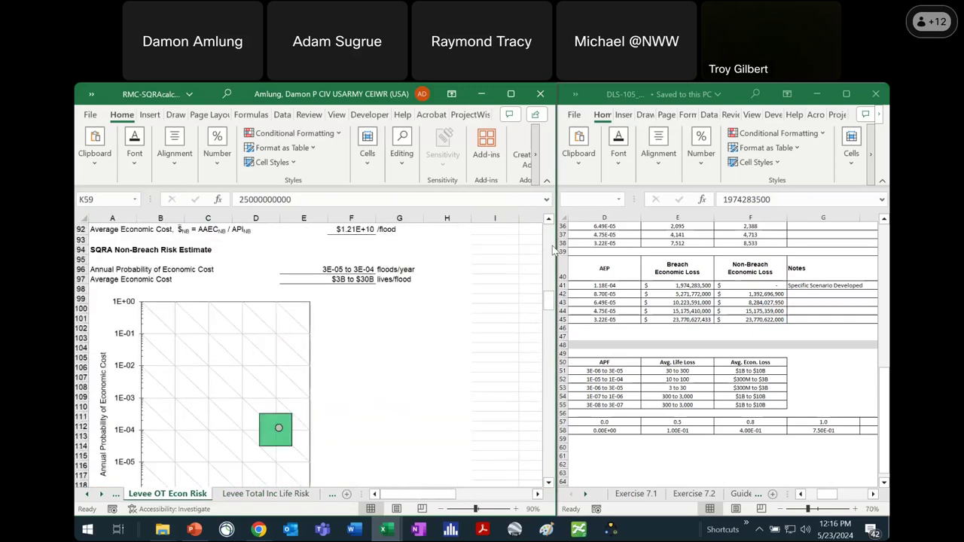
scroll(554, 252, "up", 8)
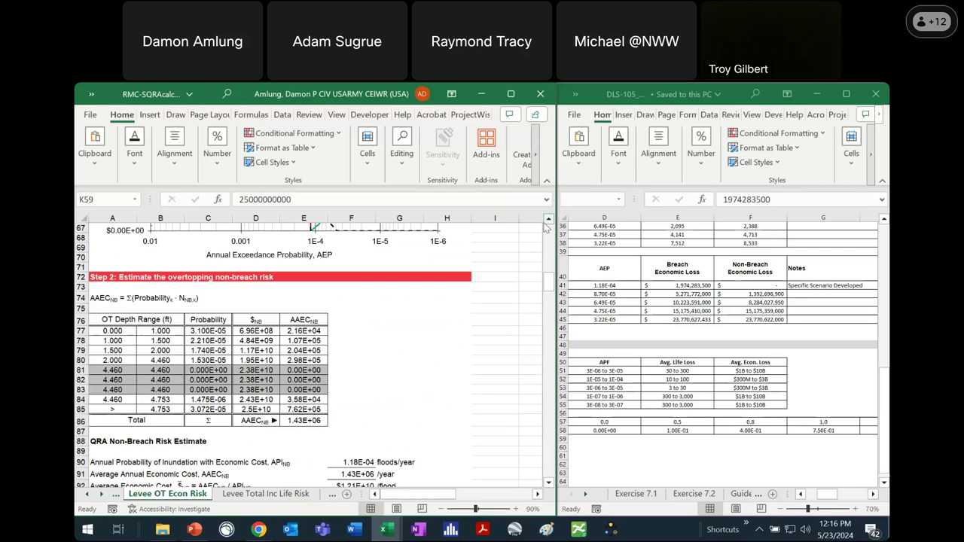
scroll(548, 224, "up", 6)
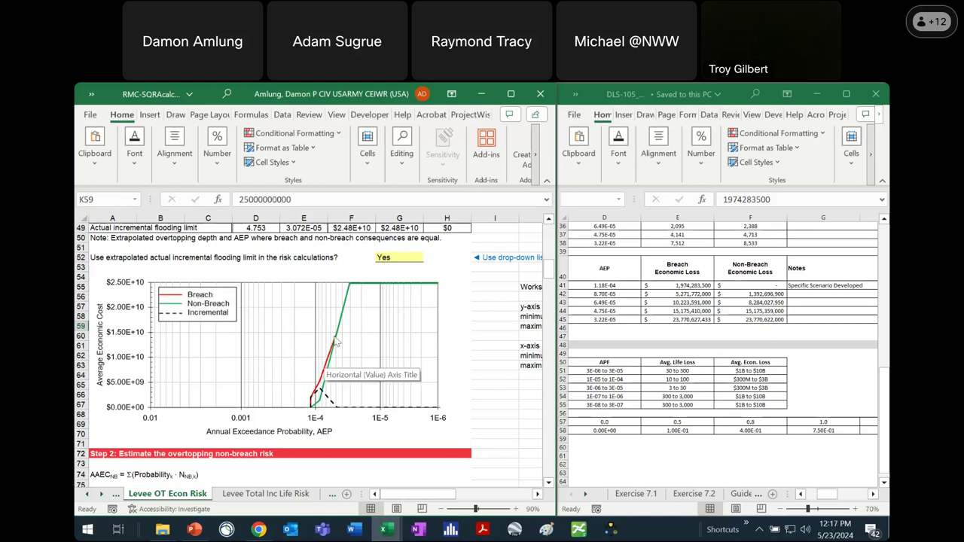
mouse_move(351, 292)
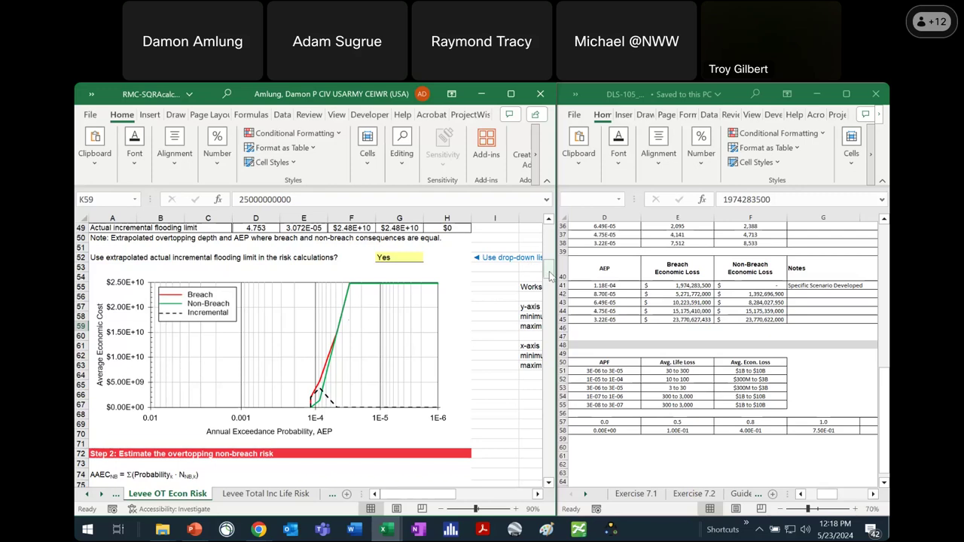
left_click_drag(550, 275, 551, 276)
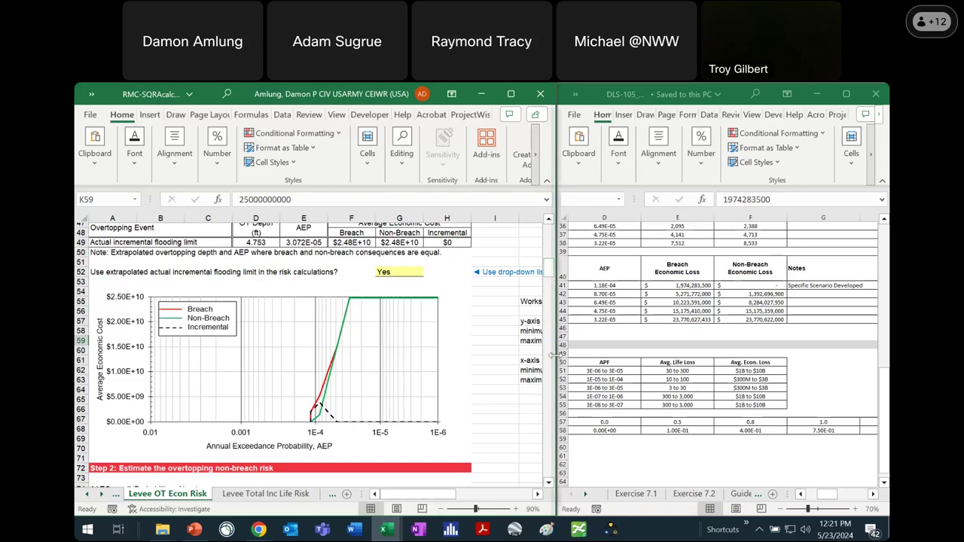
left_click_drag(548, 275, 541, 336)
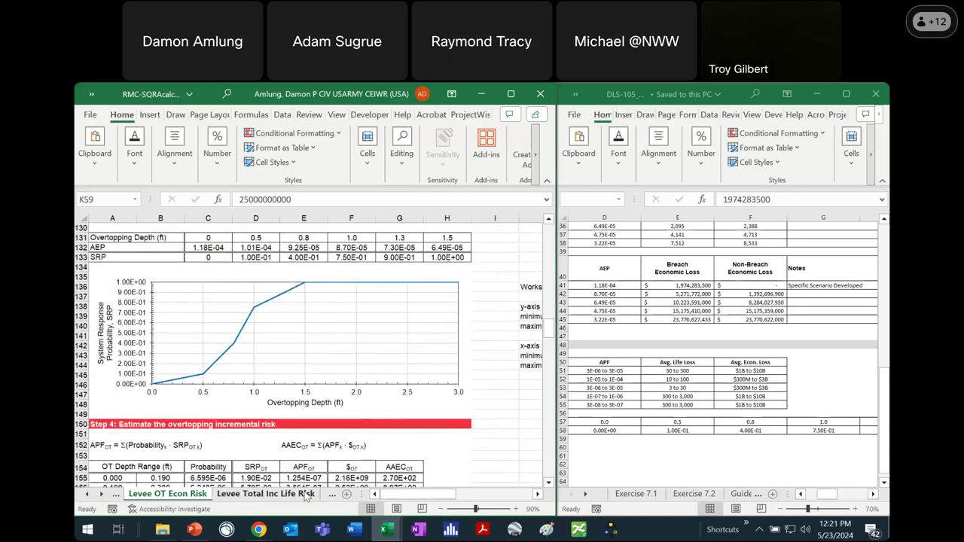
Step: Copy the five PFM descriptions in B51:B55 of the exercise workbook and paste them as values from A17 on the Levee Total Inc Life Risk worksheet
left_click(298, 496)
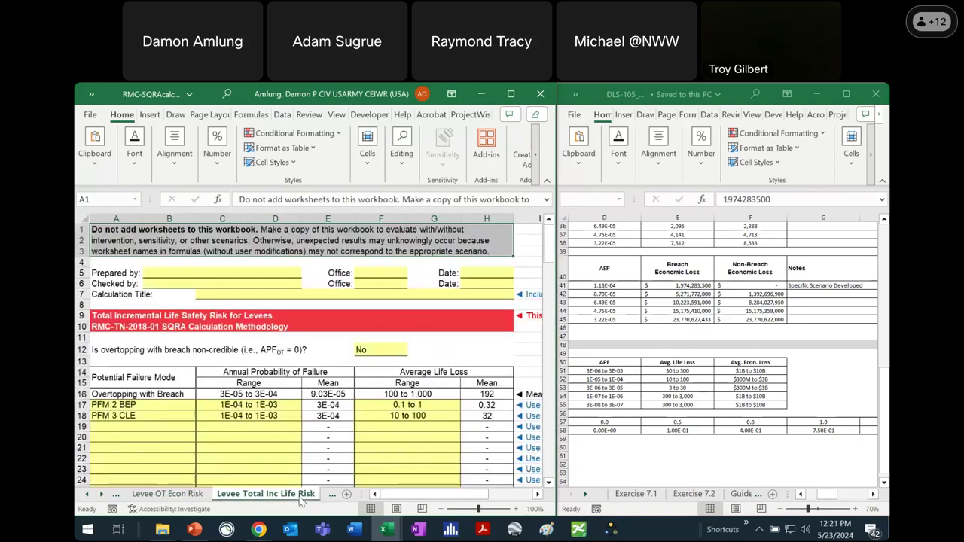
left_click(826, 497)
left_click_drag(826, 496, 815, 500)
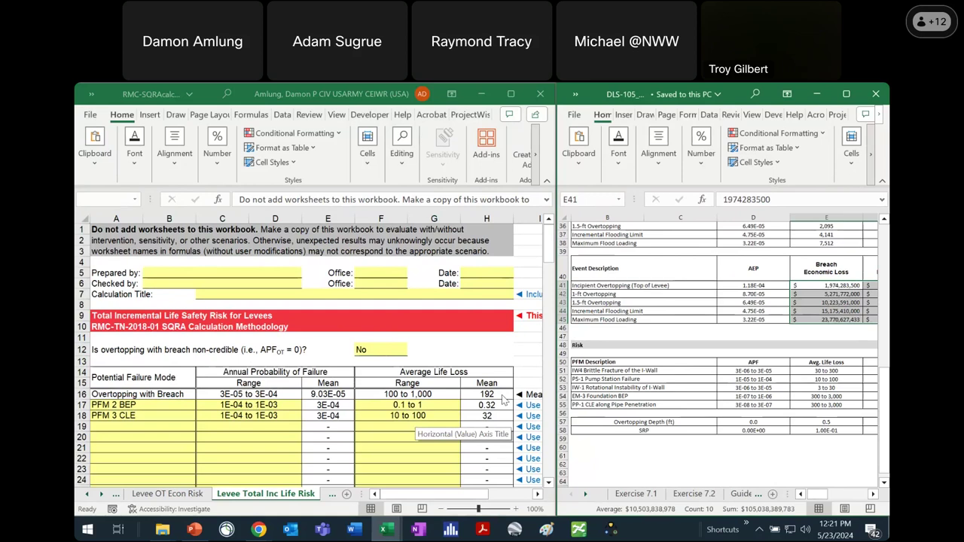
left_click_drag(629, 371, 627, 400)
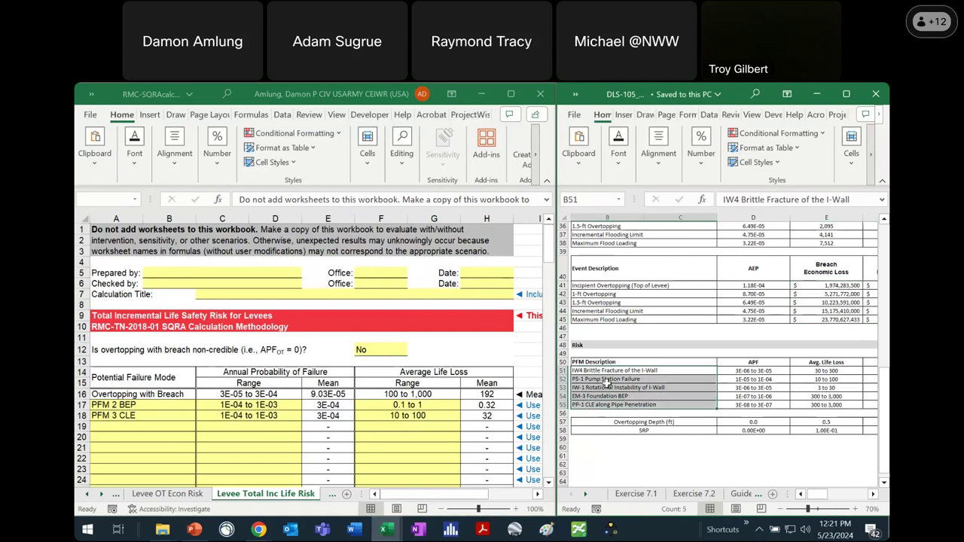
key("ctrl+c")
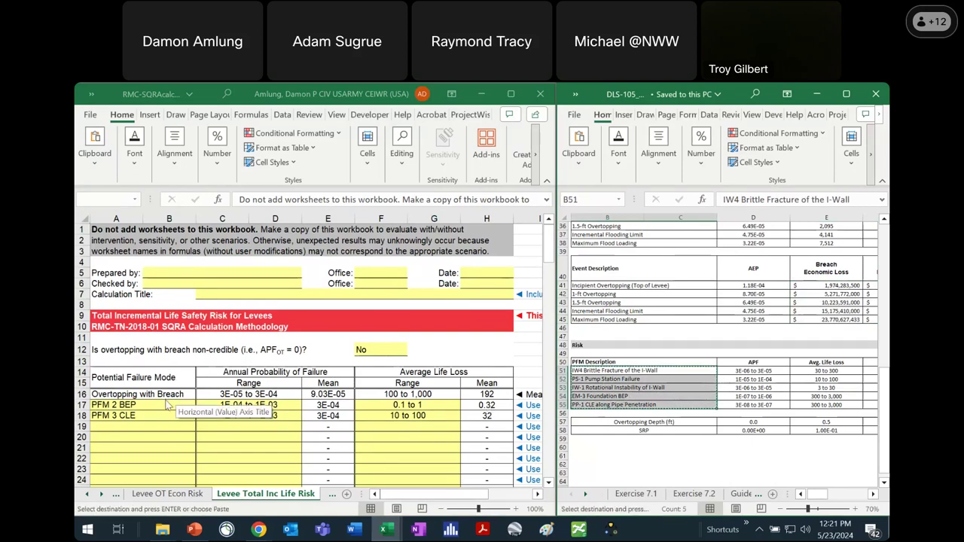
left_click(166, 401)
left_click(165, 404)
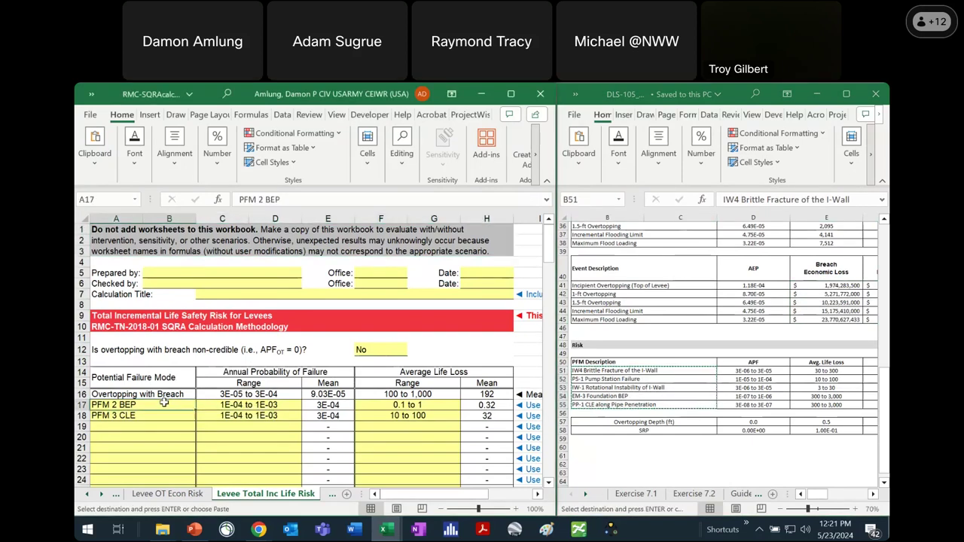
left_click(96, 166)
left_click(91, 224)
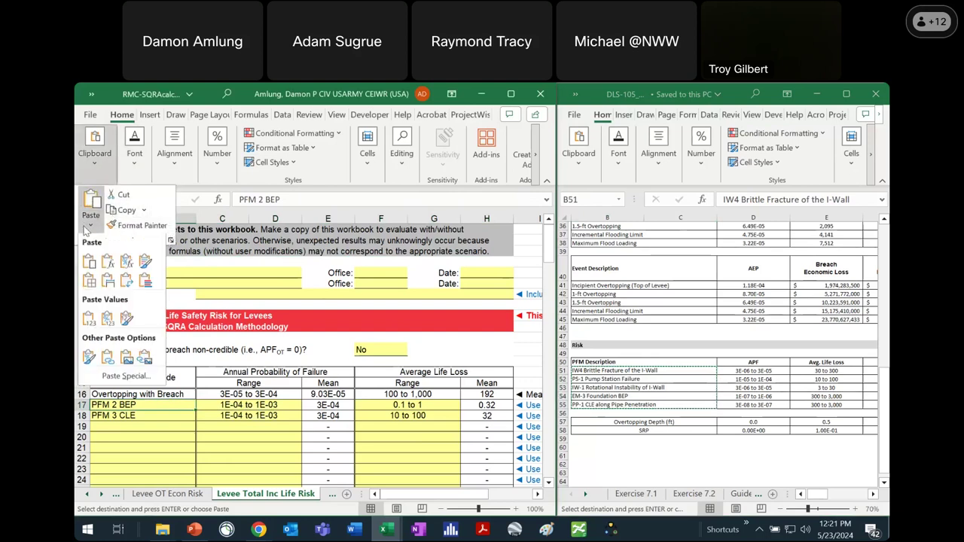
left_click(89, 320)
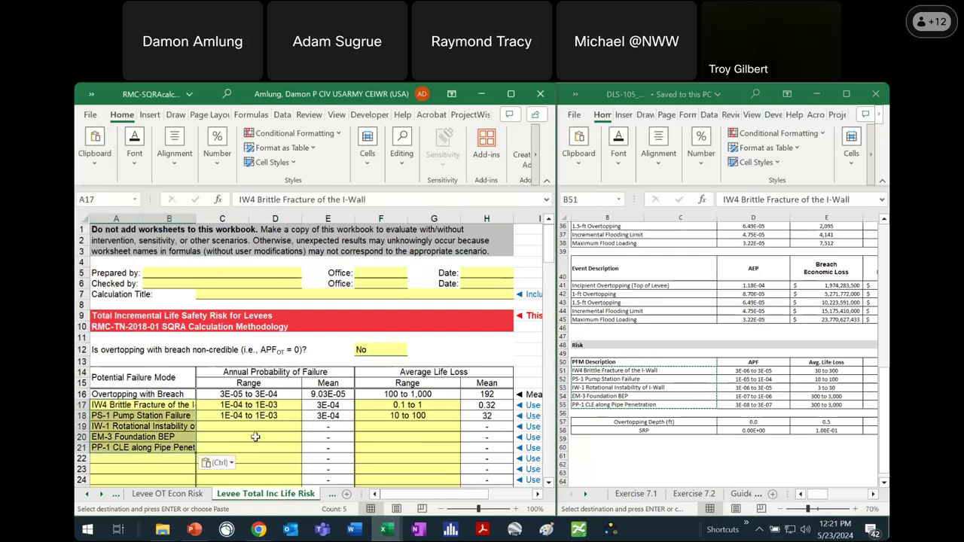
Step: Clear the sample annual probability of failure and average life loss ranges in rows 17 and 18 of the potential failure mode table
left_click_drag(276, 406, 276, 414)
key("Delete")
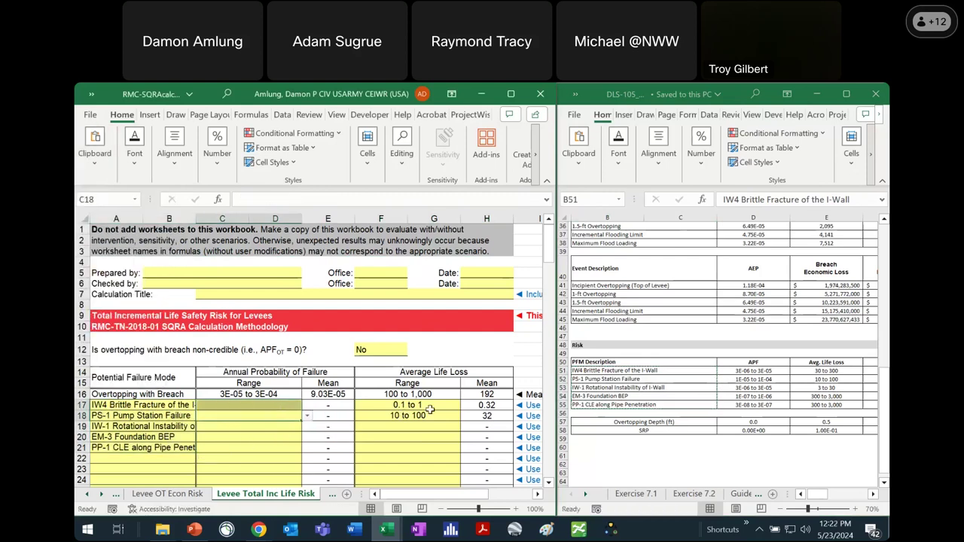
left_click_drag(429, 407, 427, 416)
key("Delete")
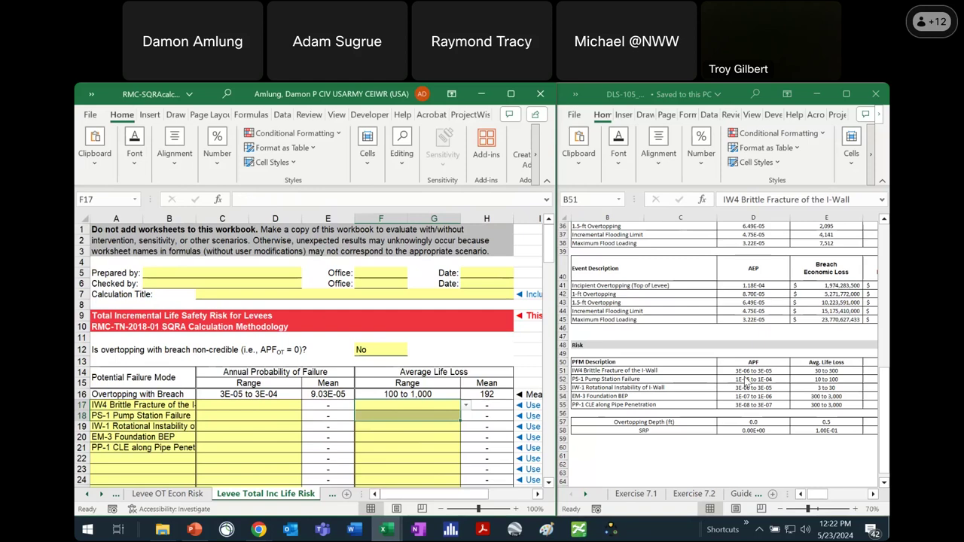
Step: Set the annual probability of failure range to 3E-06 to 3E-05 for IW4 and 1E-05 to 1E-04 for PS-1, and open the IW-1 range choices
left_click(307, 416)
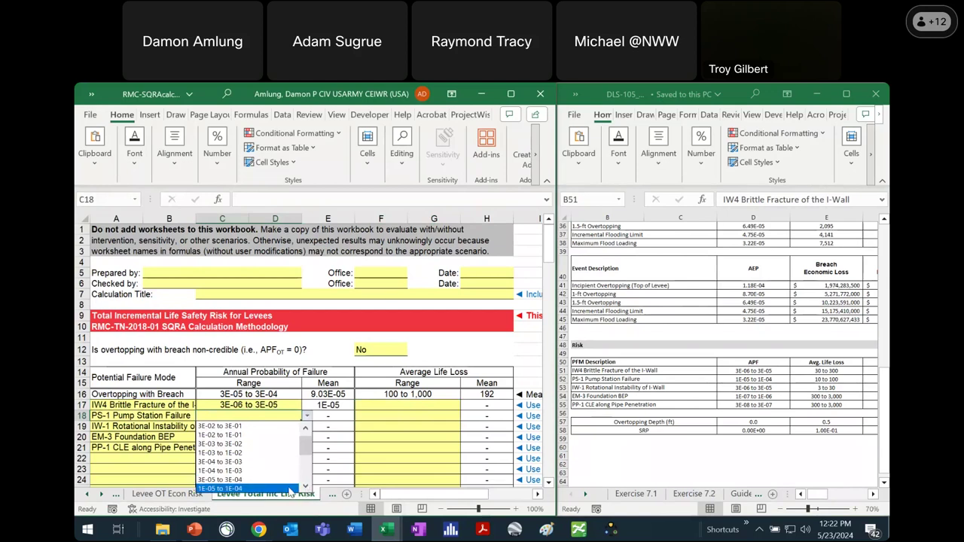
left_click(249, 489)
key("Down")
key("alt+Down")
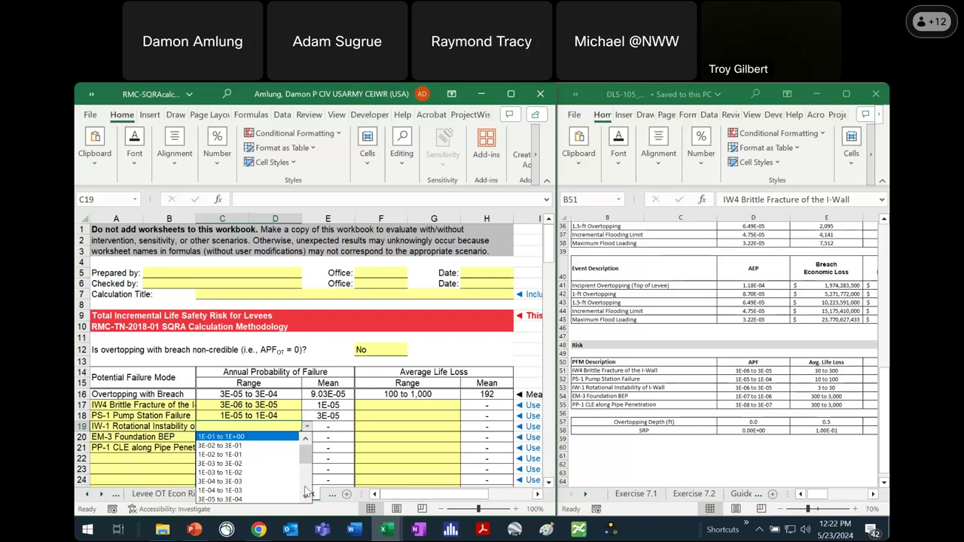
Step: Examine the total incremental life risk plot and its legend on the Levee Total Inc Life Risk worksheet
key("ctrl+Page_Down")
scroll(548, 483, "down", 2)
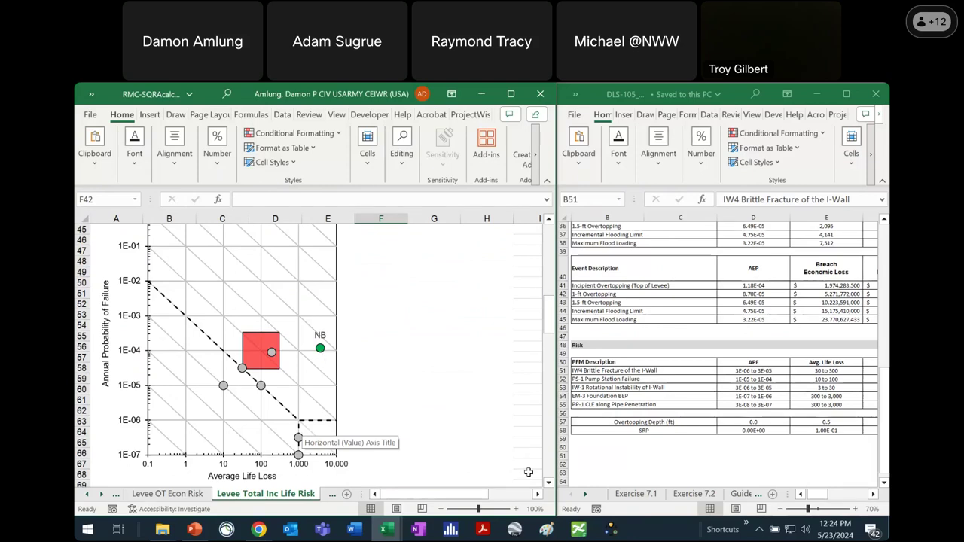
scroll(551, 488, "down", 1)
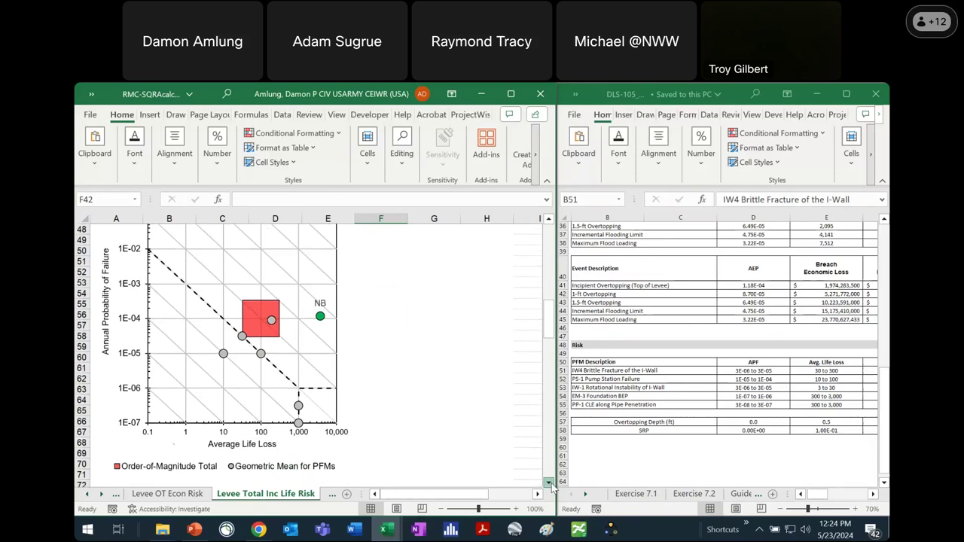
scroll(552, 488, "down", 1)
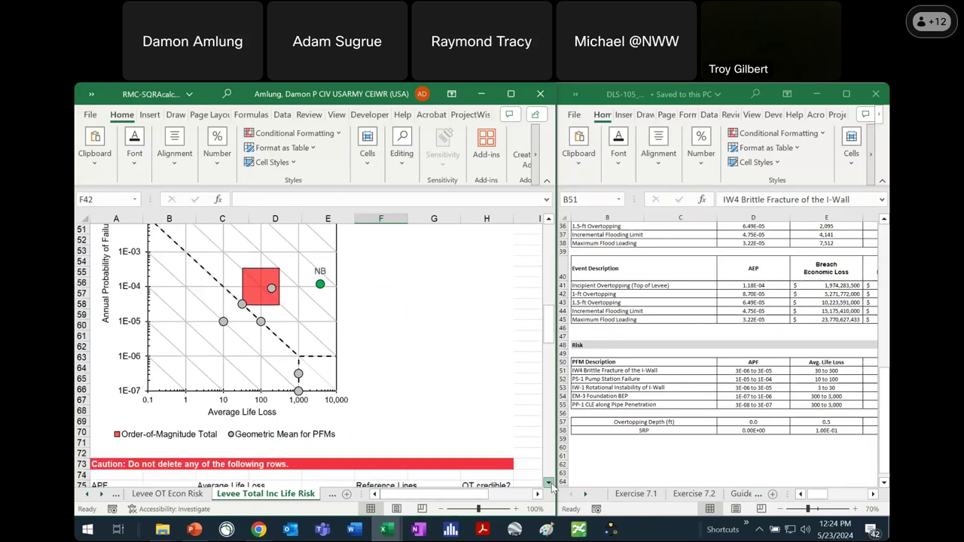
scroll(552, 487, "down", 2)
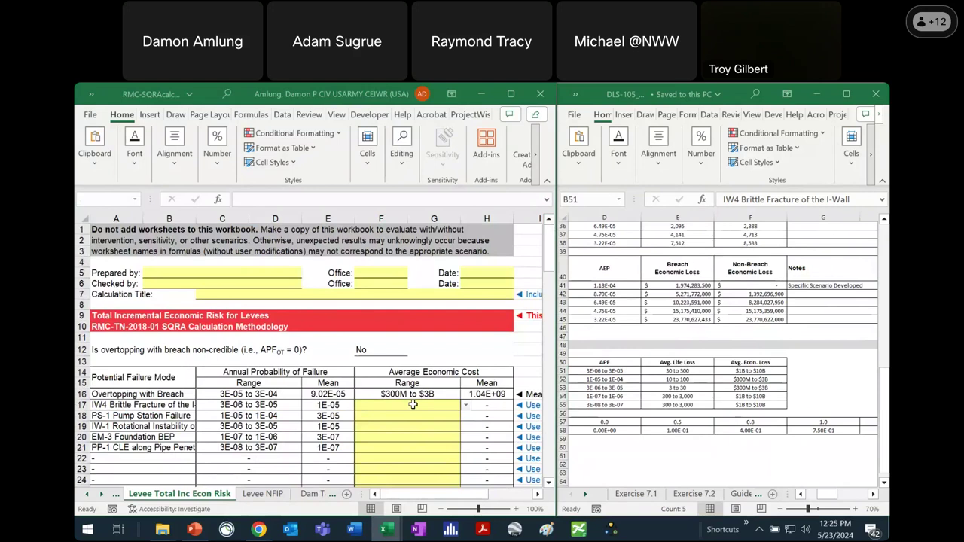
Step: On the Levee Total Inc Econ Risk worksheet, set the average economic cost range to $1B to $10B for IW4 and $300M to $3B for PS-1
left_click(466, 405)
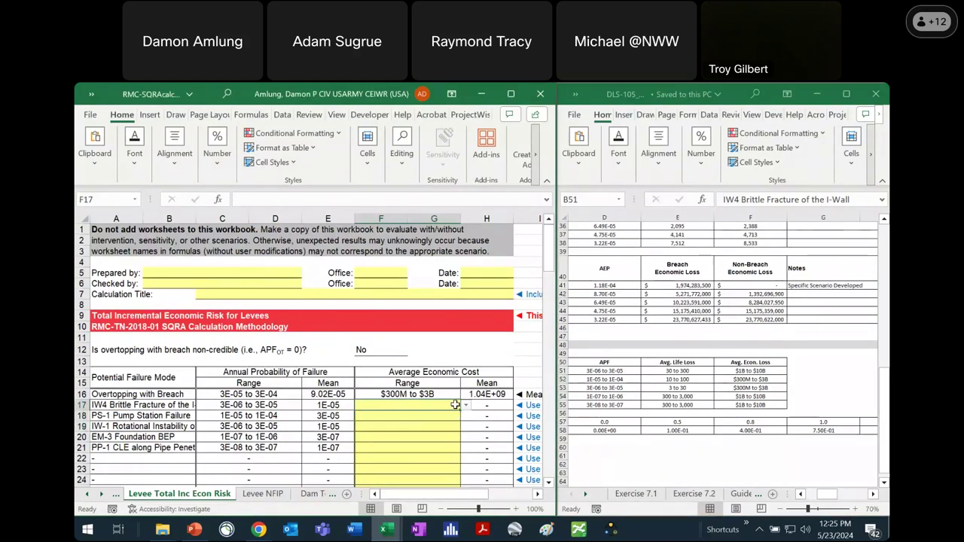
left_click(421, 450)
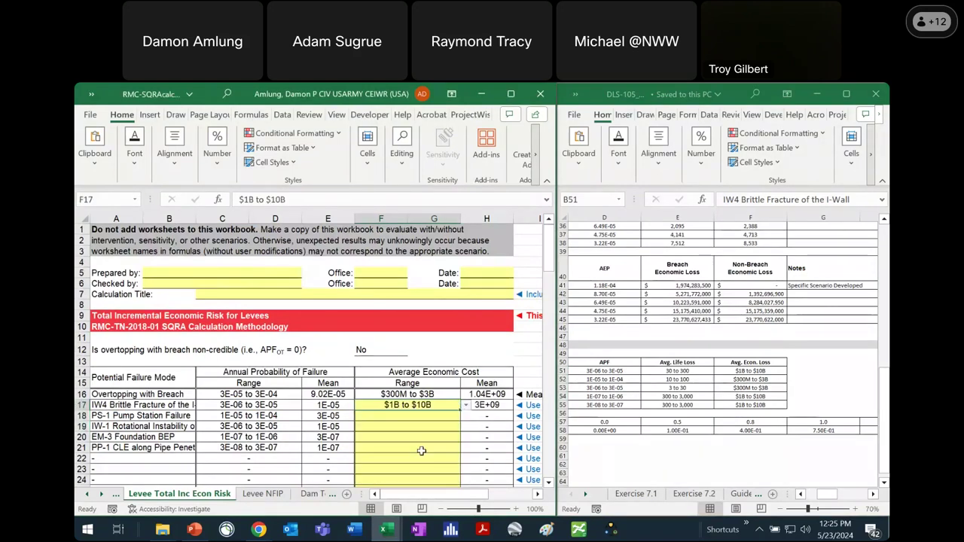
key("Down")
key("alt+Down")
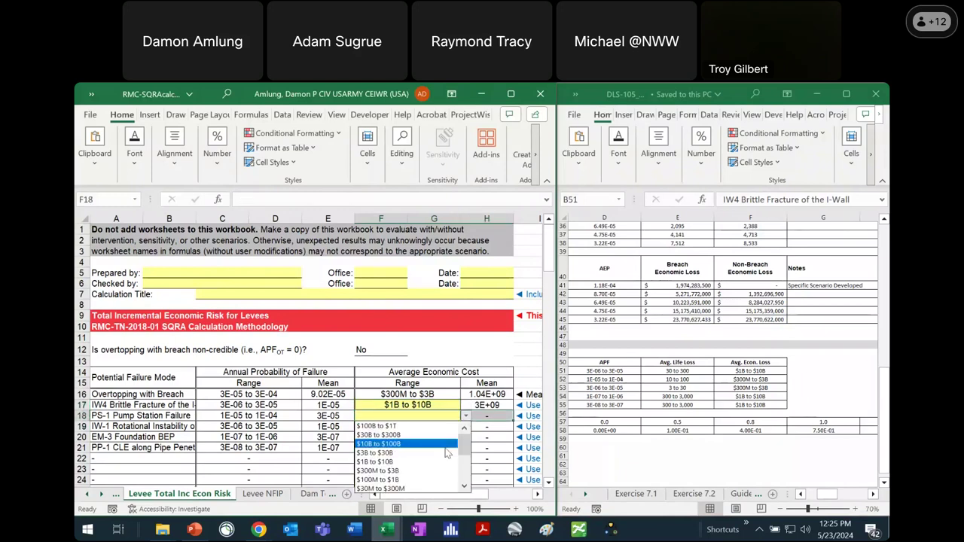
key("Down")
key("Down")
key("Down")
key("Return")
key("Down")
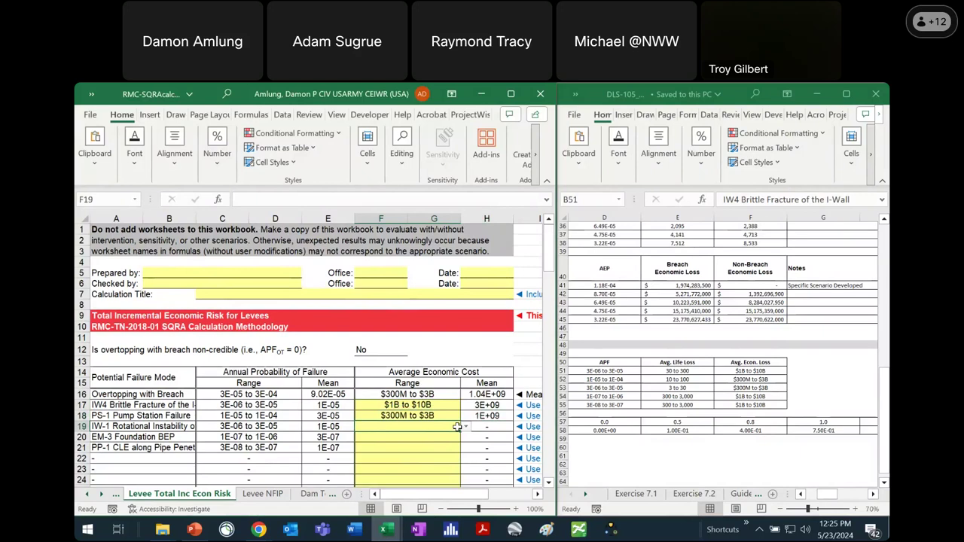
Step: Give IW-1 the $300M to $3B economic cost range and copy the IW4 range of $1B to $10B to EM-3 and PP-1
key("Up")
key("Up")
key("ctrl+c")
key("Down")
key("Down")
key("Down")
key("Down")
key("ctrl+v")
Step: Examine the total incremental economic risk totals, the order-of-magnitude estimate and the economic risk plot, and return to the failure mode table
scroll(549, 482, "down", 8)
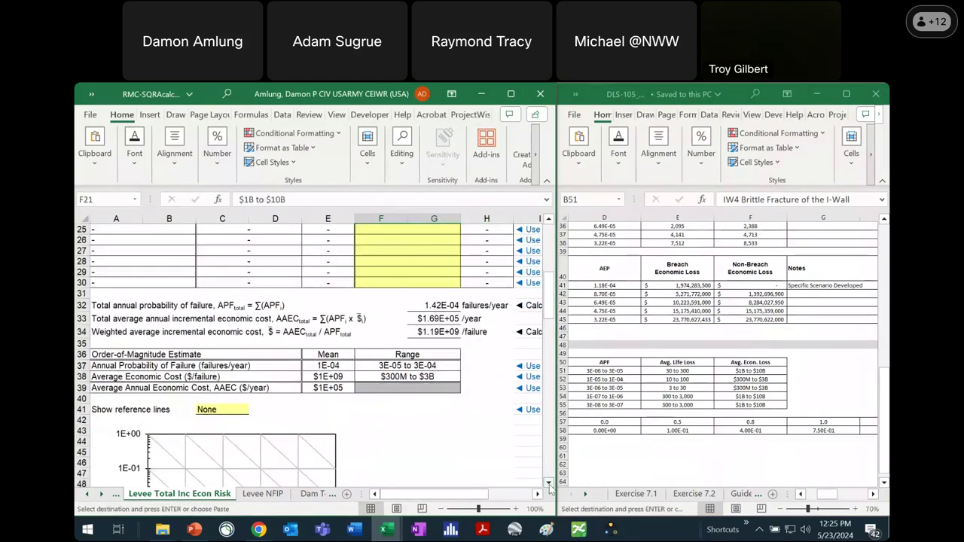
left_click(549, 484)
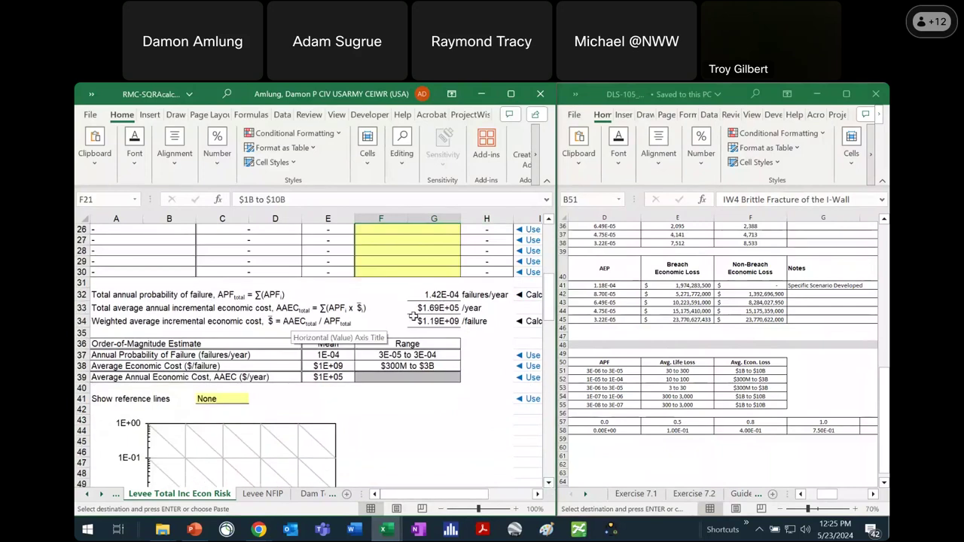
left_click(549, 483)
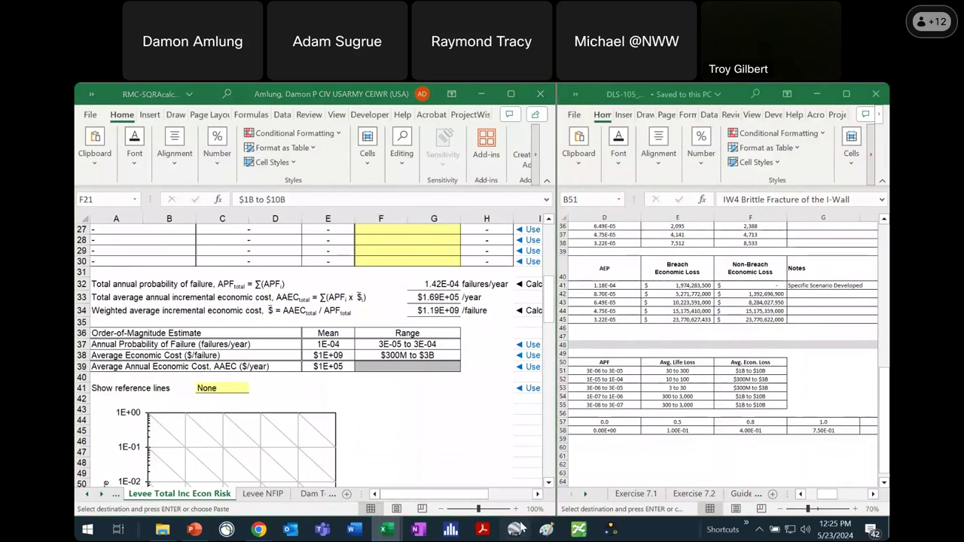
scroll(552, 490, "down", 3)
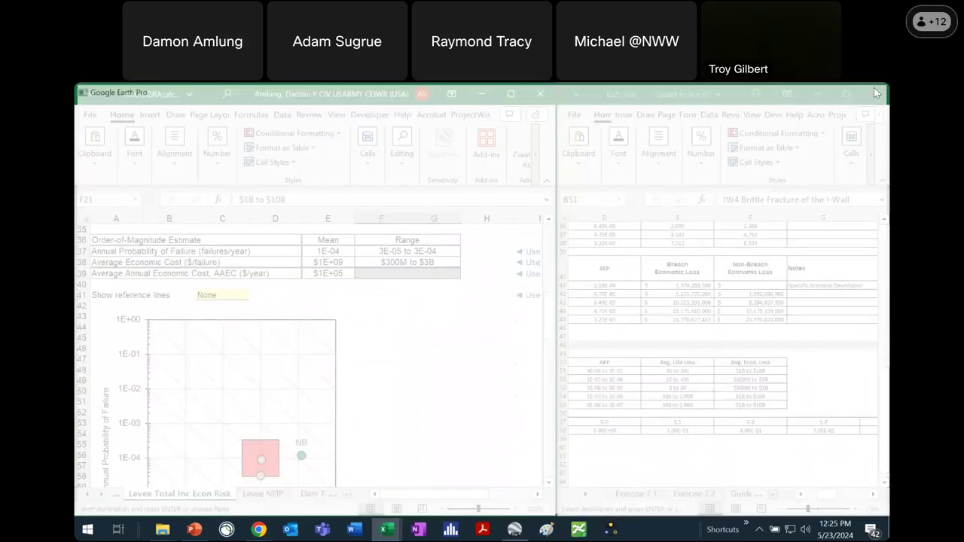
left_click(874, 88)
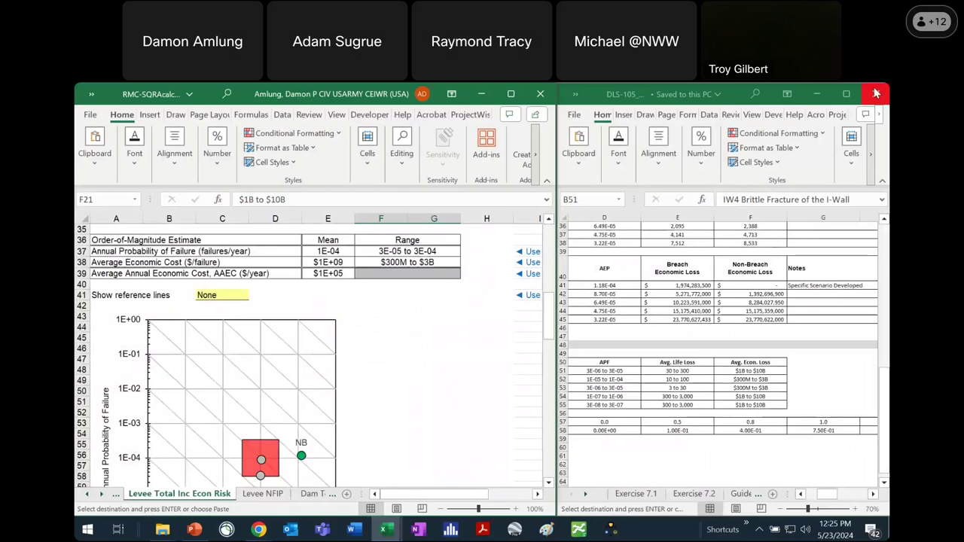
left_click(487, 347)
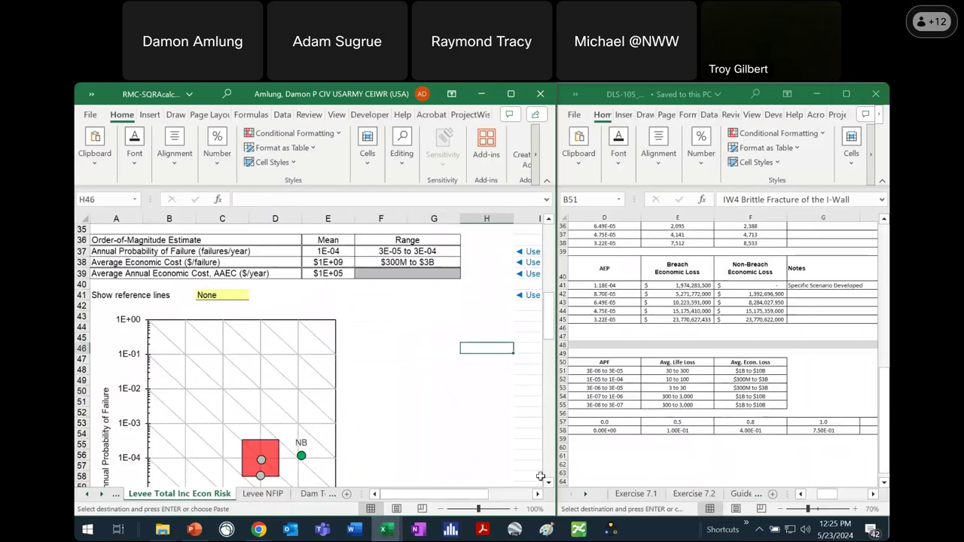
scroll(550, 488, "down", 4)
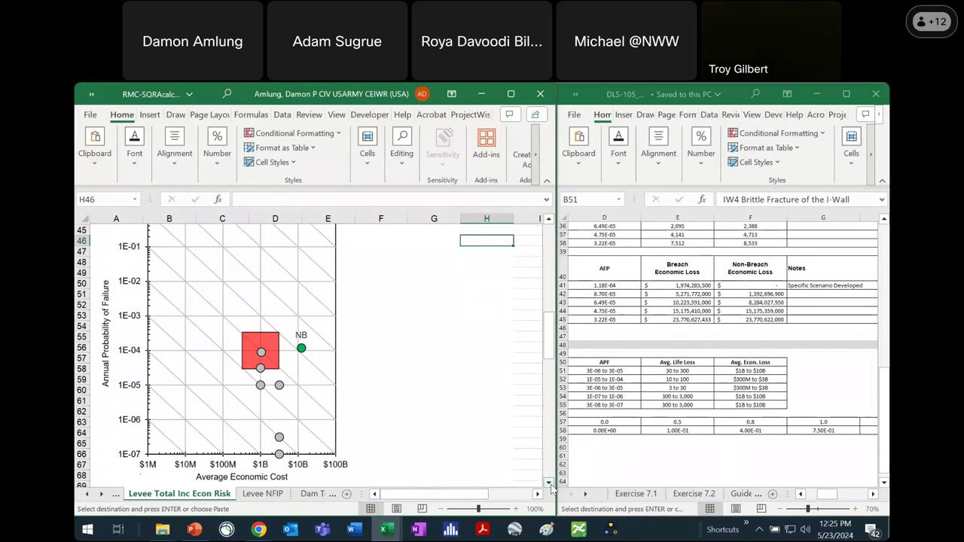
left_click(549, 484)
left_click_drag(549, 353, 545, 271)
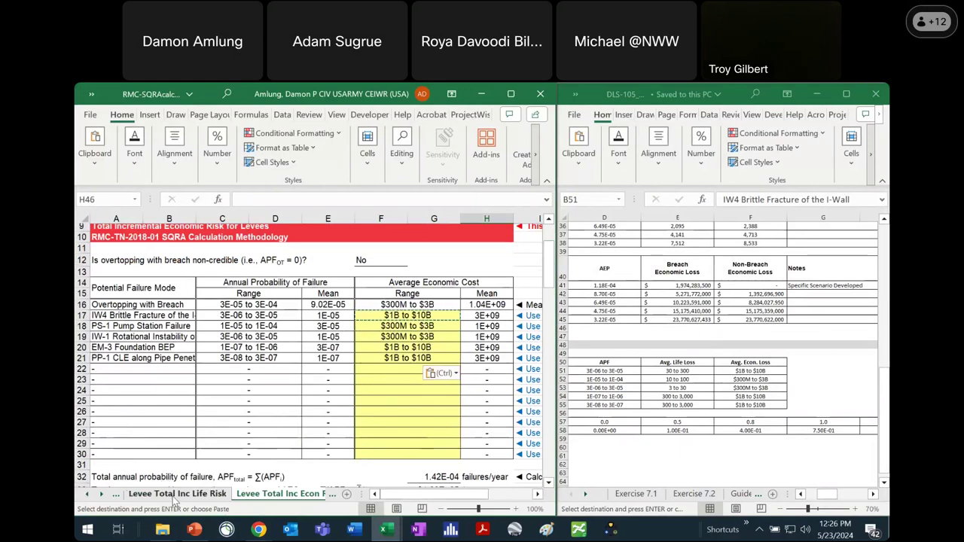
Step: Review the Levee Total Inc Life Risk inputs, and examine the Step 3 system response curve and Step 4 table on the Levee OT Life Risk worksheet
left_click(173, 497)
left_click_drag(548, 303, 527, 220)
left_click(115, 493)
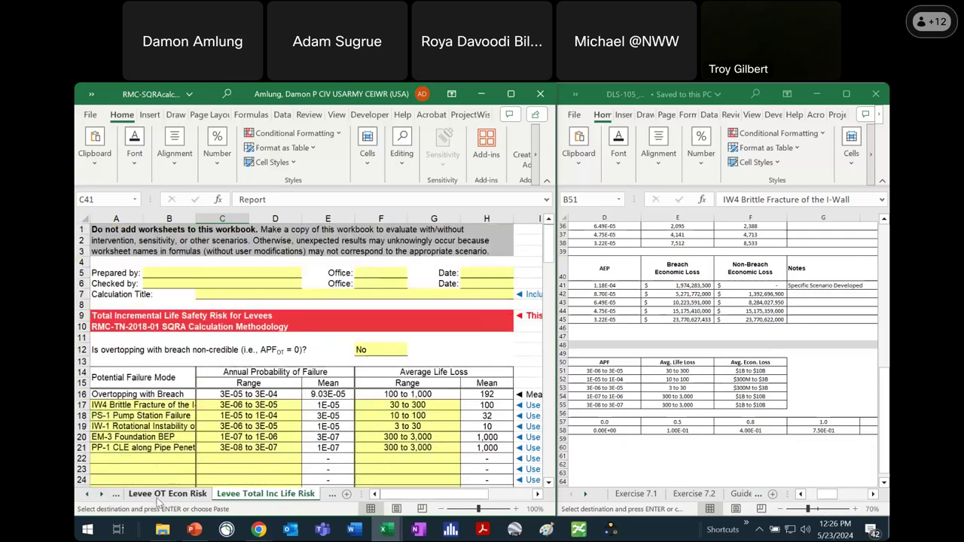
left_click(87, 495)
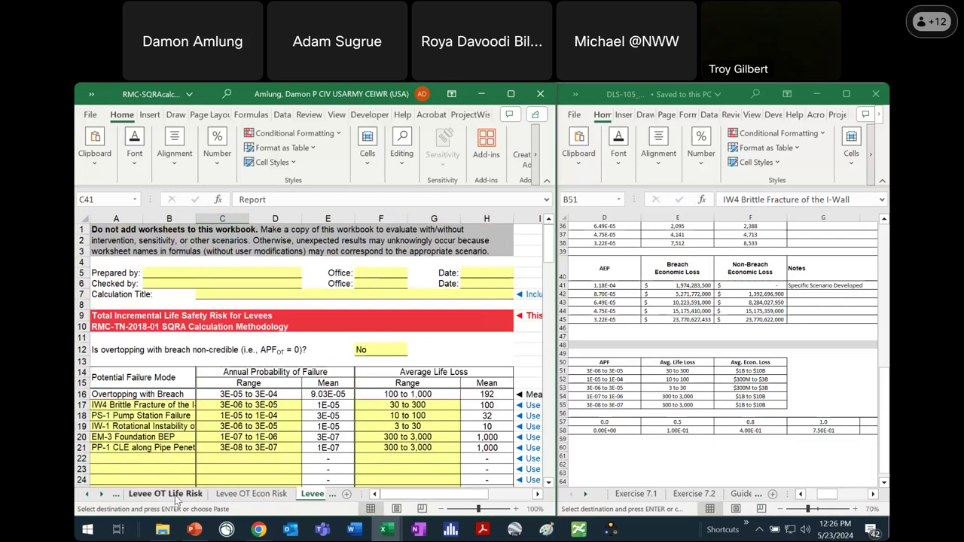
left_click(177, 497)
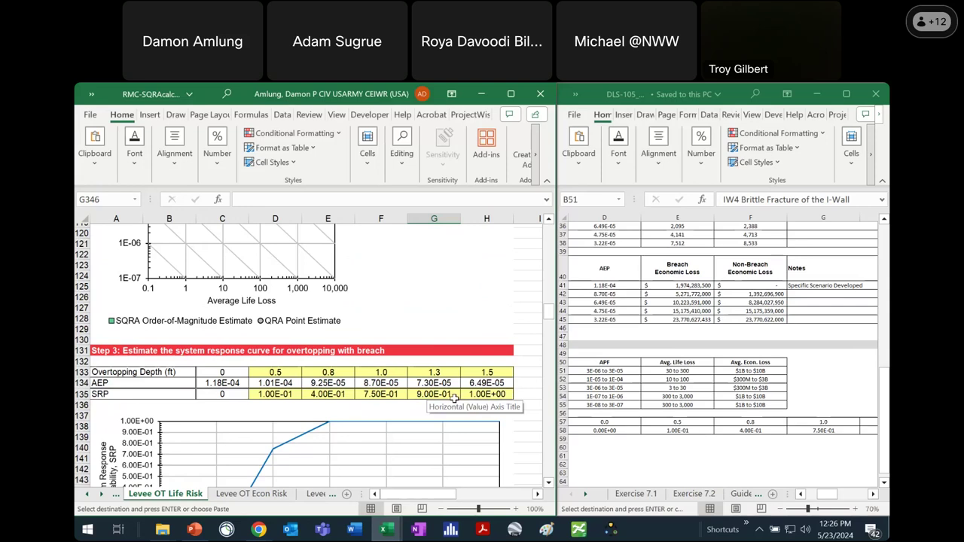
left_click(548, 483)
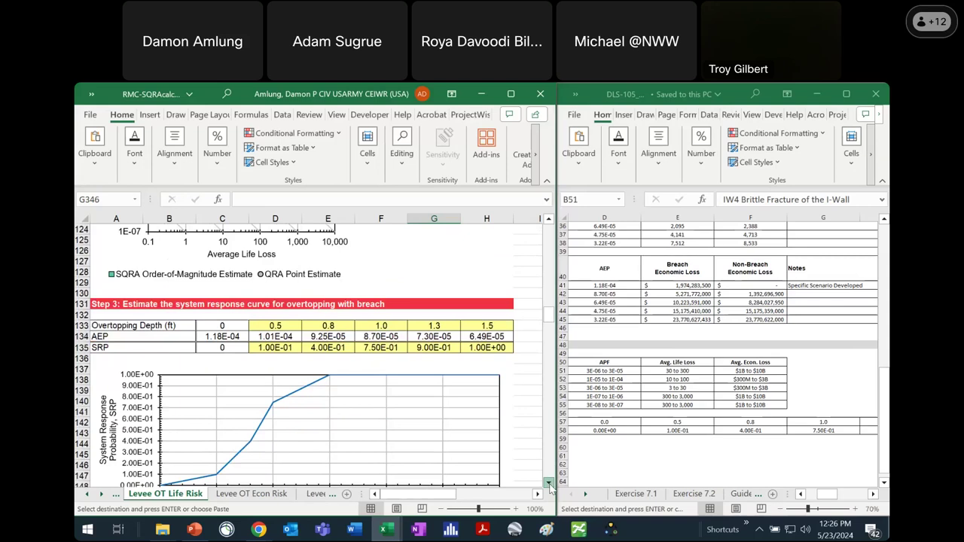
scroll(549, 486, "down", 8)
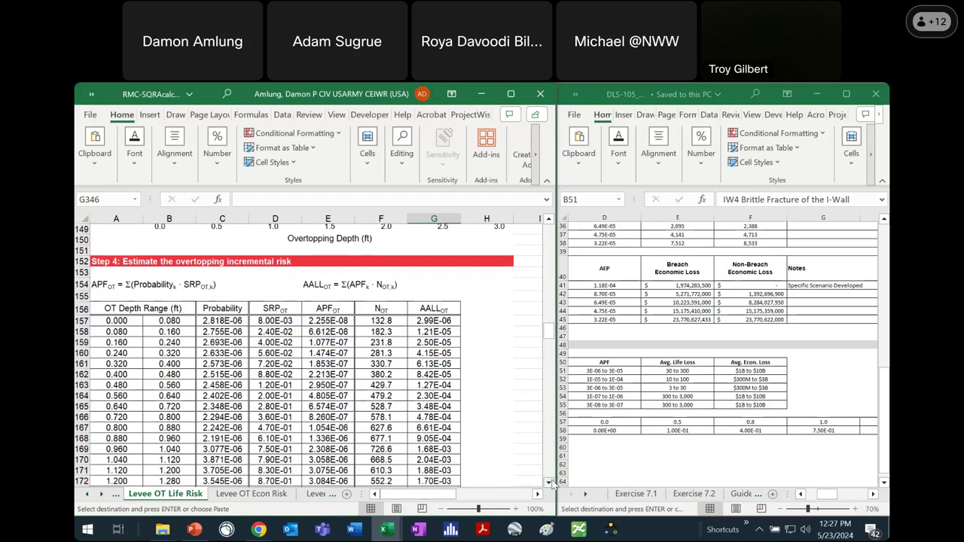
scroll(551, 484, "down", 6)
Step: Compare the overtopping with breach row on Levee Total Inc Life Risk with the QRA incremental risk estimate on Levee OT Life Risk
left_click(315, 494)
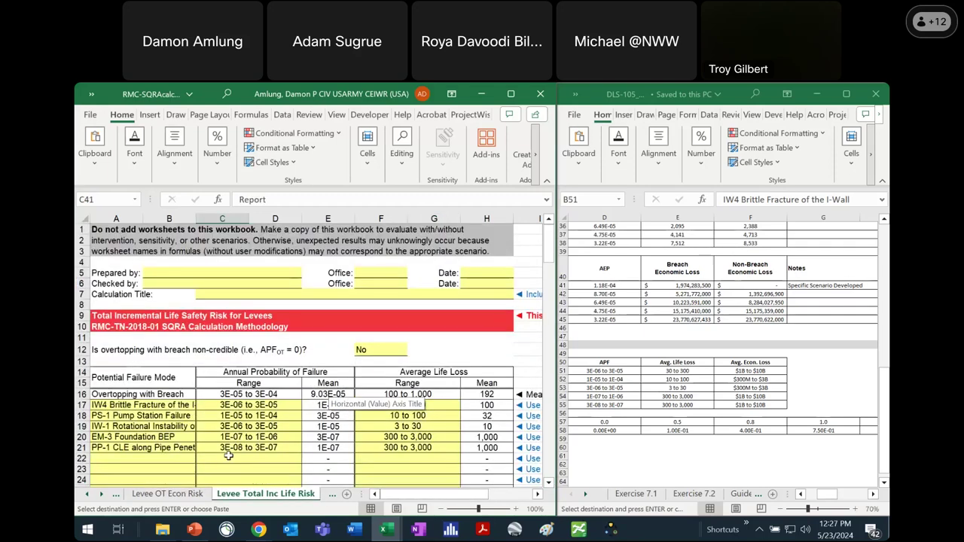
left_click(217, 494)
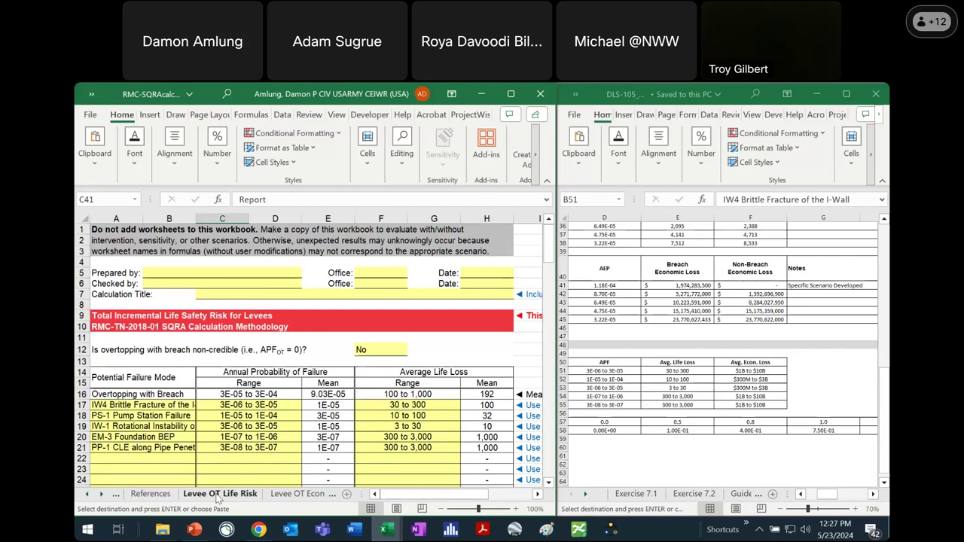
key("ctrl+End")
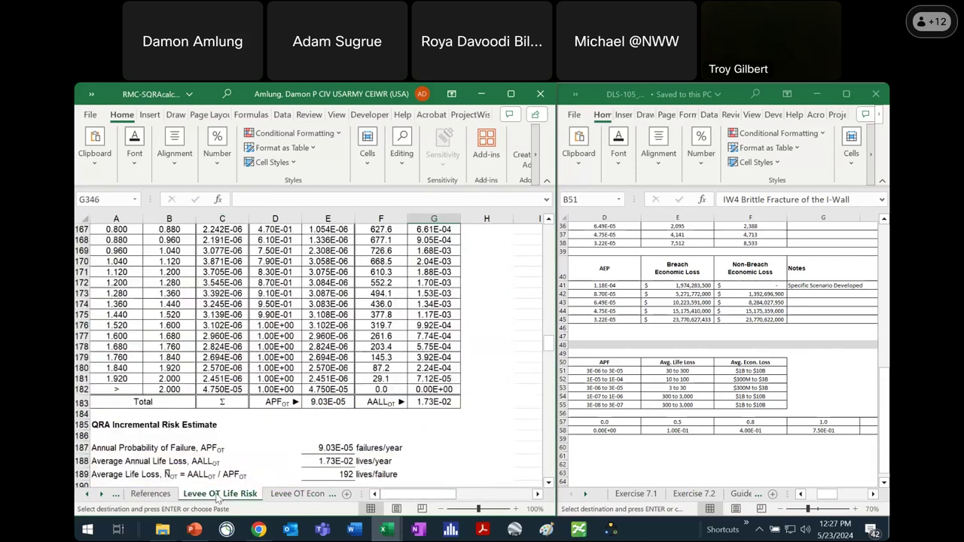
Step: On the Levee Total Inc Life Risk worksheet, try Yes for overtopping with breach being non-credible and restore the setting to No
left_click(102, 494)
left_click(241, 495)
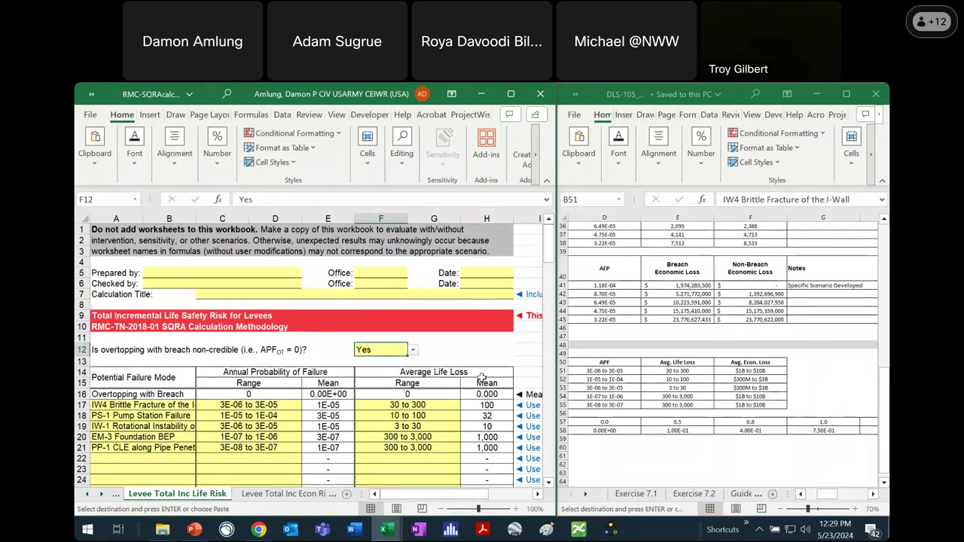
left_click(414, 350)
left_click(376, 370)
Step: Show Traditional reference lines on the Step 4 incremental risk plot of the Levee OT Life Risk worksheet and inspect the horizontal APF guideline
left_click(104, 493)
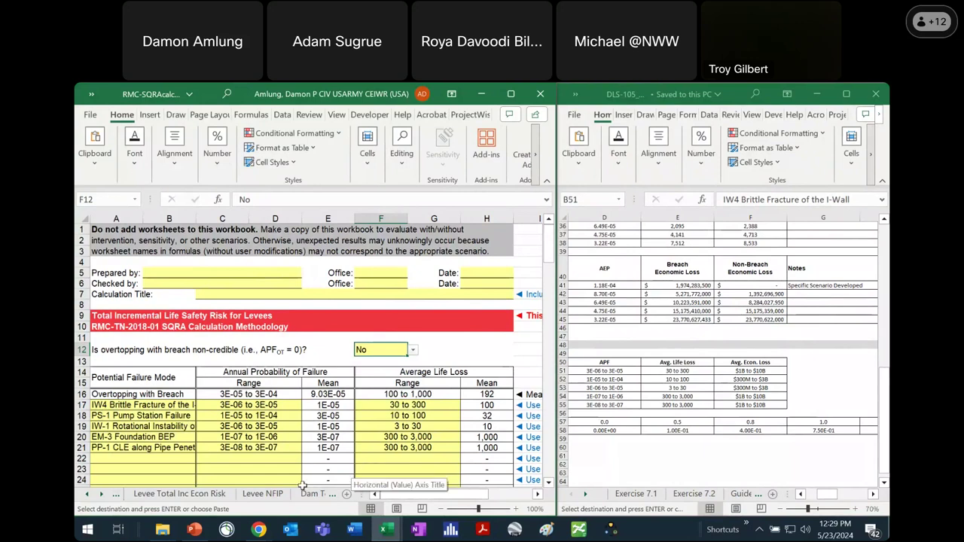
left_click(87, 494)
left_click(87, 493)
left_click(86, 493)
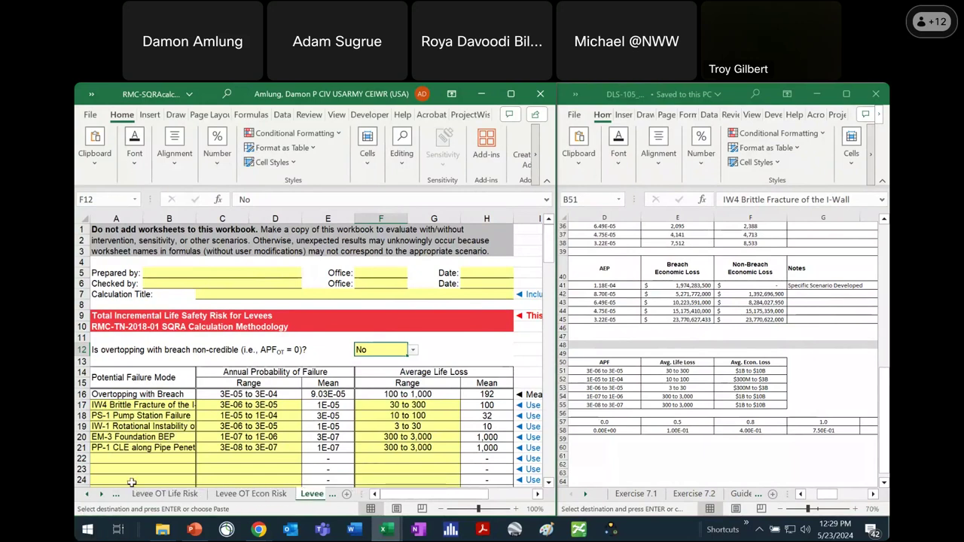
left_click(187, 496)
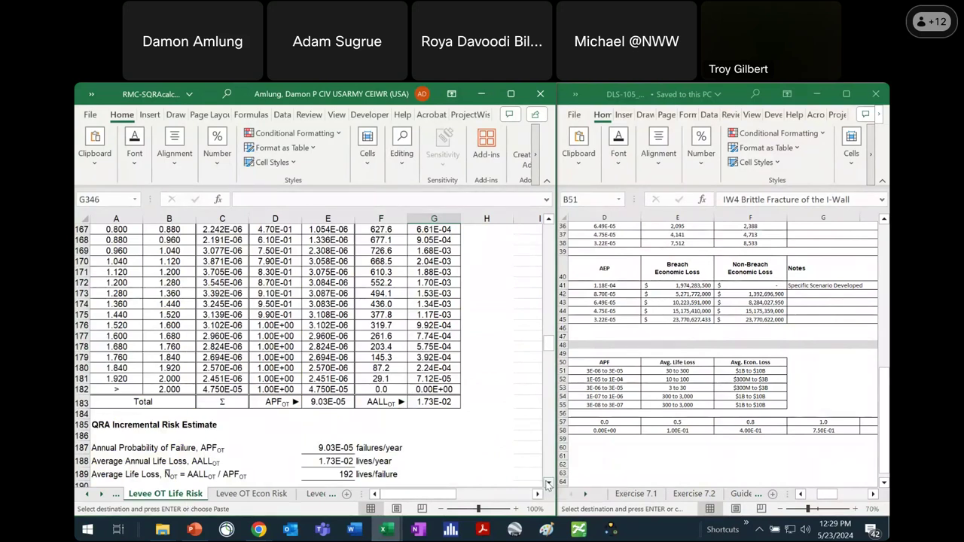
scroll(548, 483, "down", 8)
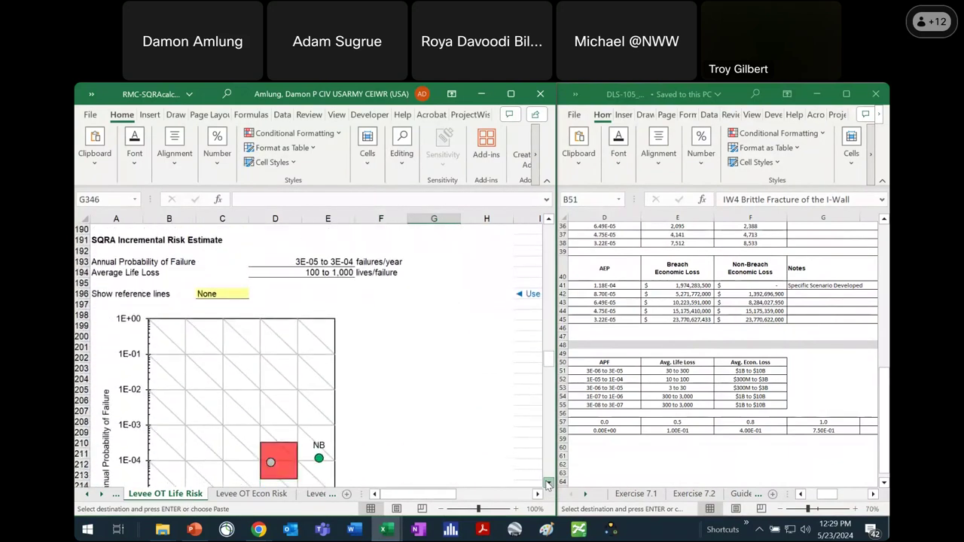
scroll(548, 483, "down", 1)
scroll(548, 483, "down", 1)
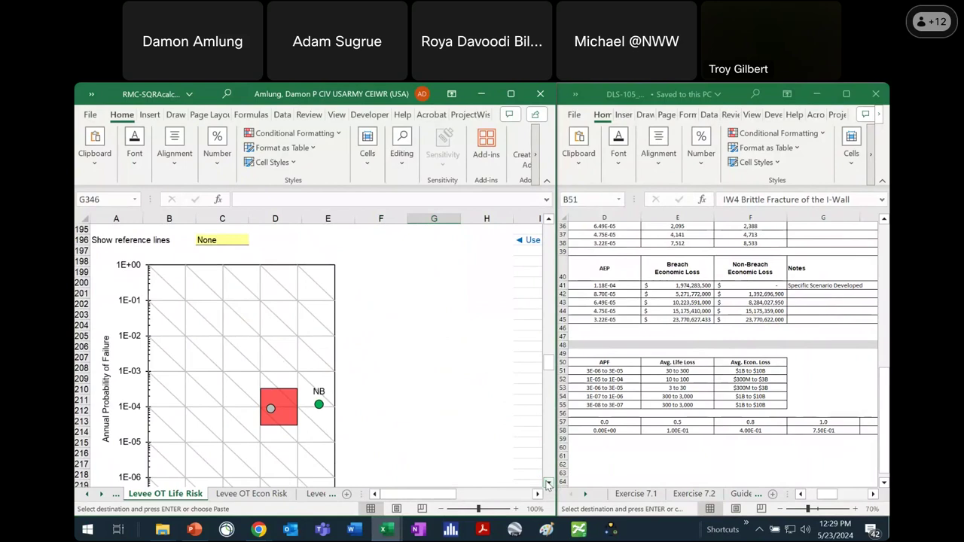
left_click(242, 241)
left_click(254, 239)
left_click(240, 268)
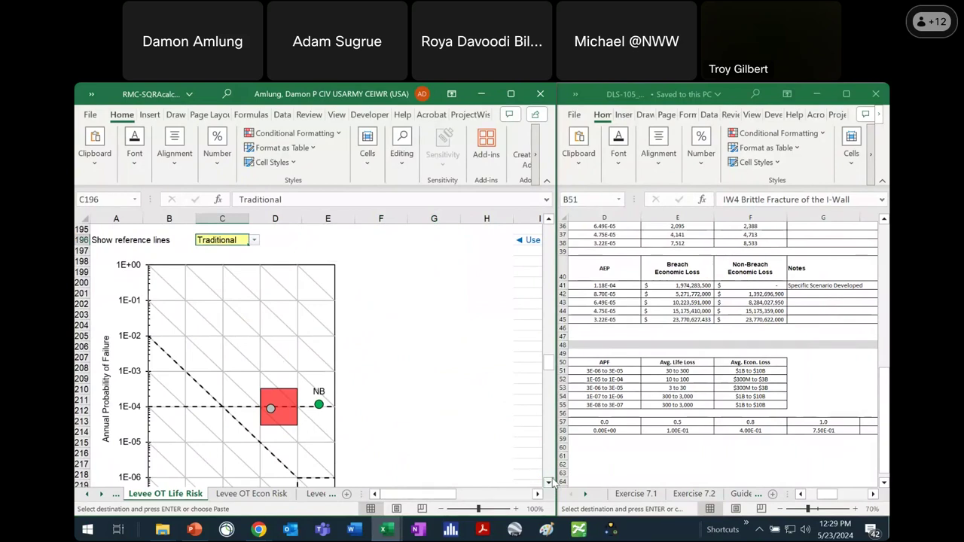
scroll(553, 483, "down", 2)
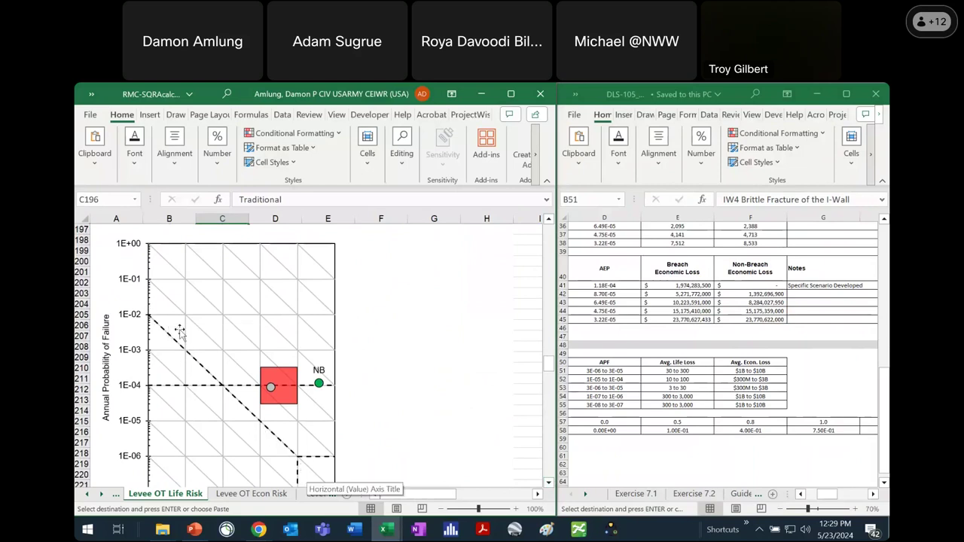
mouse_move(152, 394)
mouse_move(334, 394)
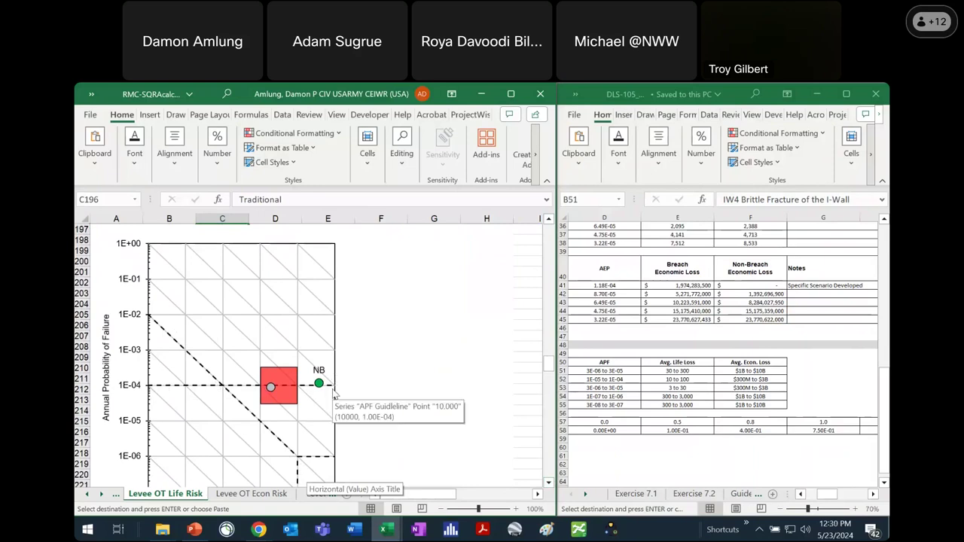
Step: Show All reference lines on the Step 4 incremental risk plot of the Levee OT Econ Risk worksheet
left_click(547, 482)
left_click(547, 483)
left_click(547, 483)
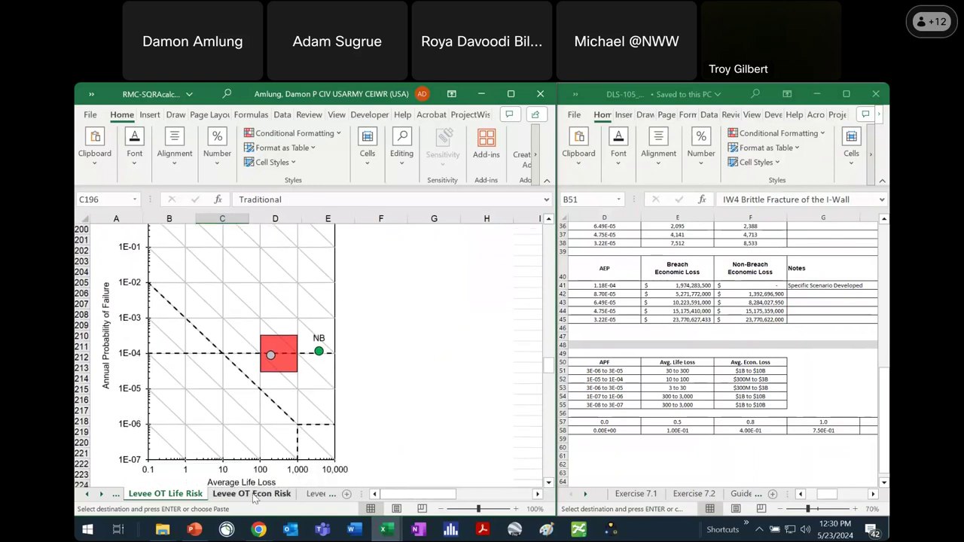
left_click(252, 493)
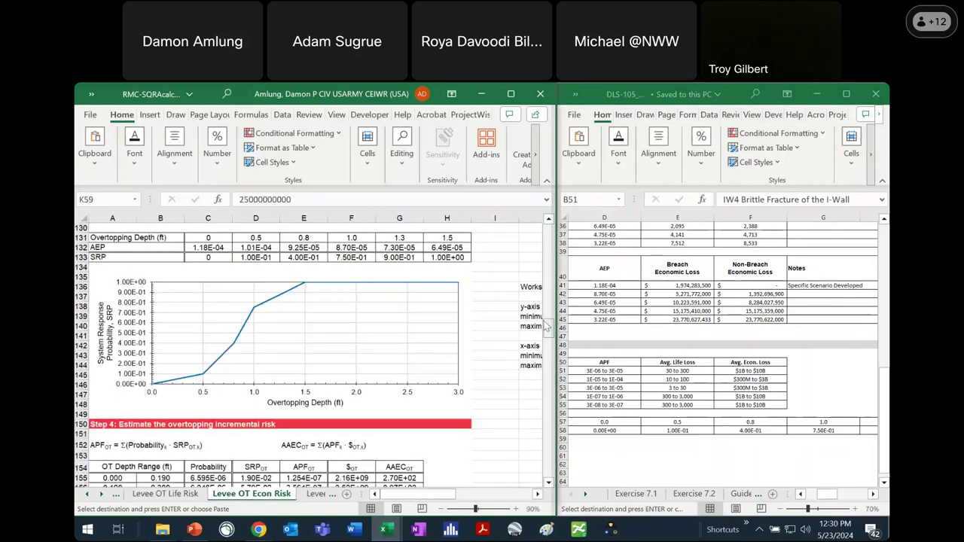
left_click_drag(548, 326, 548, 380)
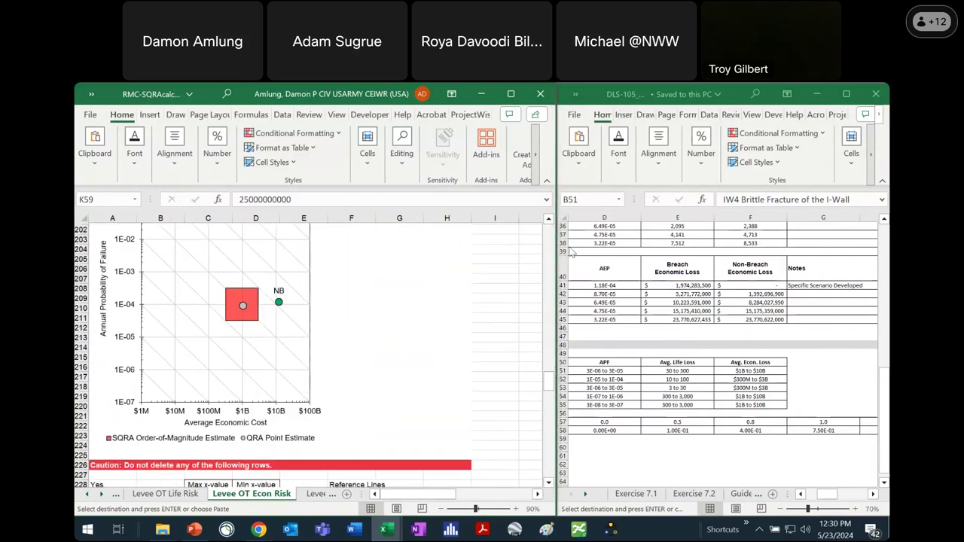
left_click(548, 218)
left_click(548, 218)
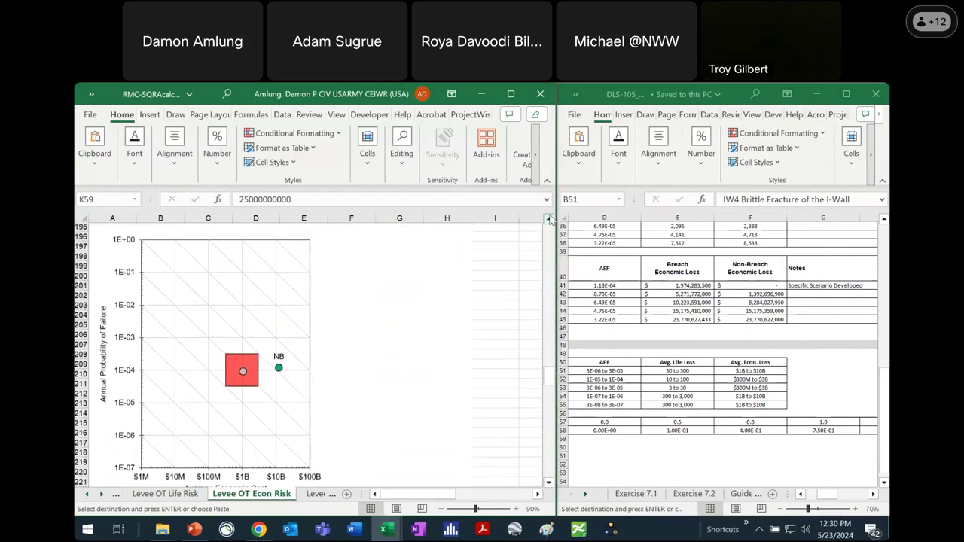
left_click(548, 219)
left_click(214, 247)
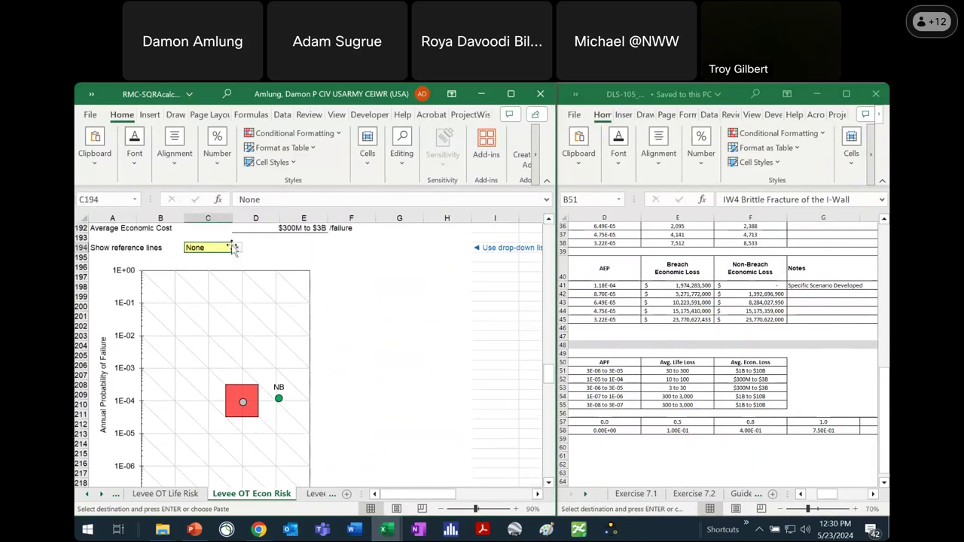
left_click(237, 248)
left_click(233, 257)
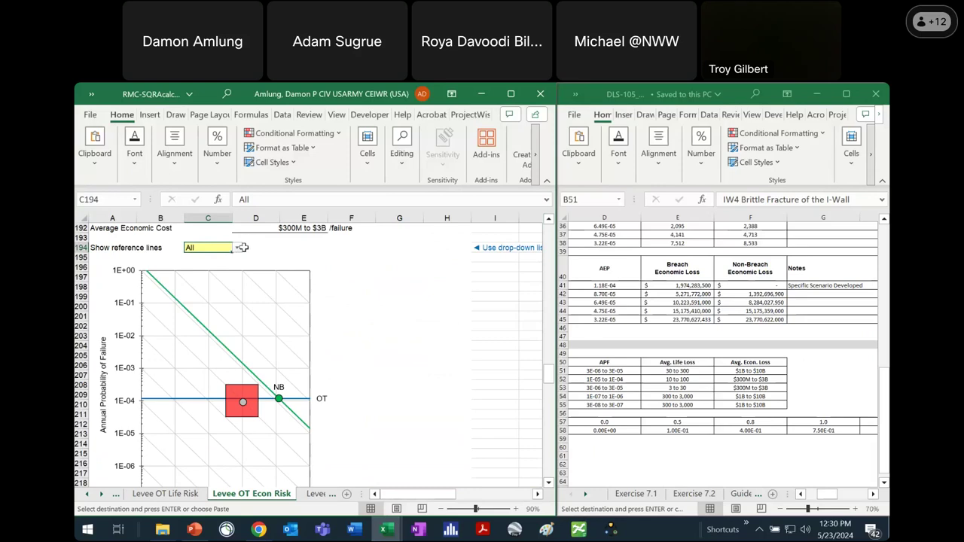
Step: Examine the OT and NB reference lines on the economic risk plot and the QRA and SQRA incremental risk estimates above it
left_click(102, 496)
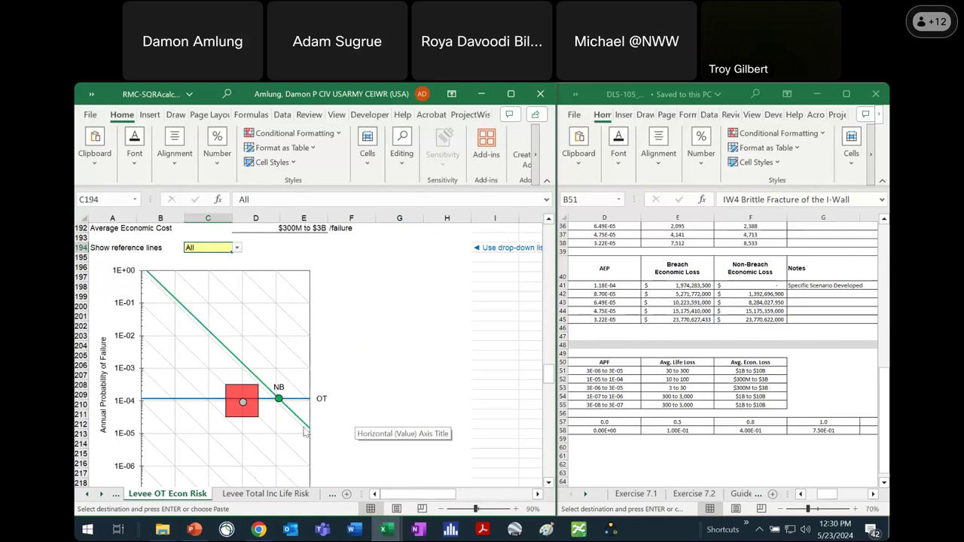
left_click(550, 488)
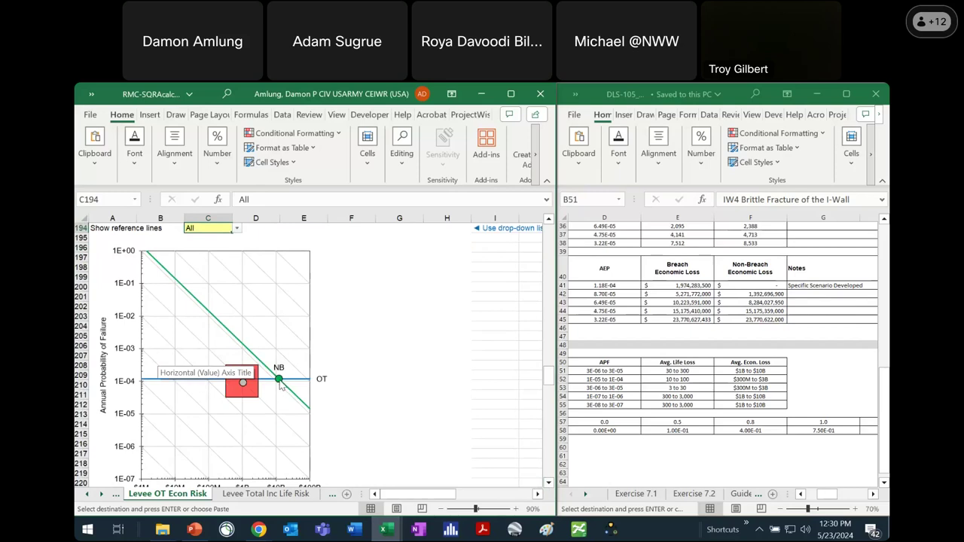
mouse_move(279, 385)
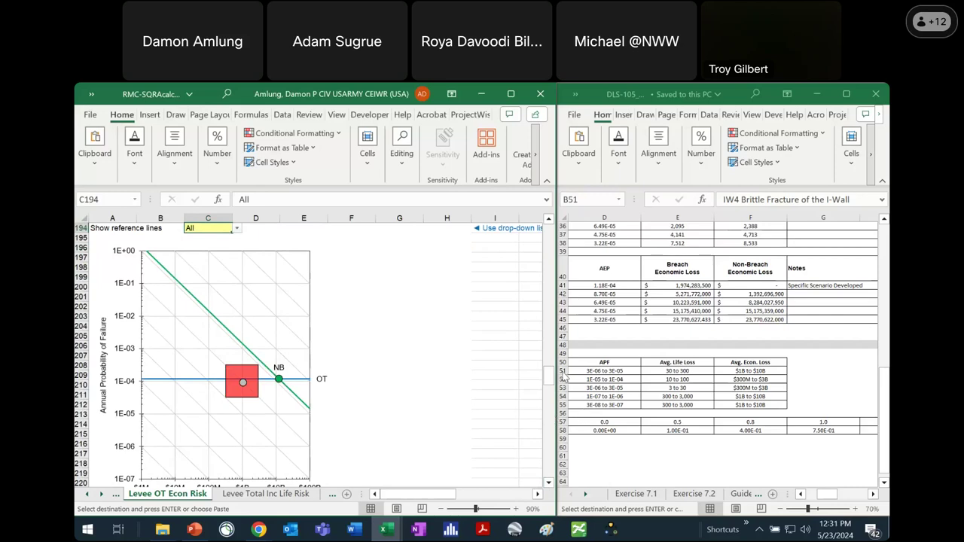
left_click_drag(549, 374, 550, 365)
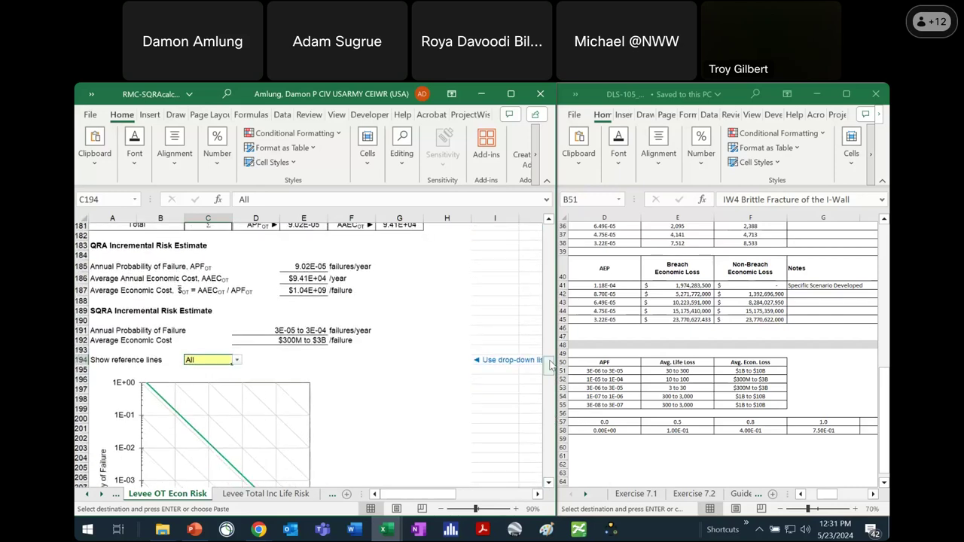
left_click(548, 219)
left_click(548, 482)
scroll(549, 488, "down", 2)
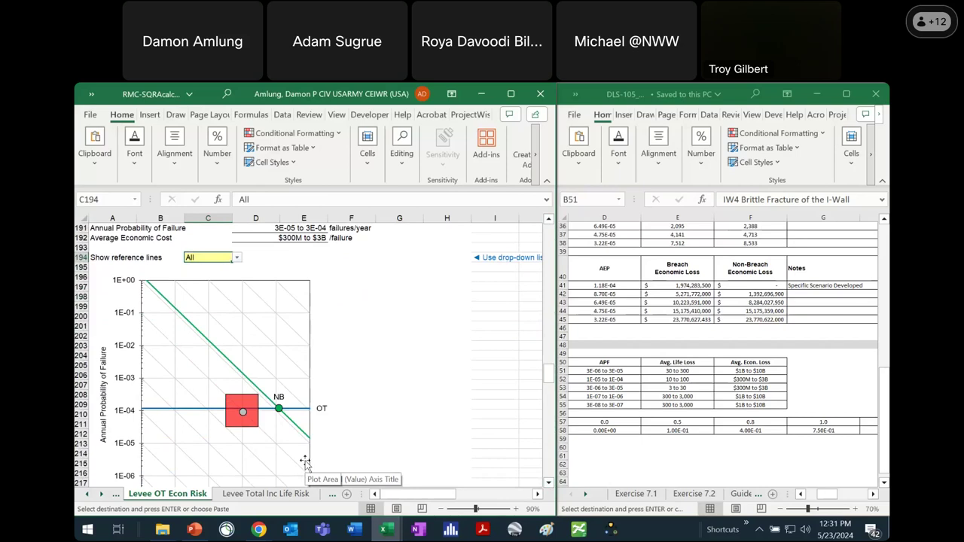
Step: Review the failure mode tables on the Levee Total Inc Life Risk and Levee Total Inc Econ Risk worksheets
left_click(102, 495)
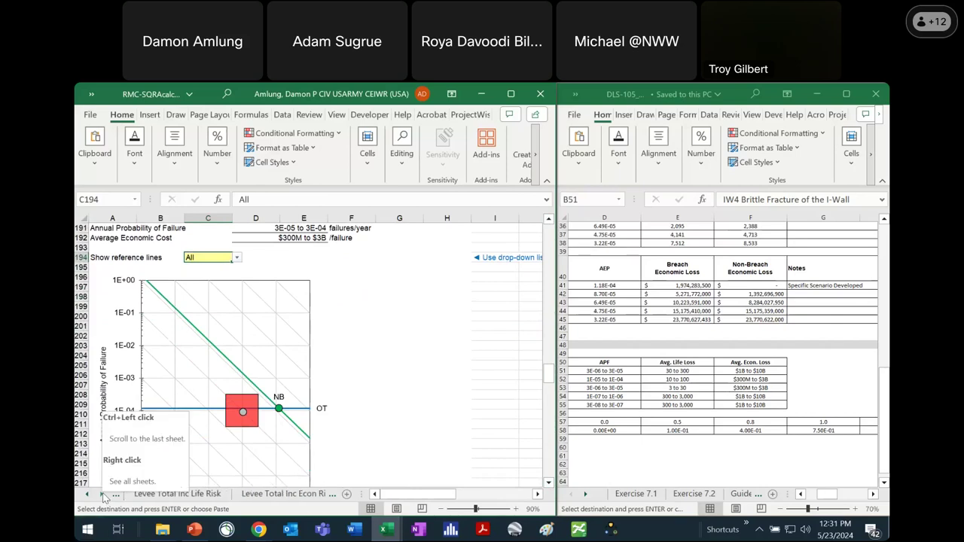
left_click(193, 495)
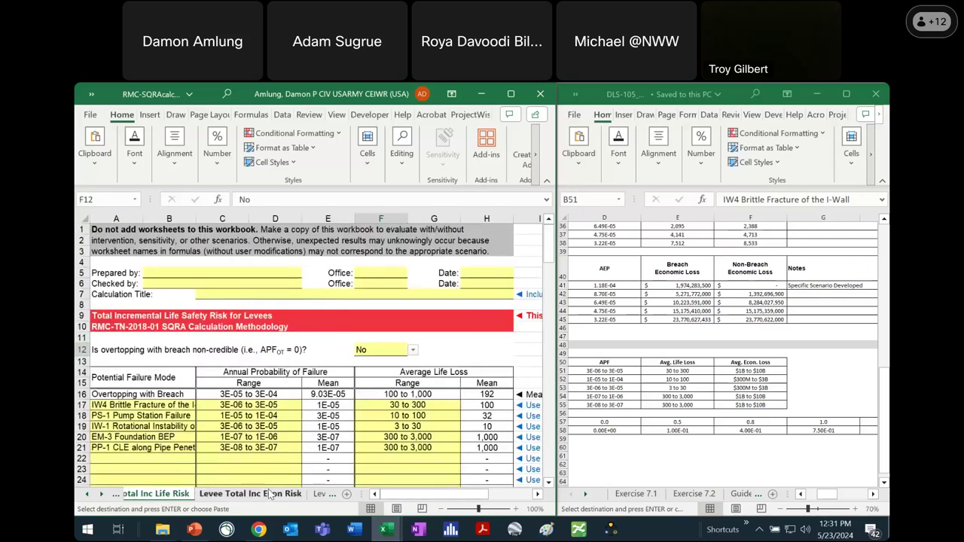
left_click(270, 493)
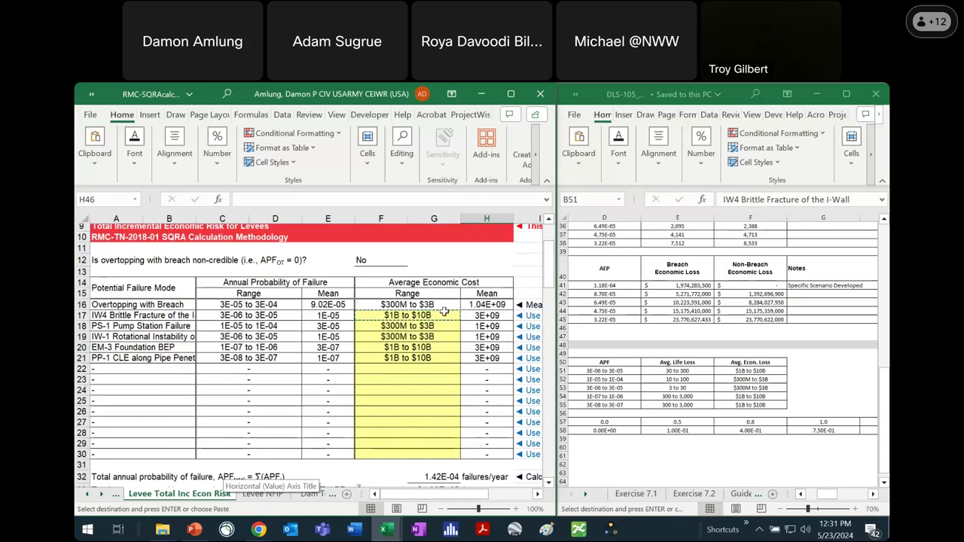
Step: On the Levee NFIP worksheet, inspect the formulas for failure prior to overtopping, inundation without breach, and total mean annual probability of inundation
left_click(265, 495)
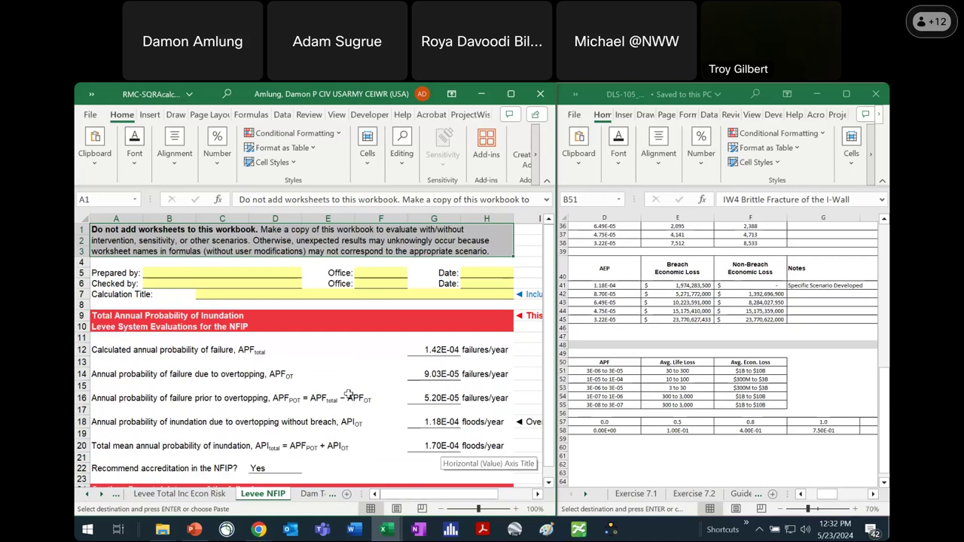
left_click(439, 399)
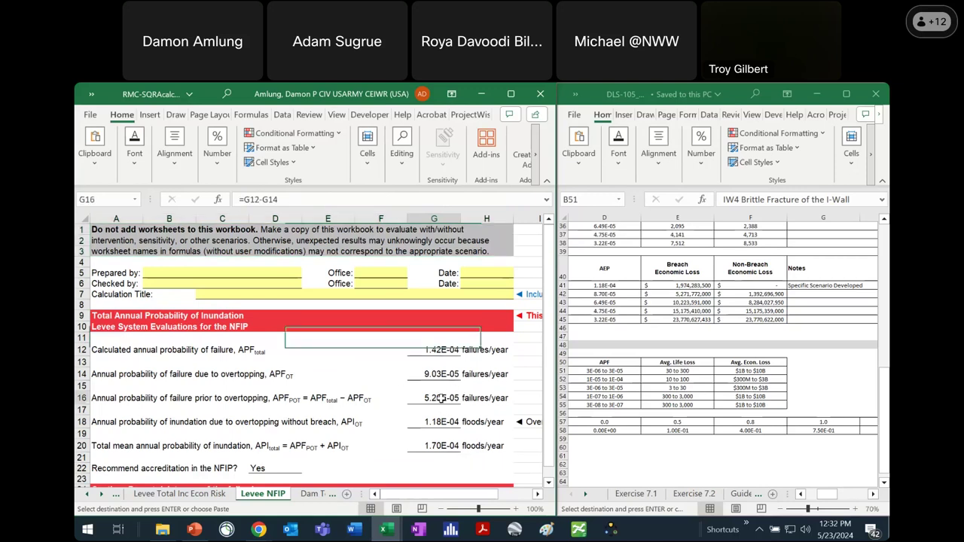
left_click(301, 198)
key("Return")
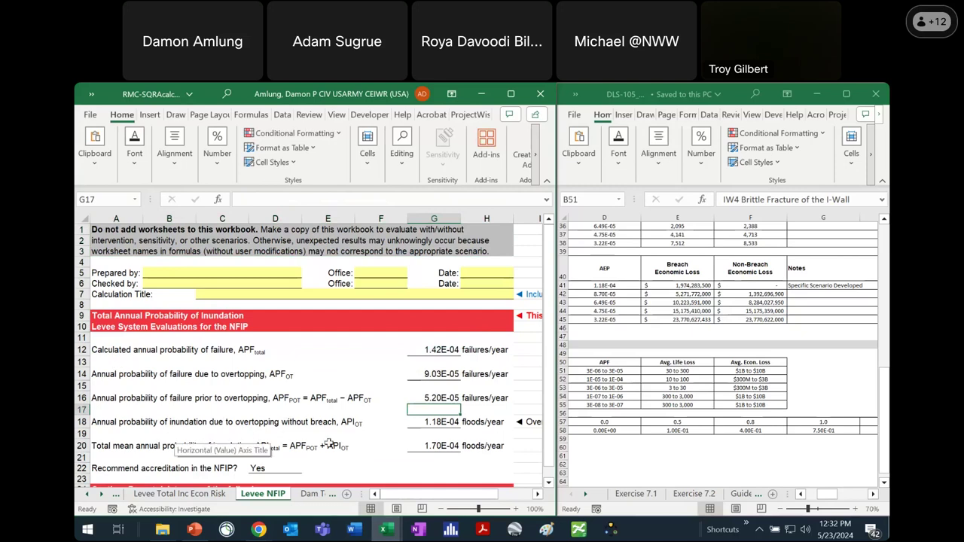
left_click(455, 423)
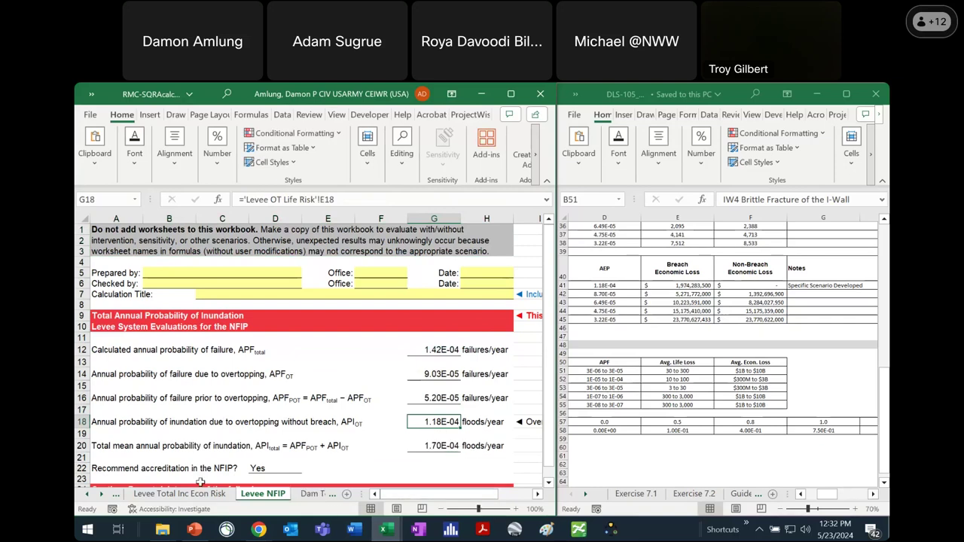
left_click(452, 446)
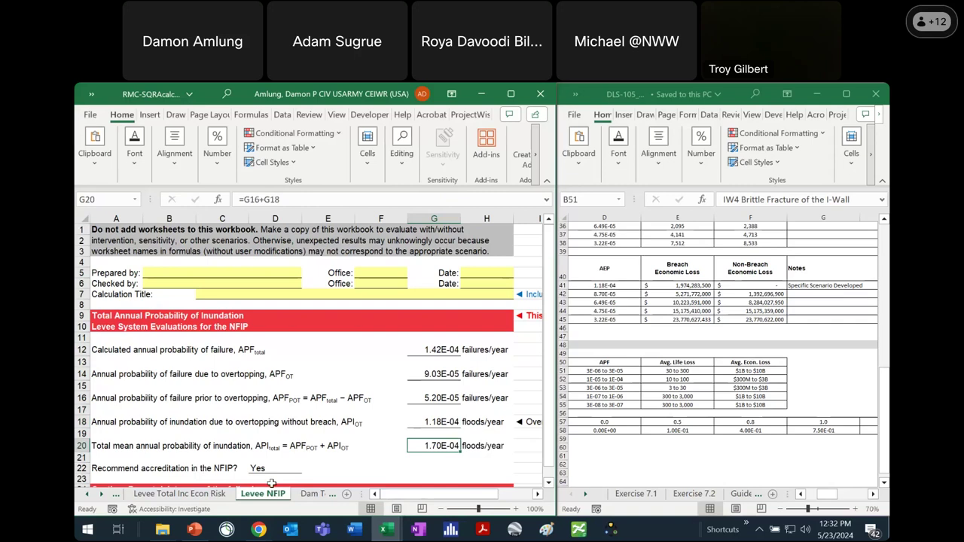
Step: Inspect the formula behind the NFIP accreditation recommendation in cell D22 and check the rest of the worksheet
scroll(449, 447, "right", 3)
left_click(450, 448)
key("Left")
key("Left")
key("Left")
key("Left")
key("Down")
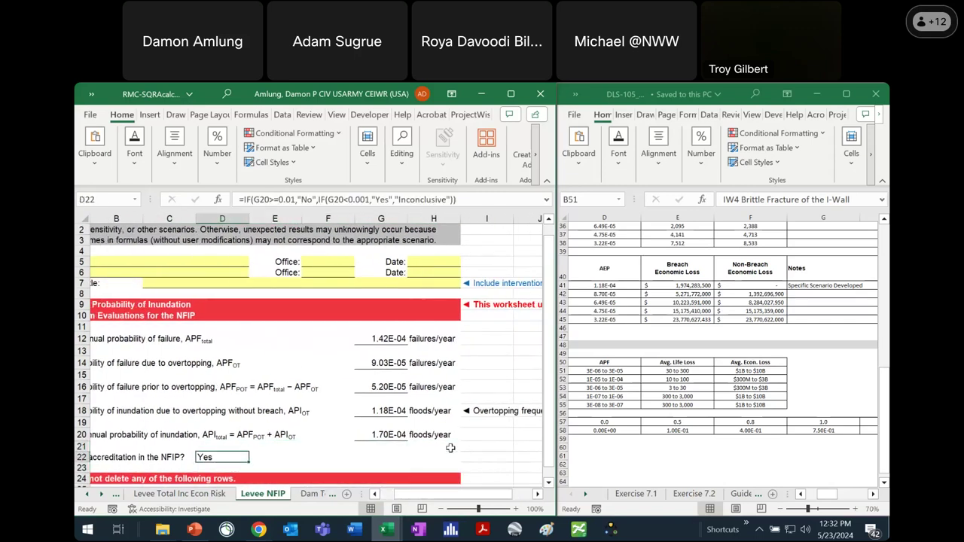
left_click(551, 483)
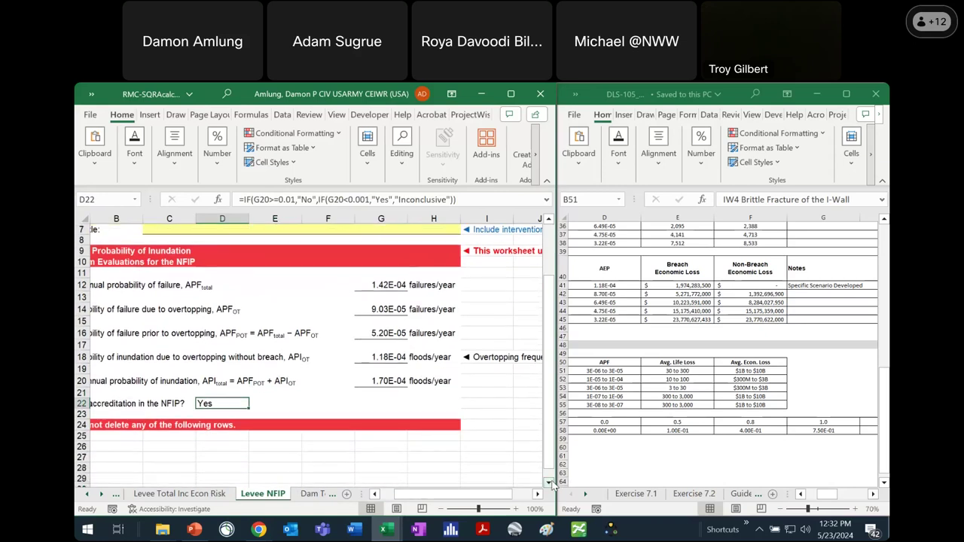
left_click_drag(486, 496, 473, 498)
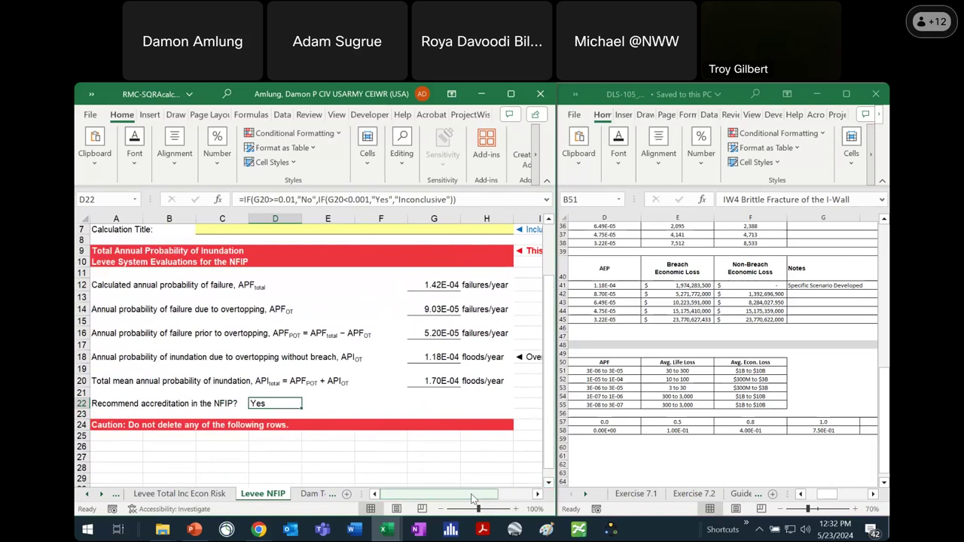
Step: Test the accreditation recommendation with a total mean annual probability of inundation of 5E-3, and undo the entry
left_click(432, 380)
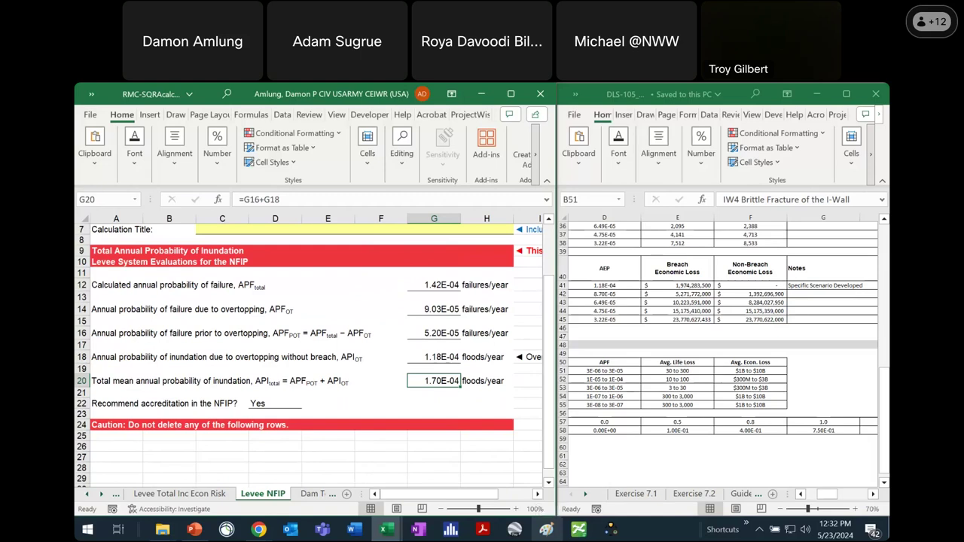
type("5E-3")
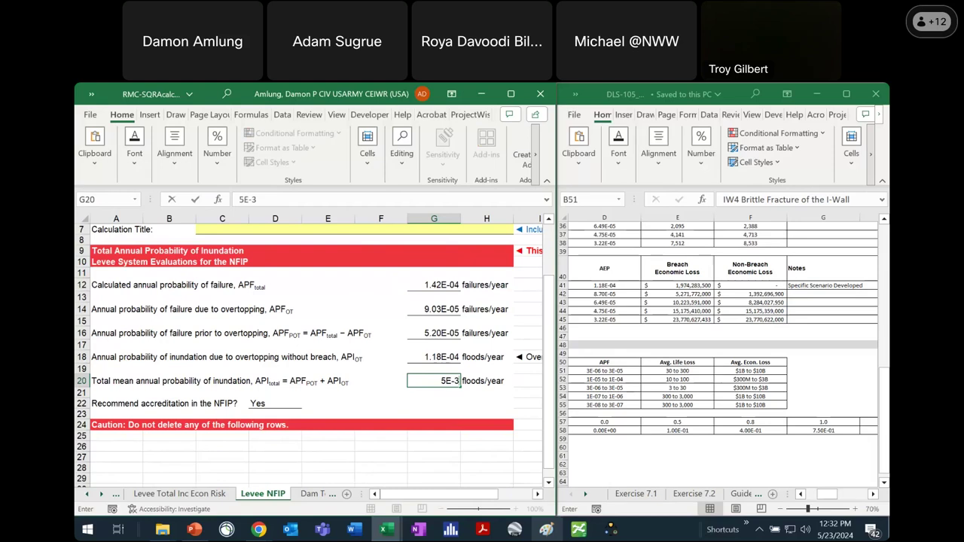
key("Return")
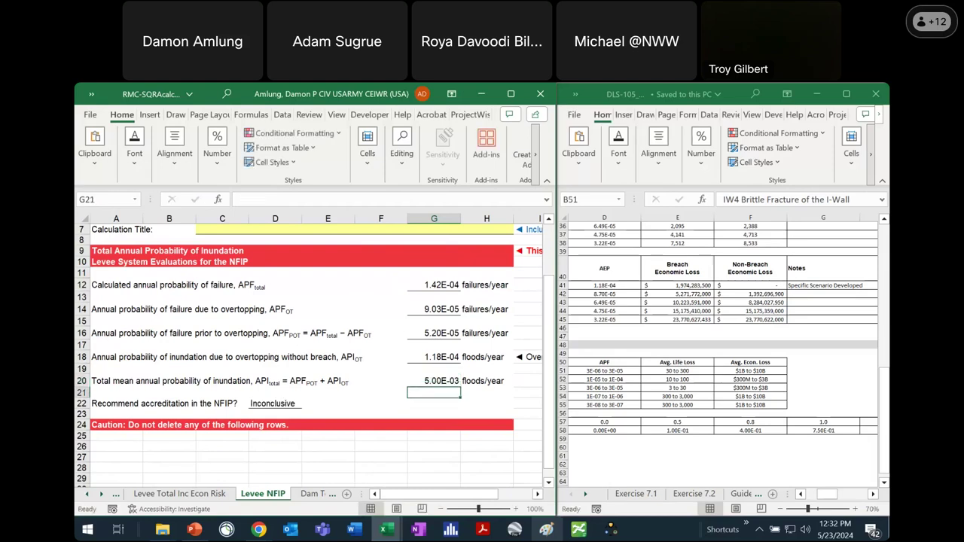
key("ctrl+z")
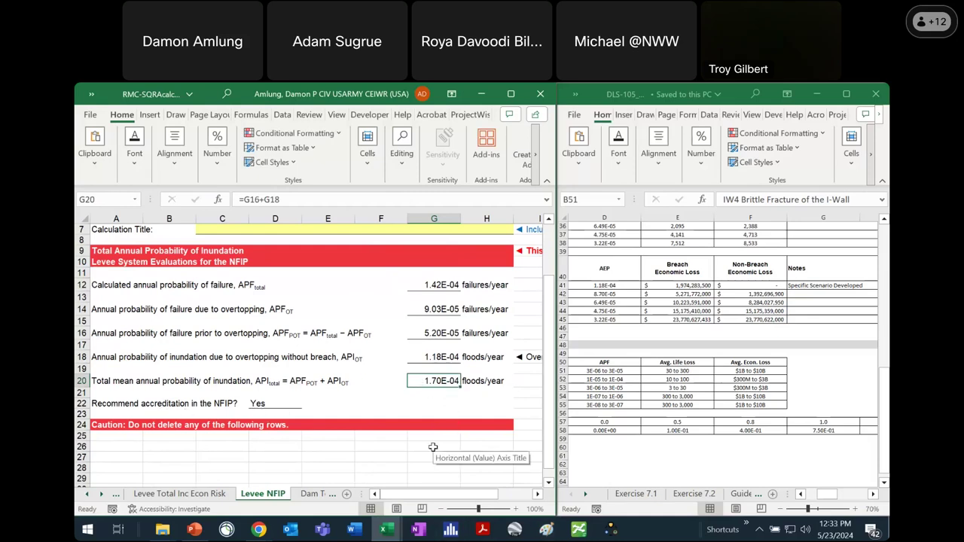
Step: Test the accreditation recommendation with a total mean annual probability of inundation of 5E-2, and undo the entry
type("5.00E-02")
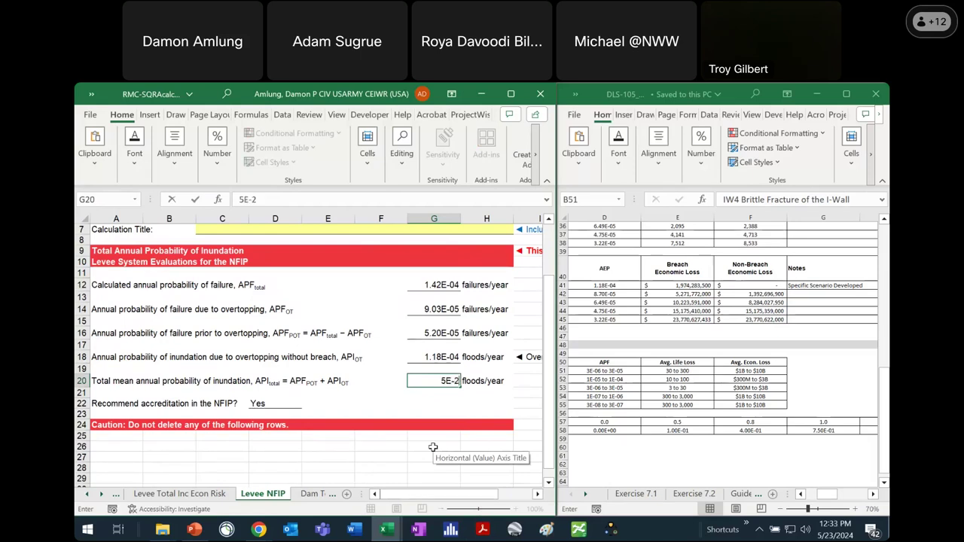
key("Return")
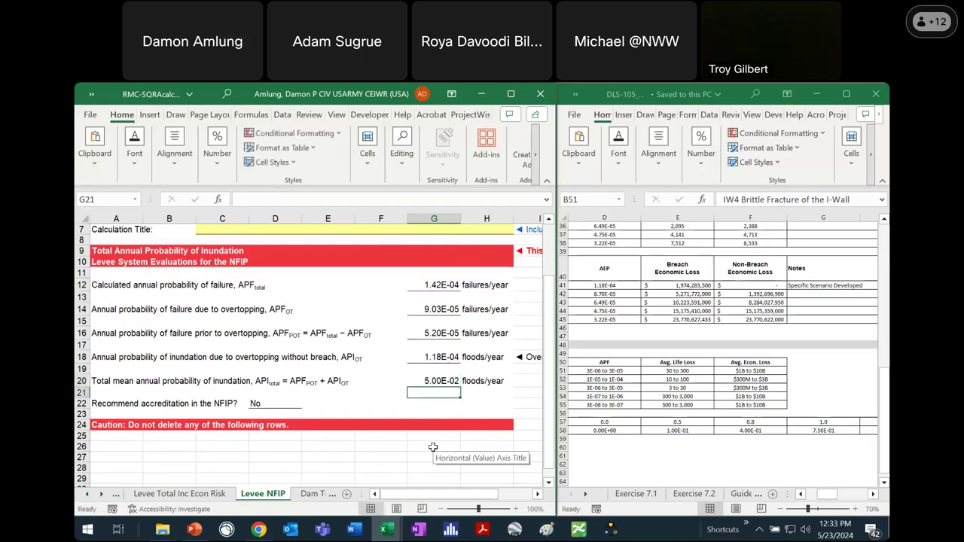
key("ctrl+z")
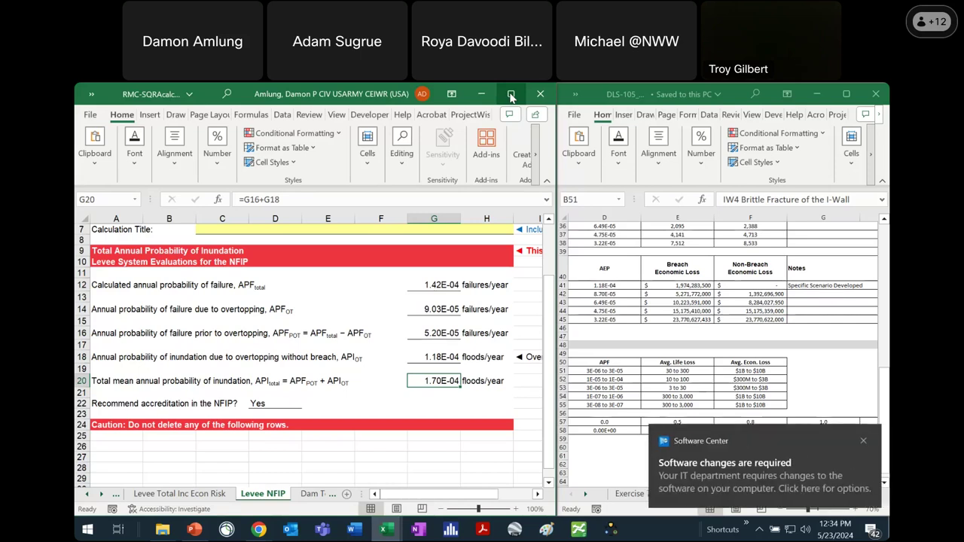
Step: Dismiss the Software Center notification and switch to the DLS-105_M7 - Socrative Quiz presentation in PowerPoint
left_click(862, 441)
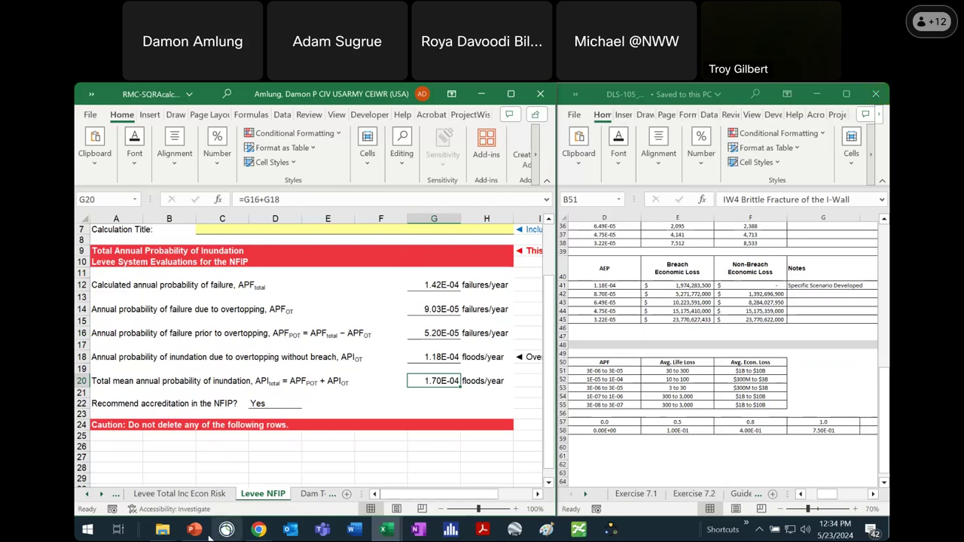
mouse_move(194, 529)
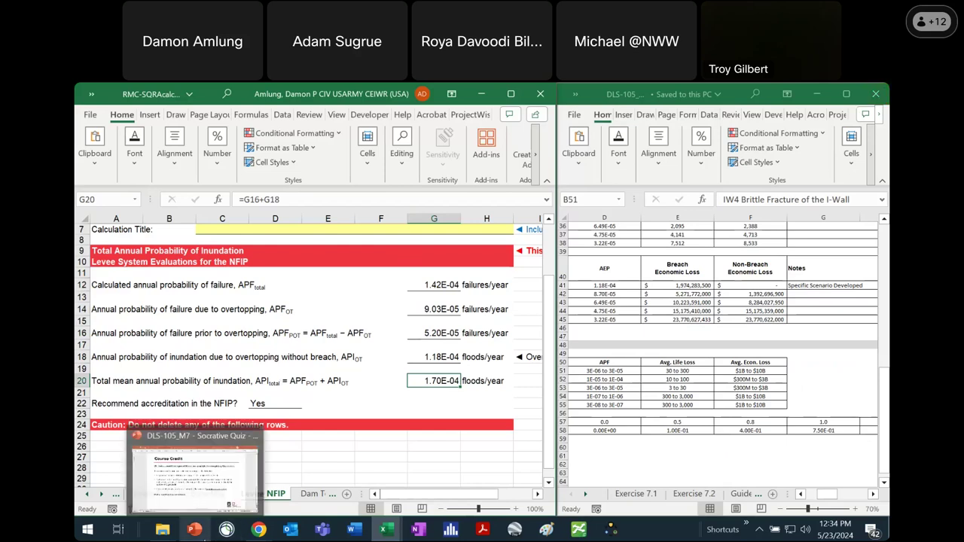
left_click(194, 471)
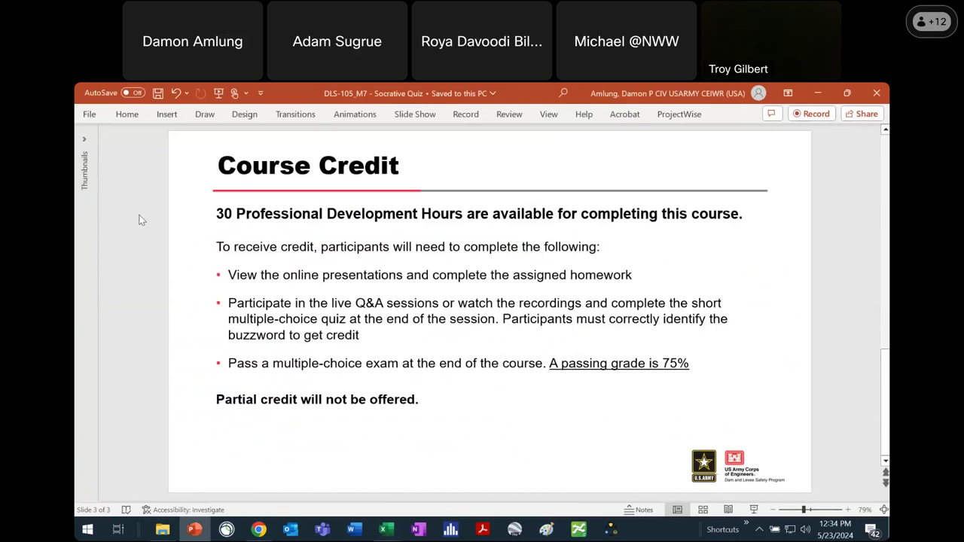